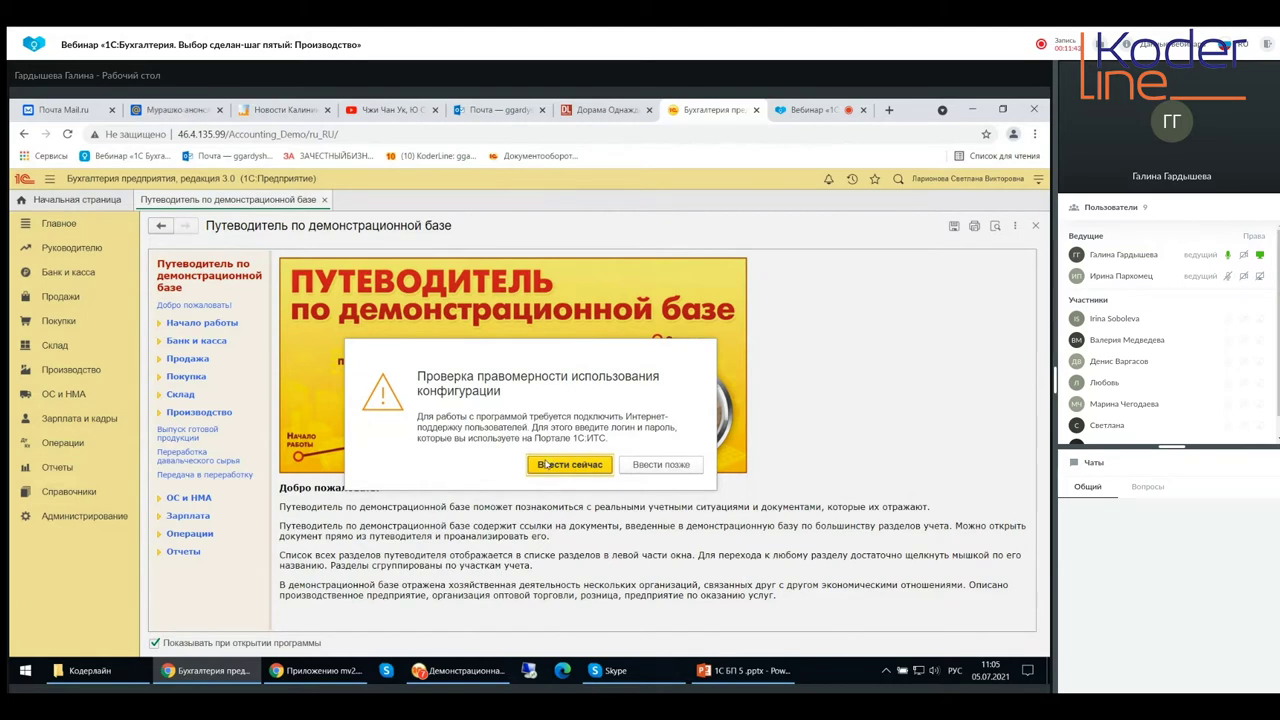
# Step: Dismiss the configuration legality check by cancelling the Internet support connection without entering credentials
pyautogui.click(545, 463)
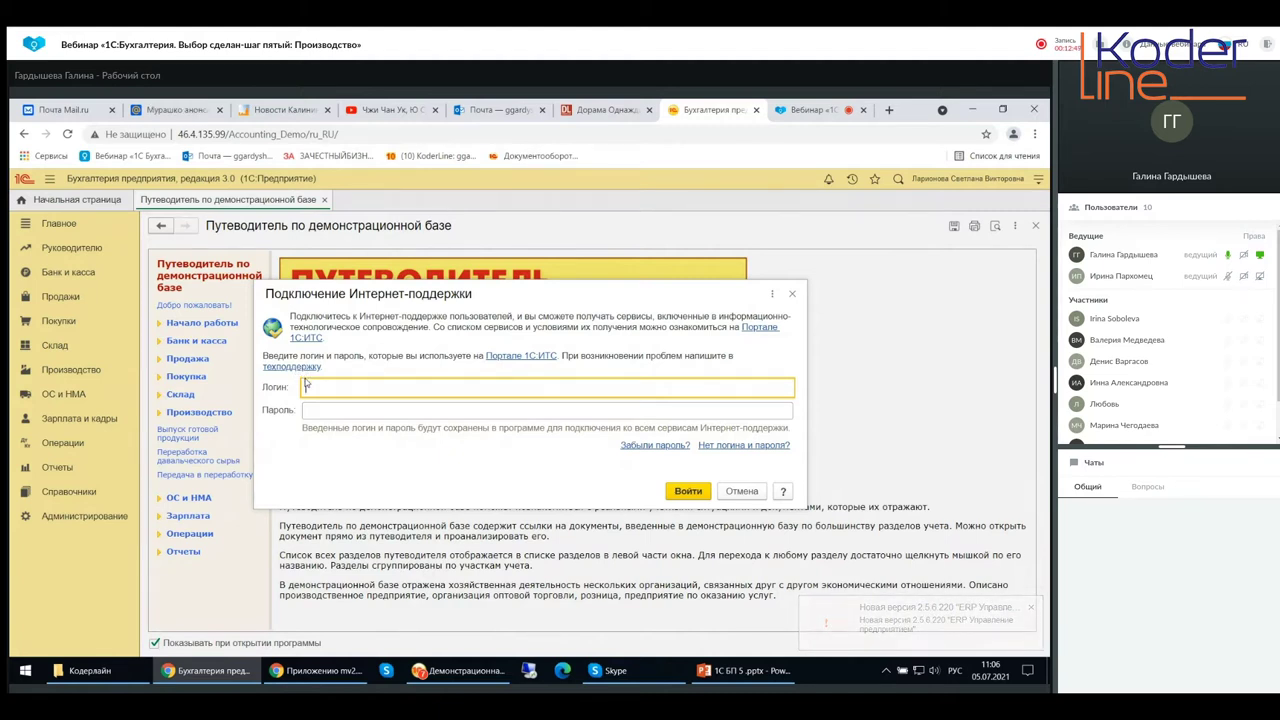
pyautogui.click(740, 491)
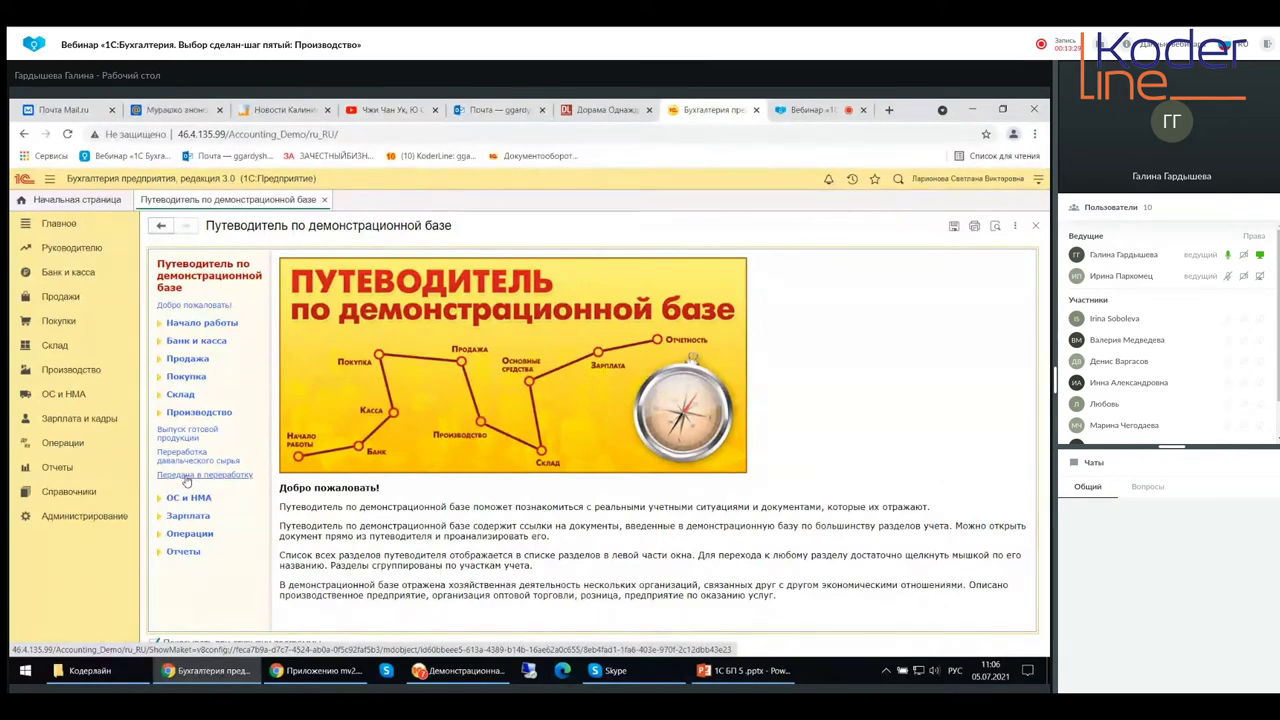
# Step: Review the program functionality settings for Документы, Банк и касса, Запасы, Расчеты, Учет по договорам and Торговля
pyautogui.click(108, 518)
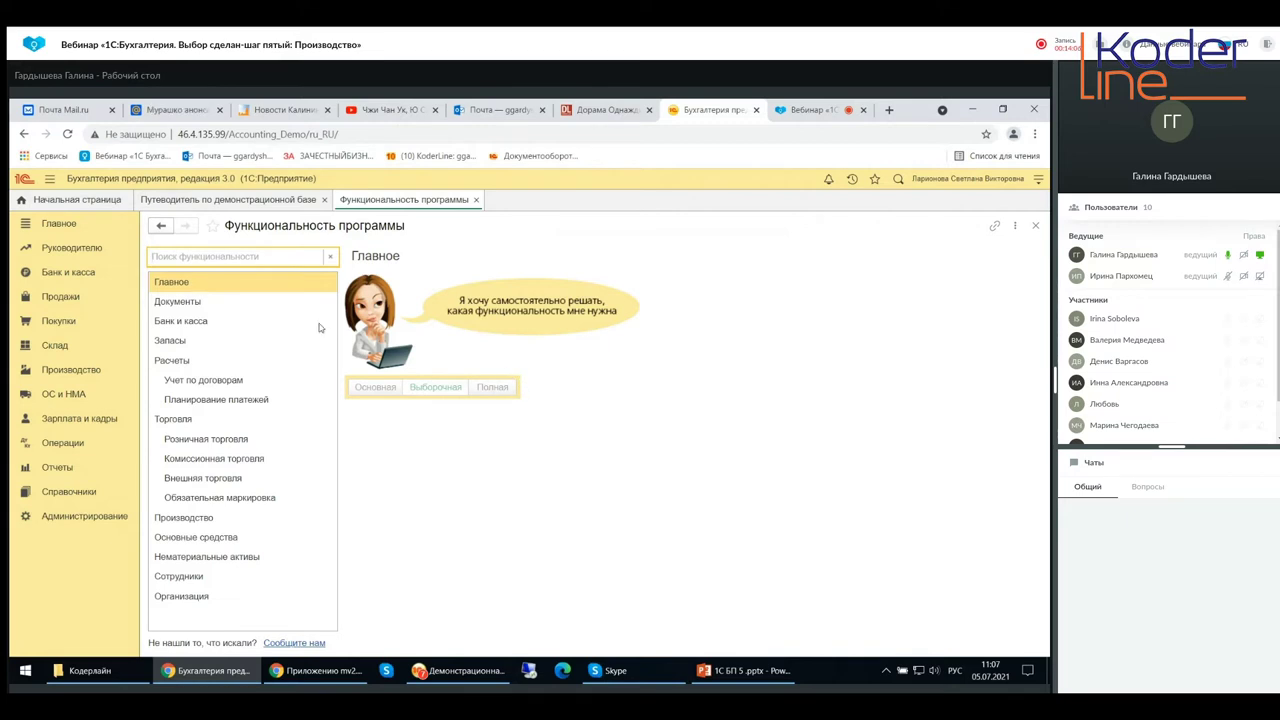
pyautogui.click(186, 302)
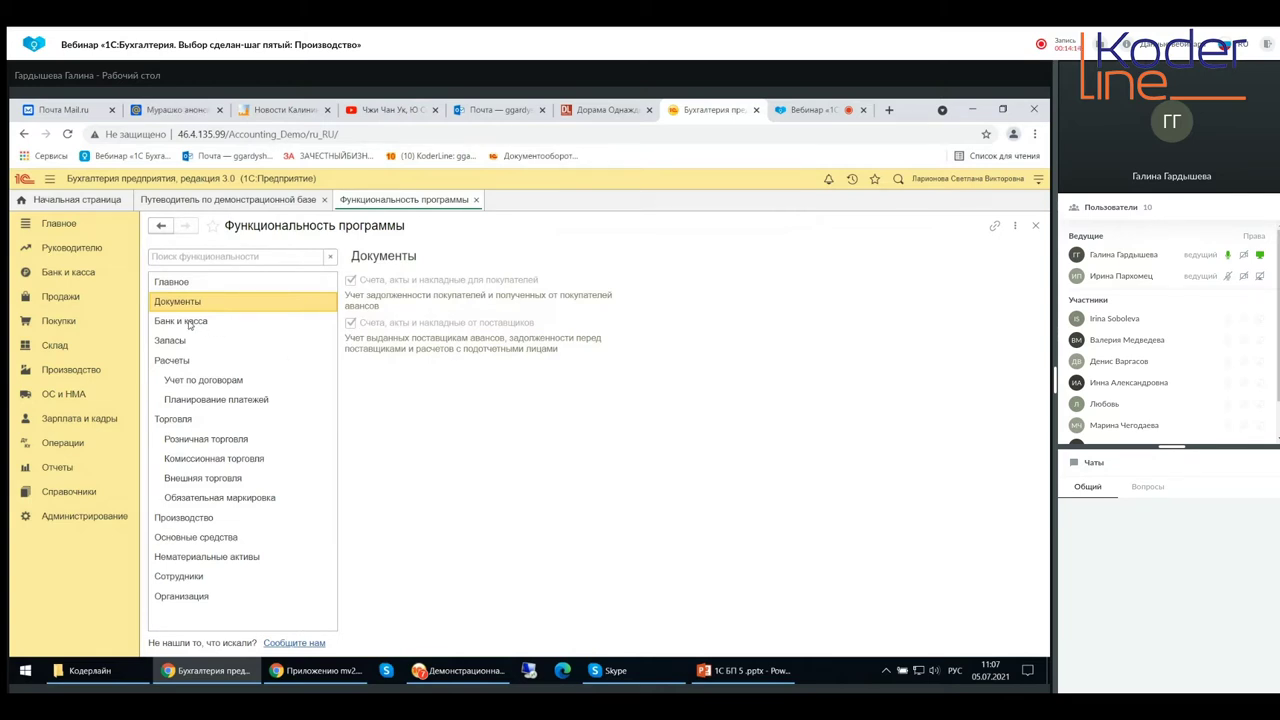
pyautogui.click(190, 325)
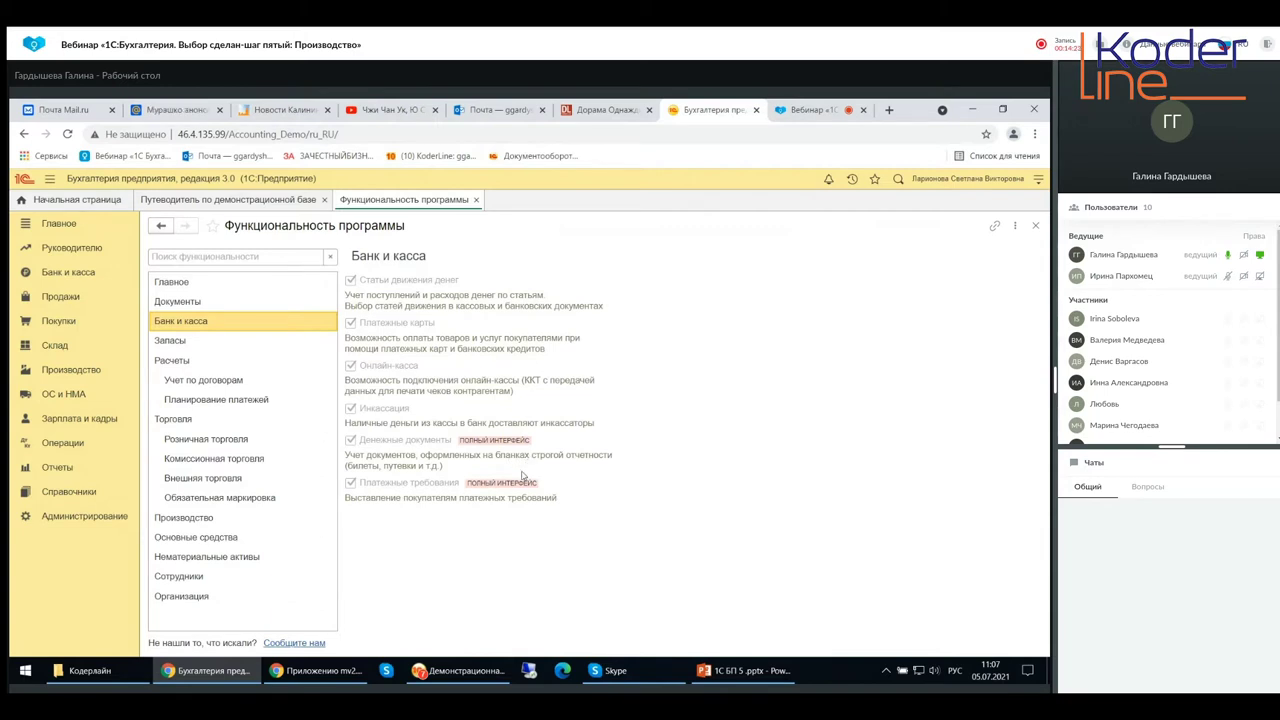
pyautogui.click(172, 342)
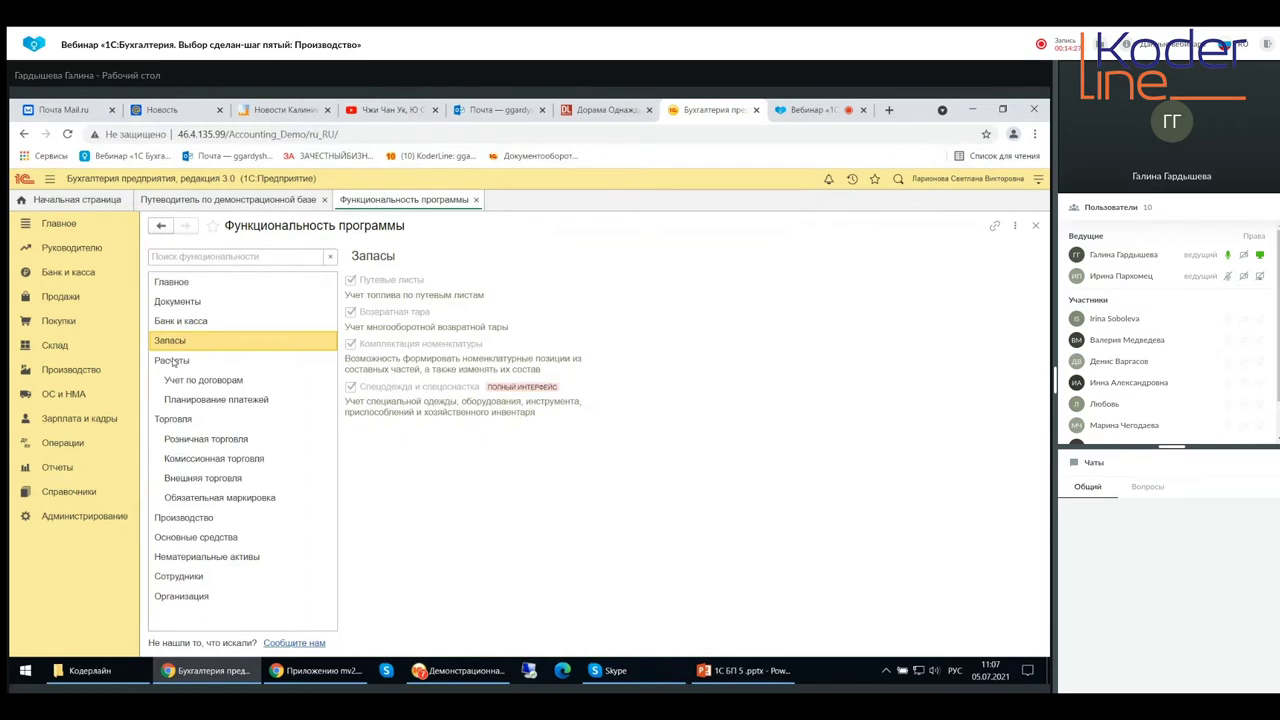
pyautogui.click(174, 362)
pyautogui.click(184, 382)
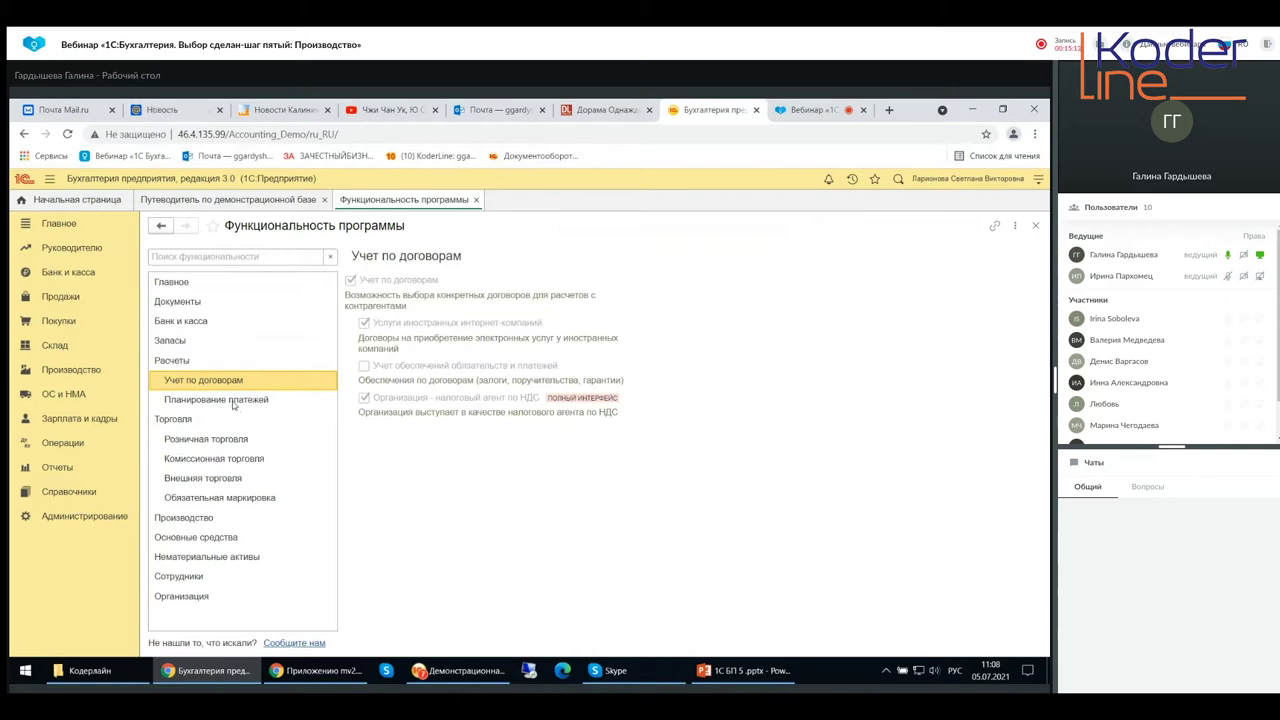
pyautogui.click(174, 421)
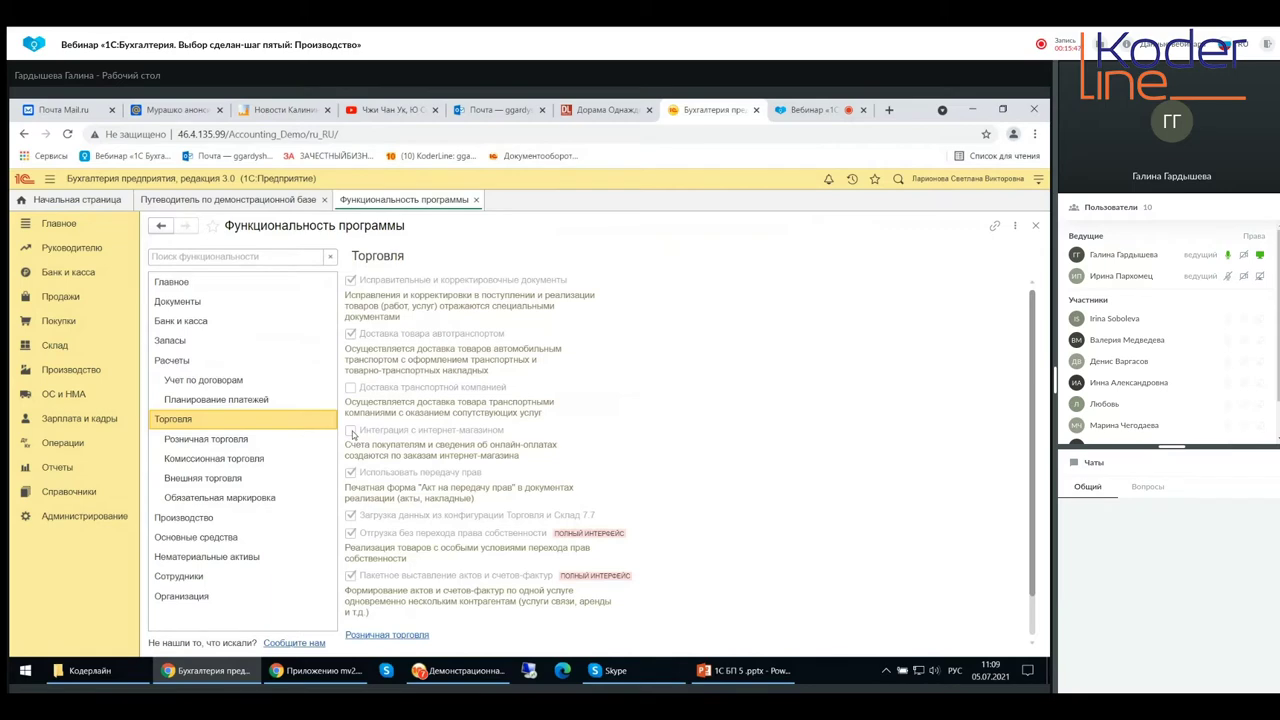
# Step: Switch to the PowerPoint presentation 1С БП 5.pptx and show its title slide
pyautogui.click(757, 672)
pyautogui.click(110, 255)
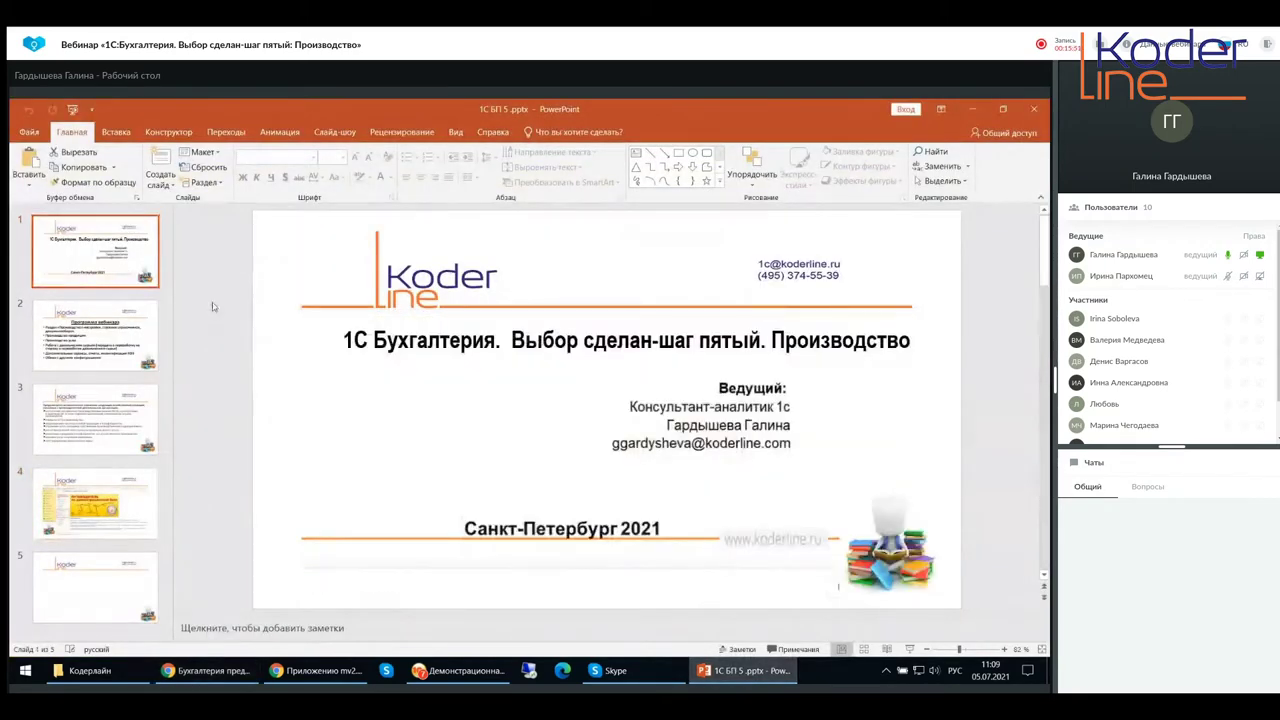
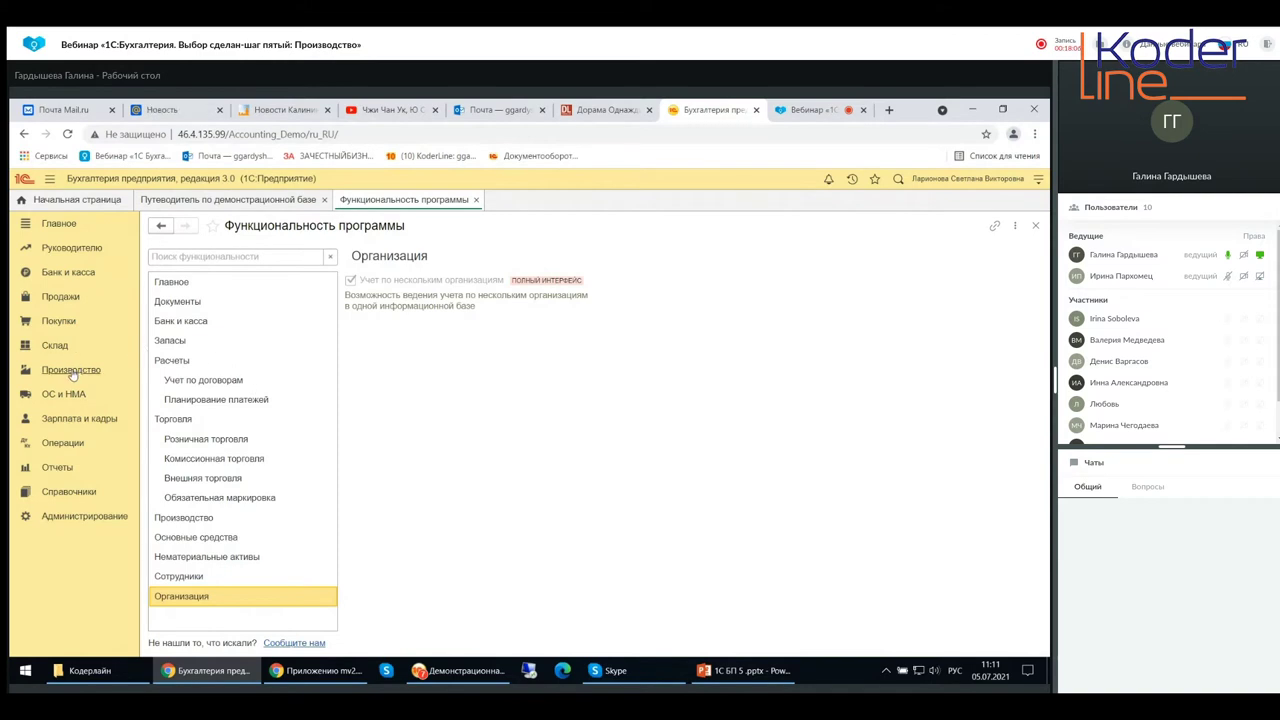
# Step: Open the chart of accounts settings (Настройка плана счетов) from the accounting parameters in Администрирование
pyautogui.click(72, 370)
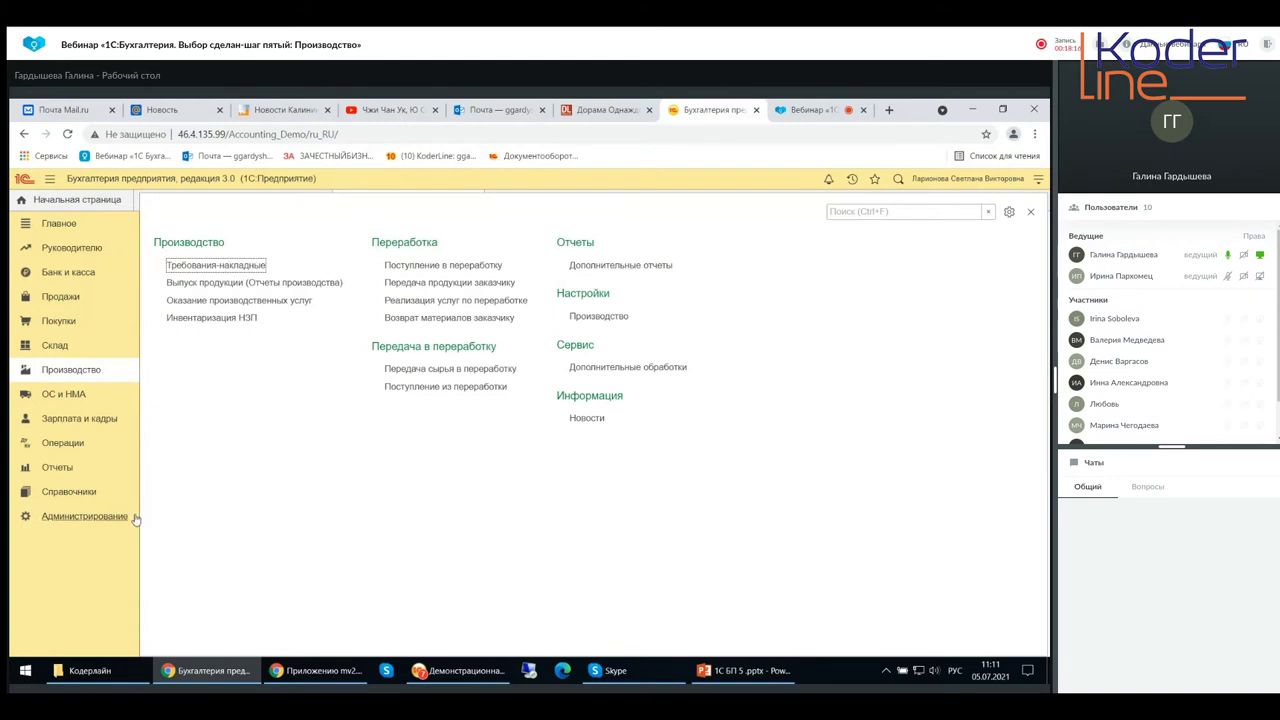
pyautogui.click(61, 519)
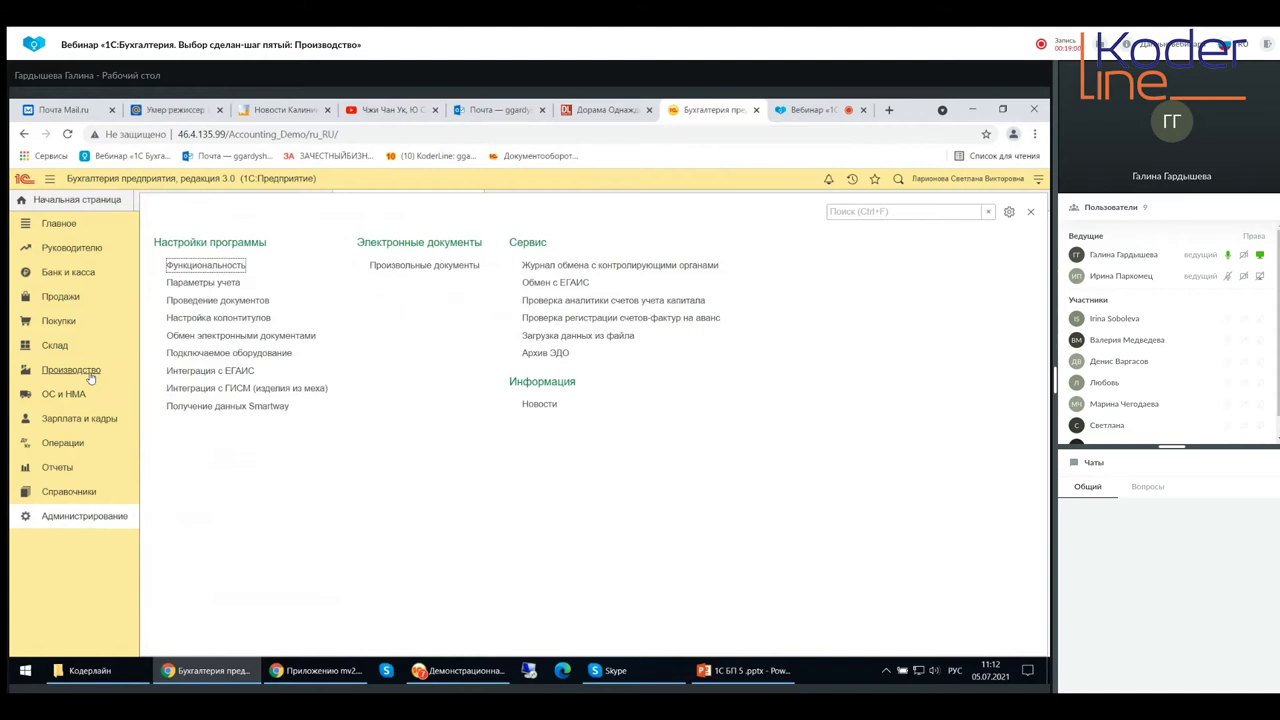
pyautogui.click(216, 286)
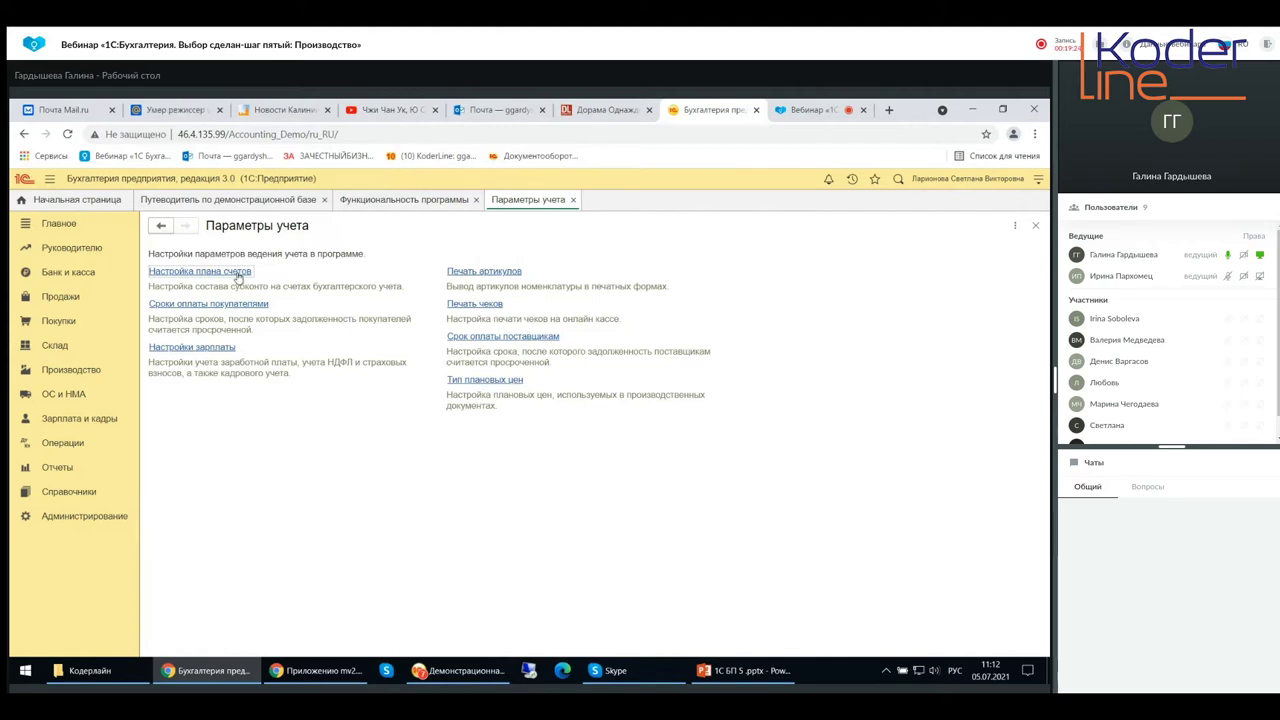
pyautogui.click(237, 276)
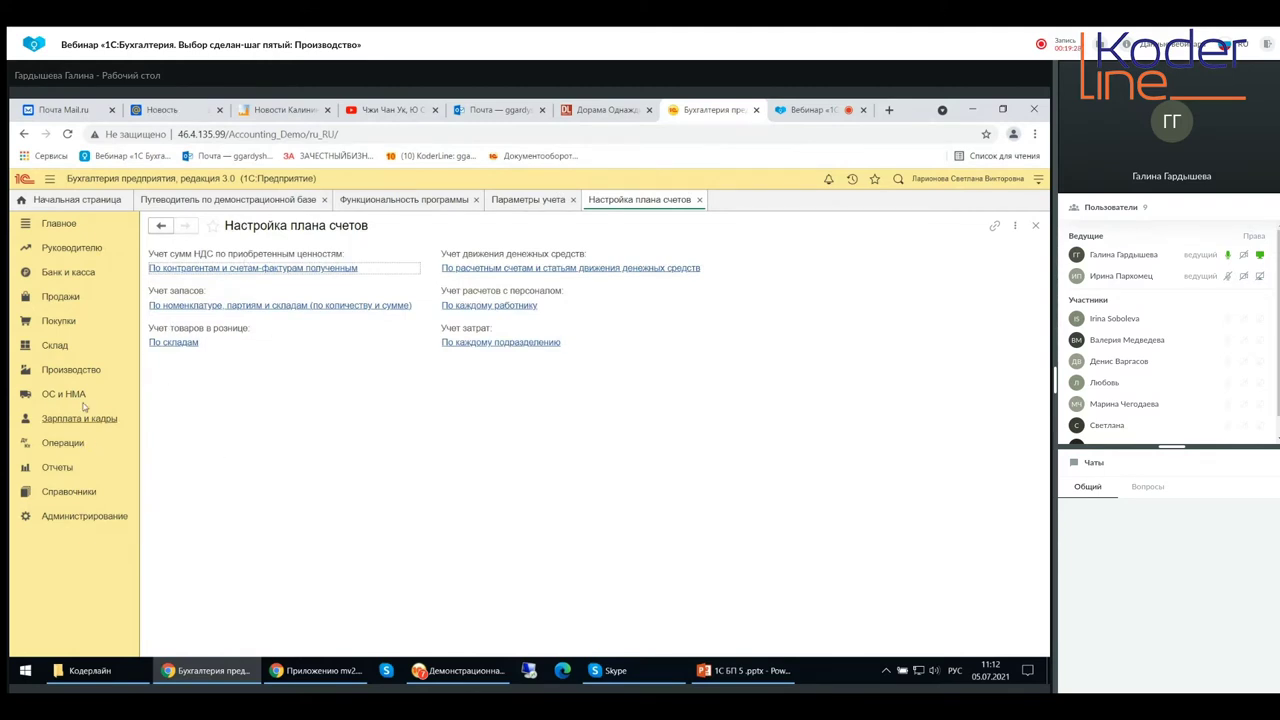
# Step: View the functionality settings for Производство, postponing the Internet support credentials request, and close the form
pyautogui.click(80, 372)
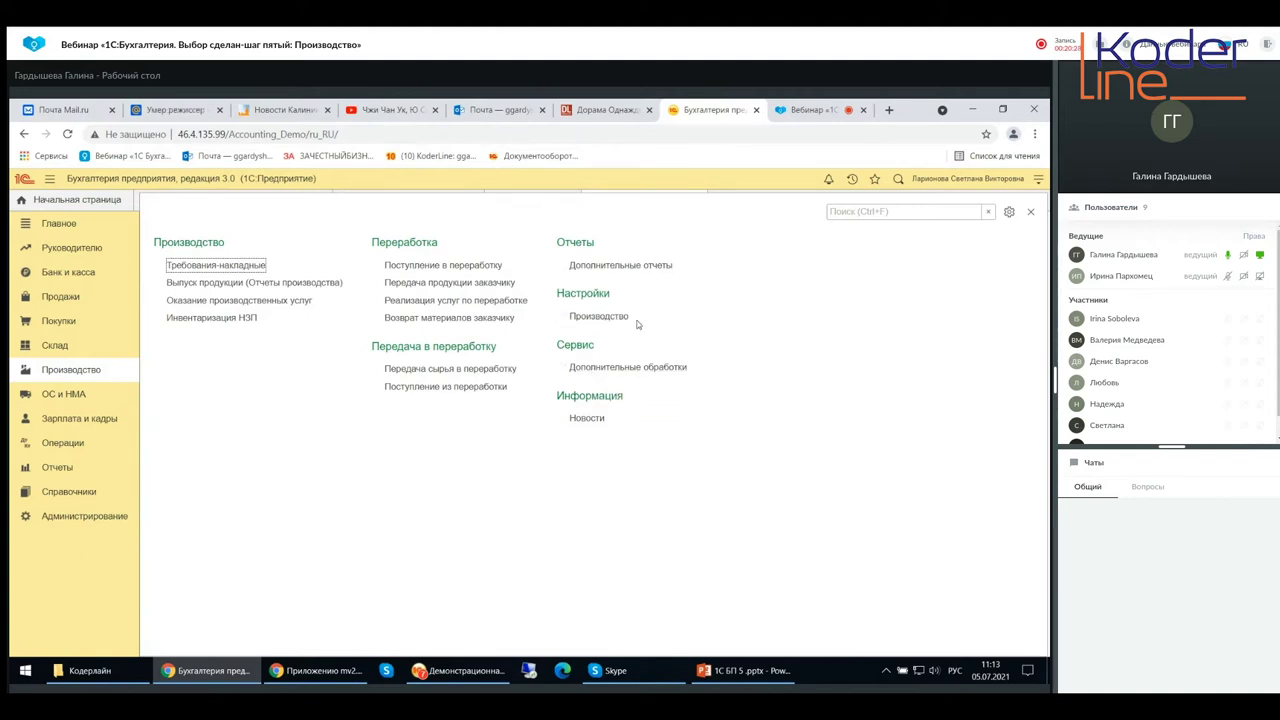
pyautogui.click(602, 318)
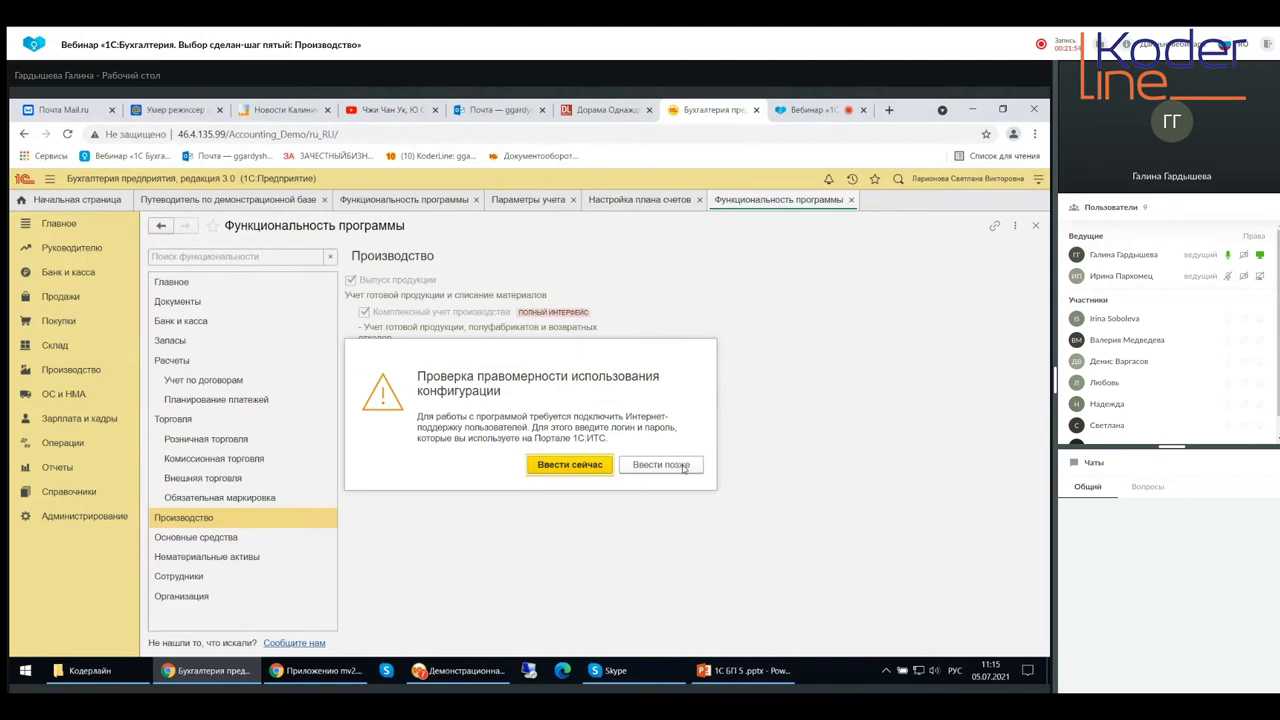
pyautogui.click(684, 468)
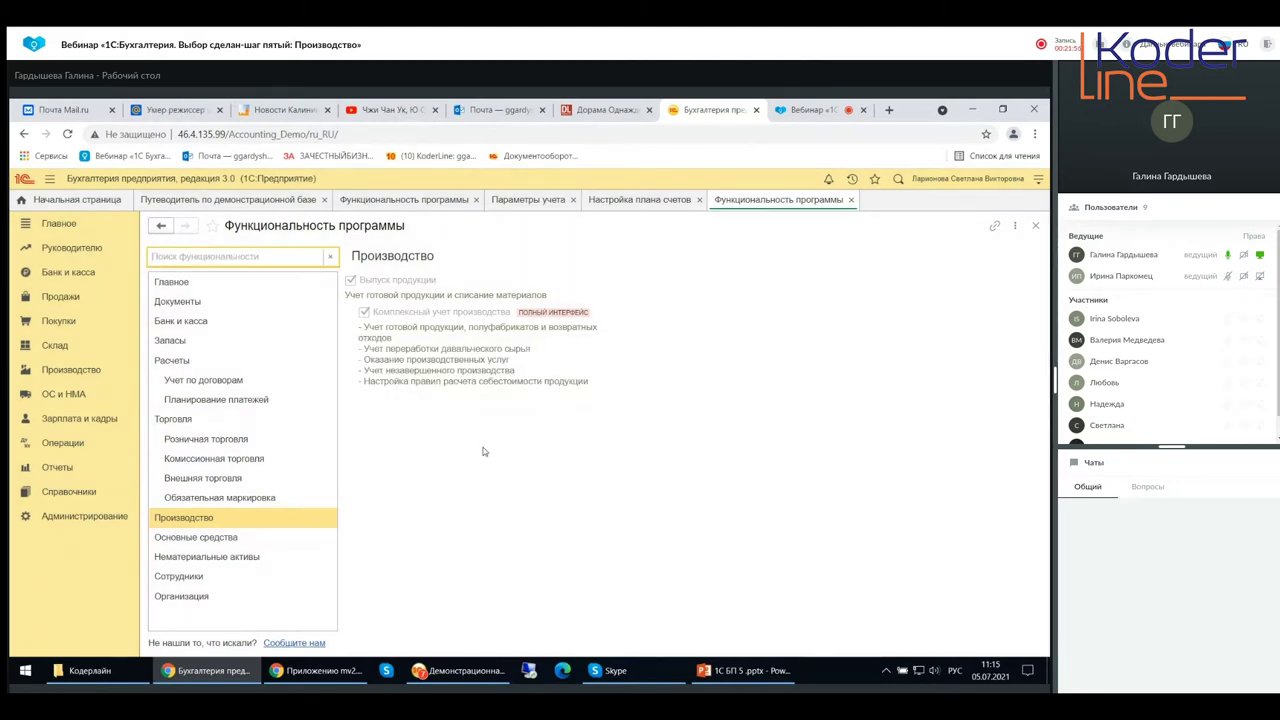
pyautogui.click(851, 201)
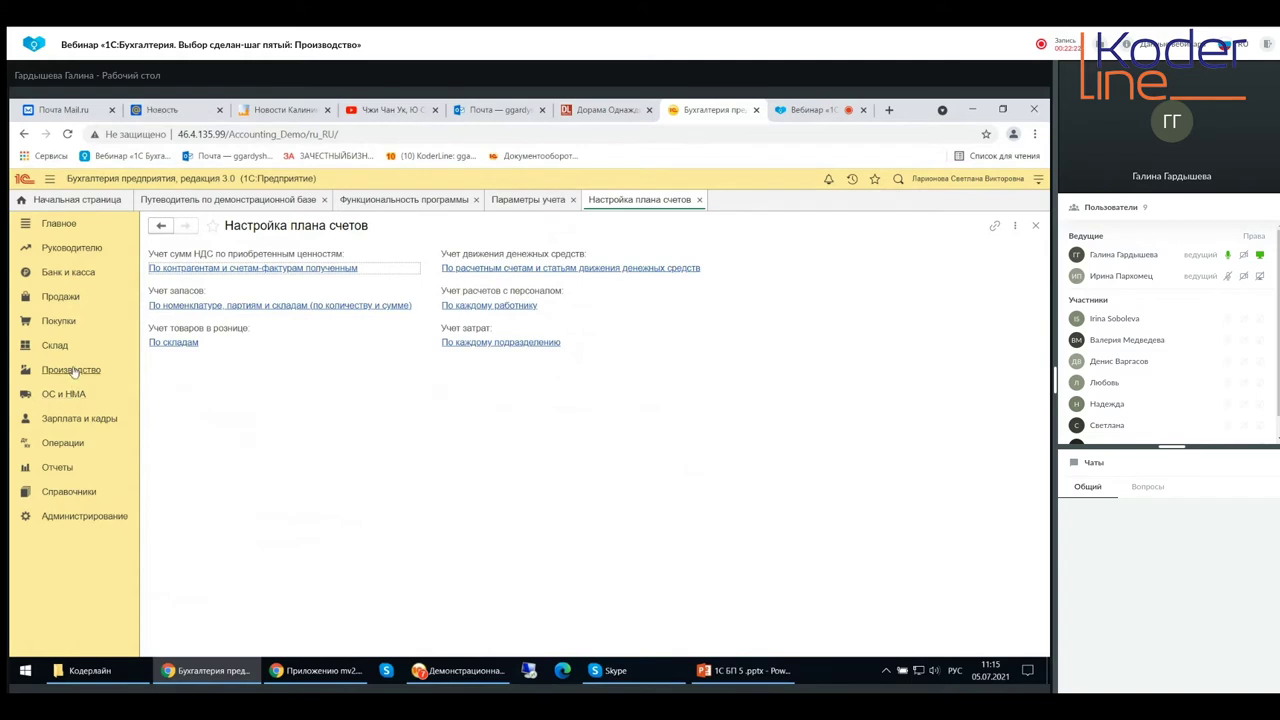
# Step: Open the Номенклатура catalogue and show the items in the Кондитерское сырье group
pyautogui.click(72, 370)
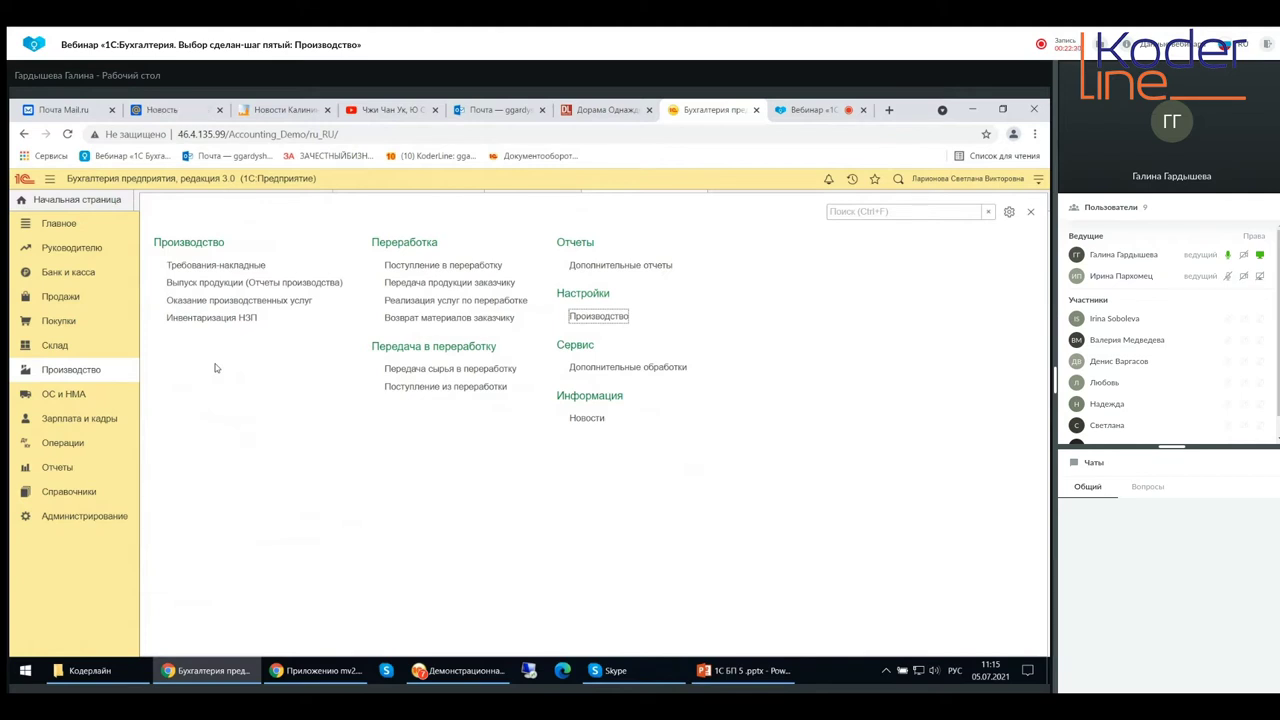
pyautogui.click(74, 492)
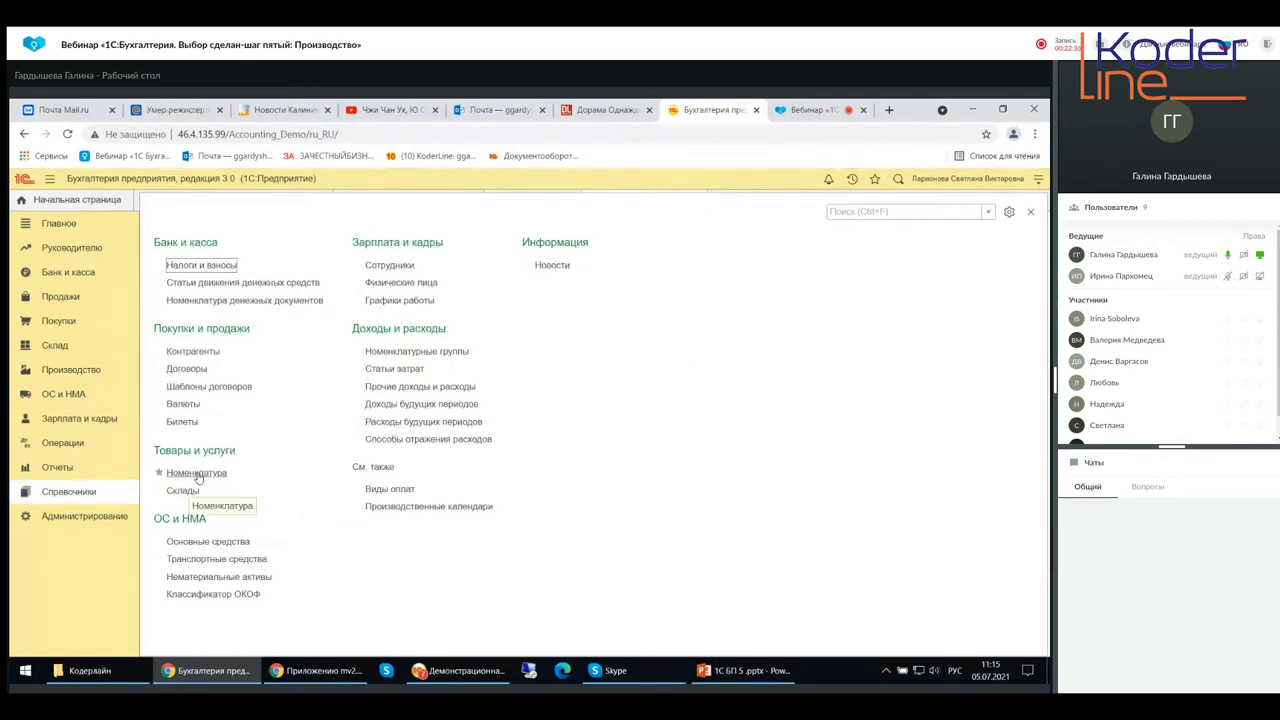
pyautogui.click(198, 476)
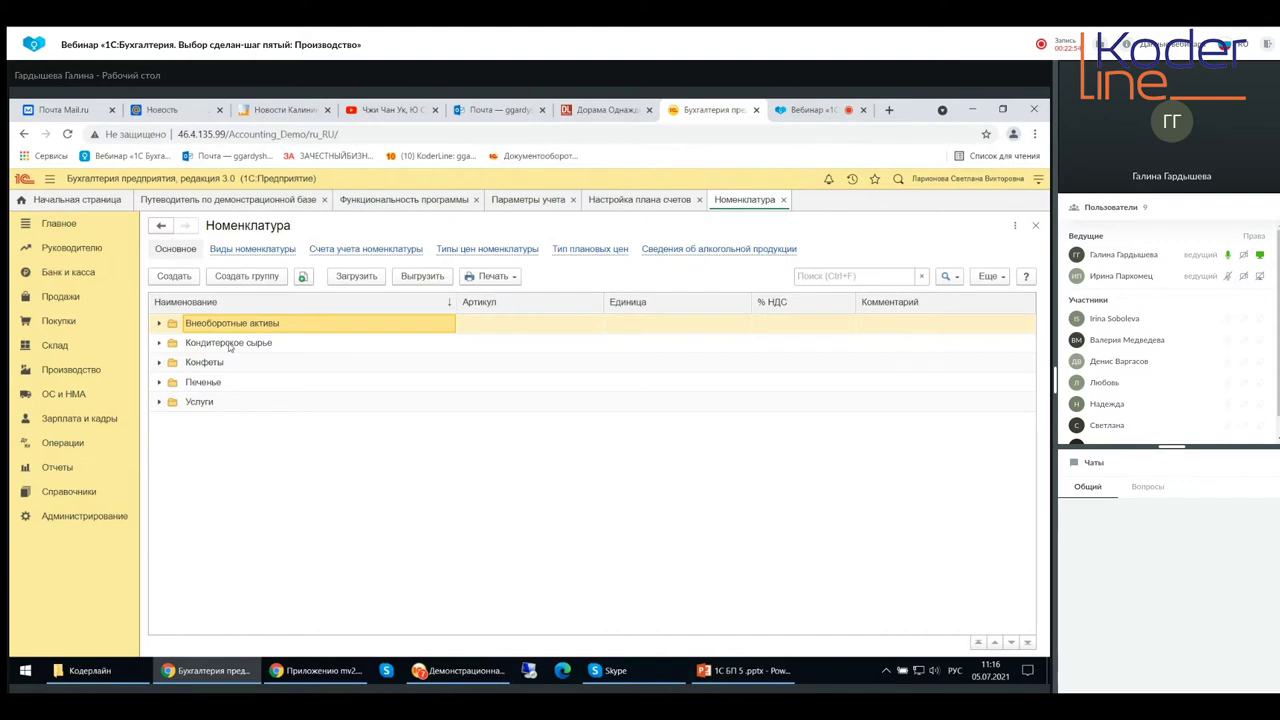
pyautogui.click(196, 366)
pyautogui.click(197, 384)
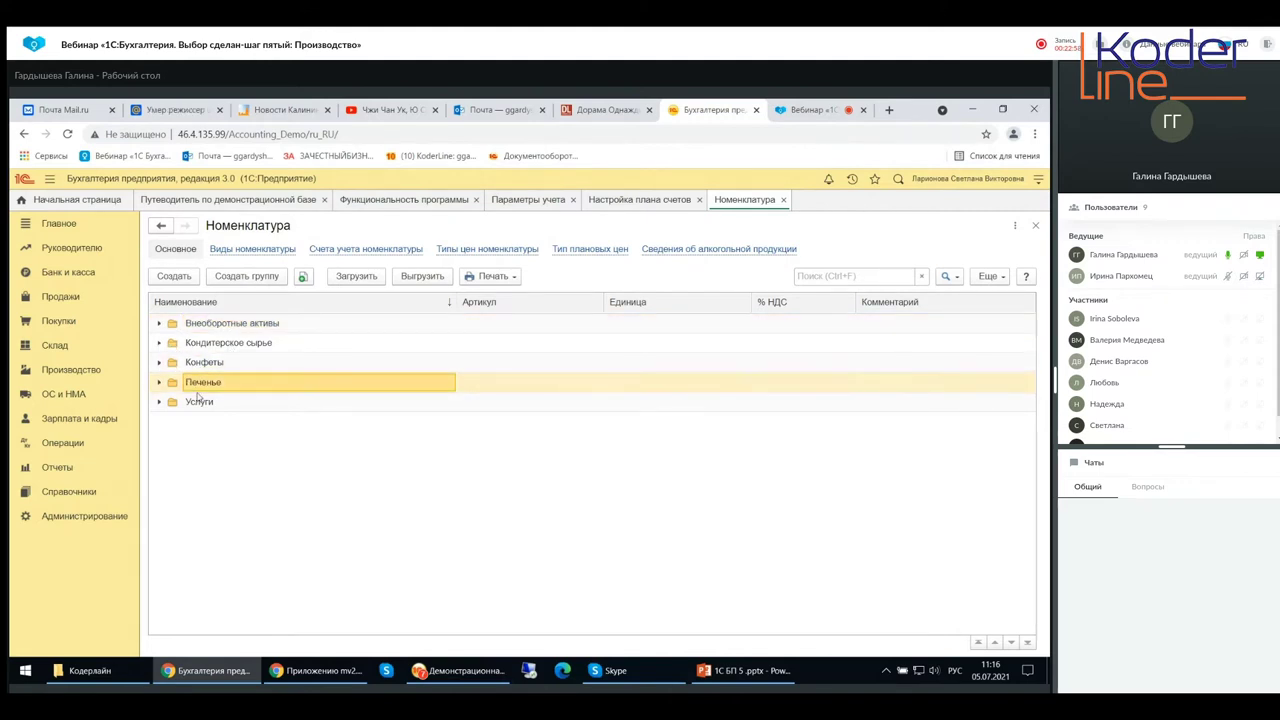
pyautogui.click(198, 402)
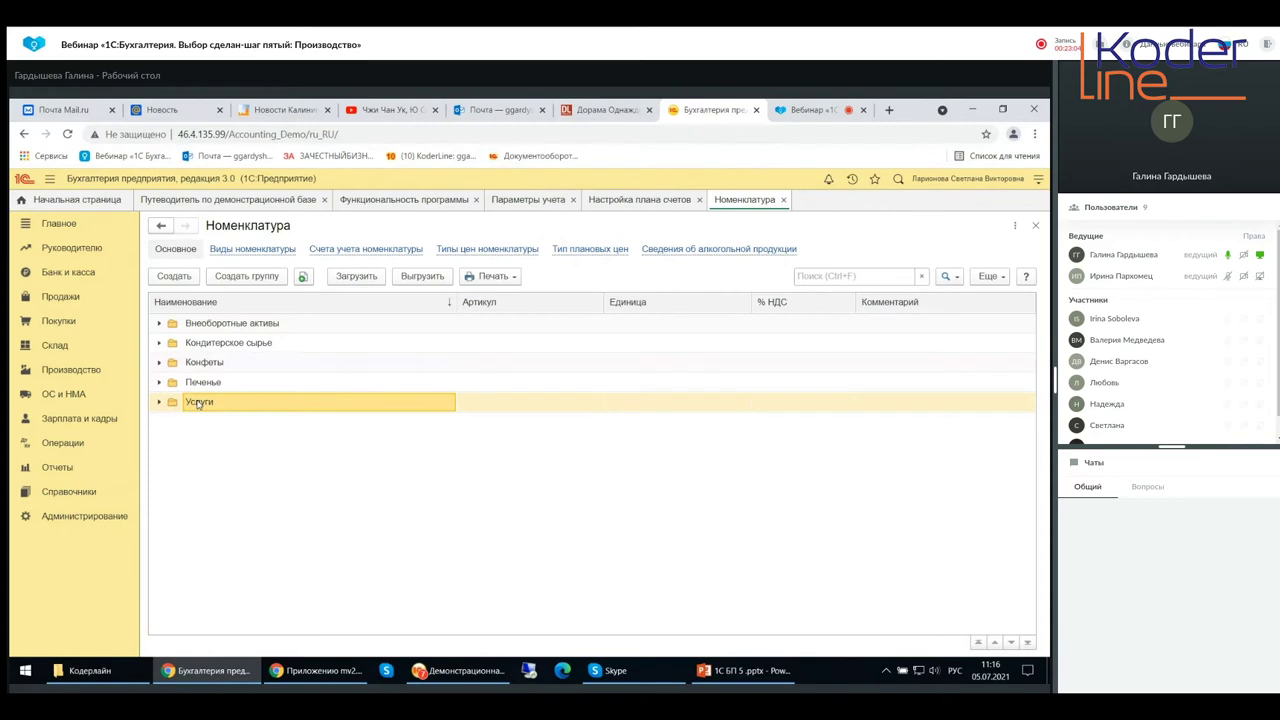
pyautogui.doubleClick(200, 346)
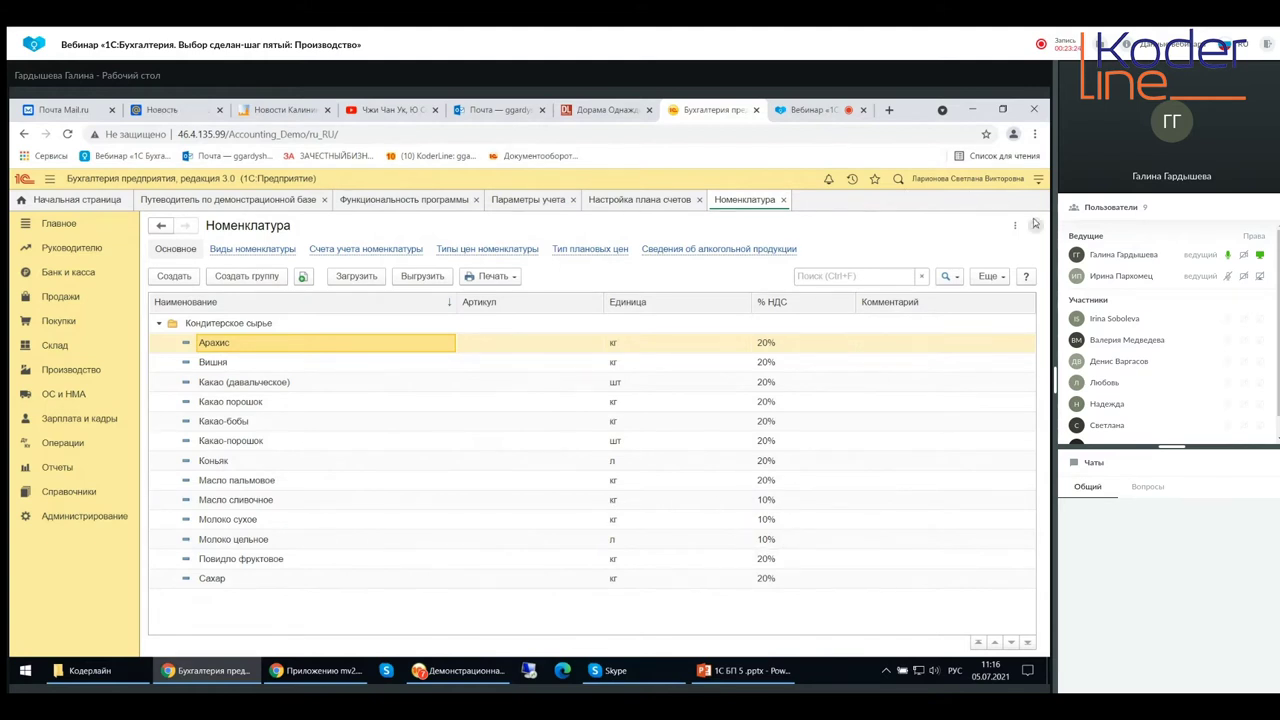
# Step: View the card of the raw material Арахис, and close both the card and the Номенклатура catalogue
pyautogui.doubleClick(236, 346)
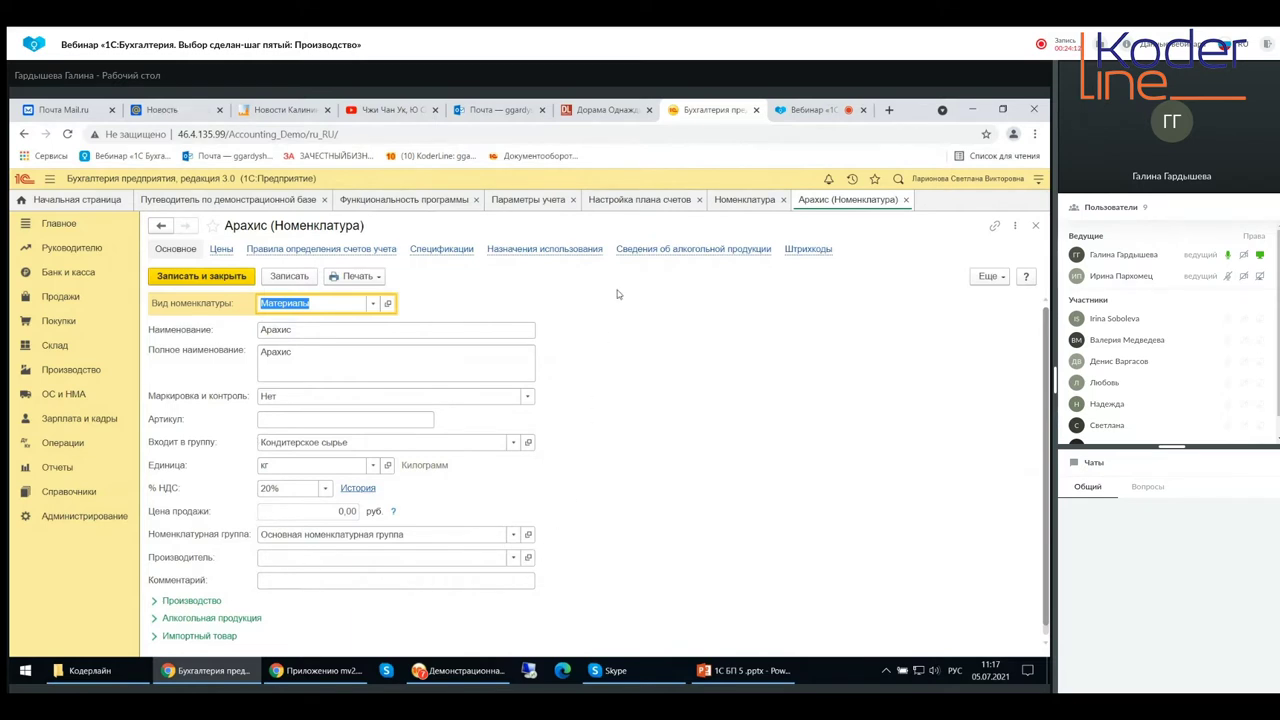
pyautogui.click(1037, 226)
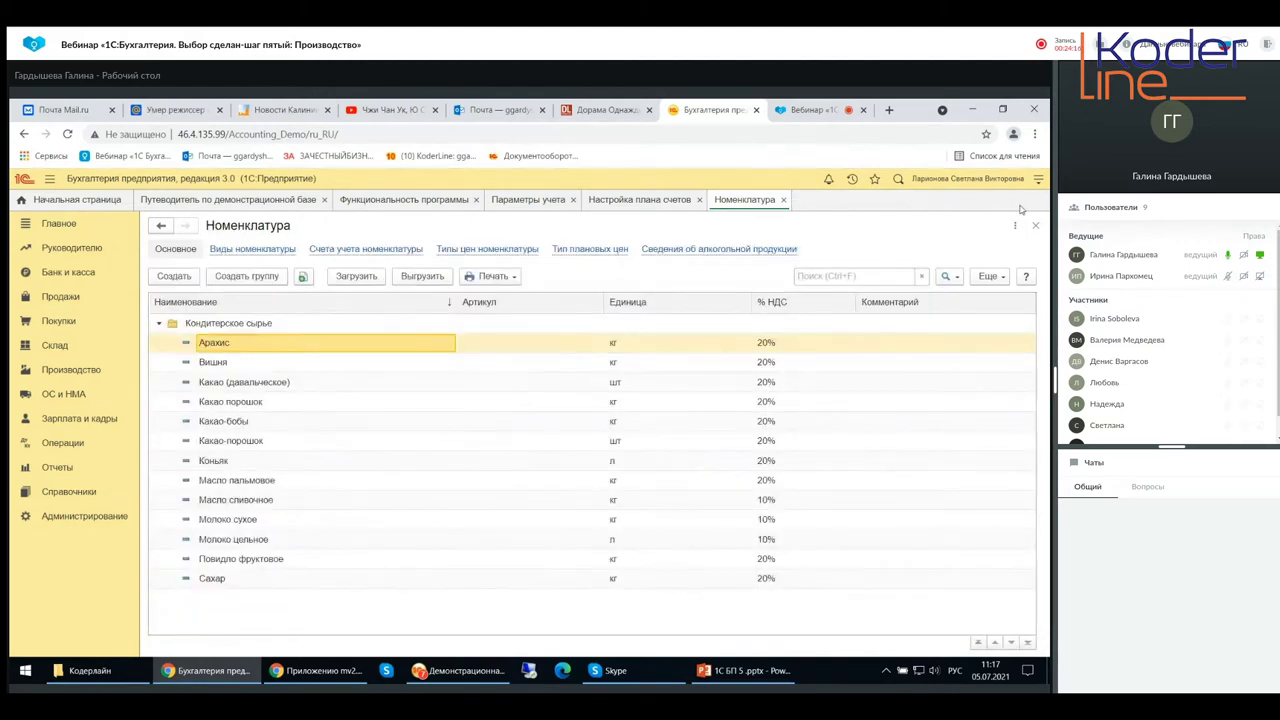
pyautogui.click(1037, 226)
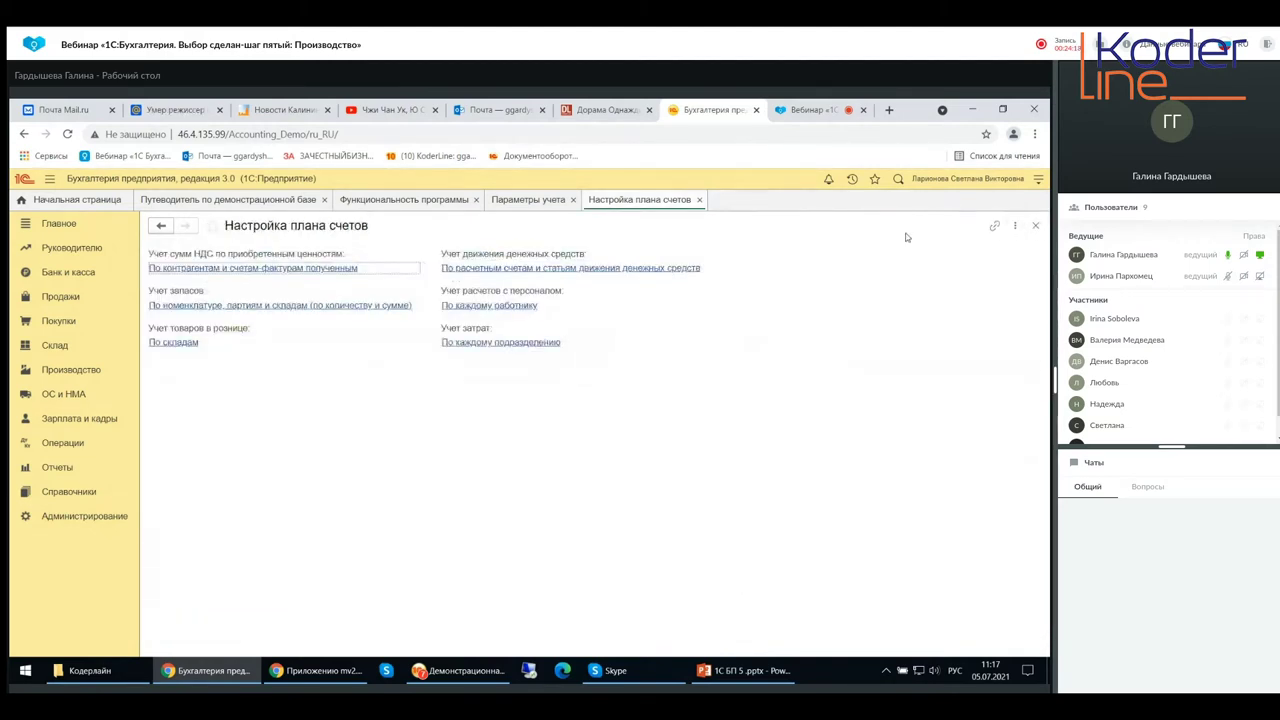
# Step: Reopen the Номенклатура catalogue and open the card of the product Ассорти in the Конфеты group
pyautogui.click(55, 371)
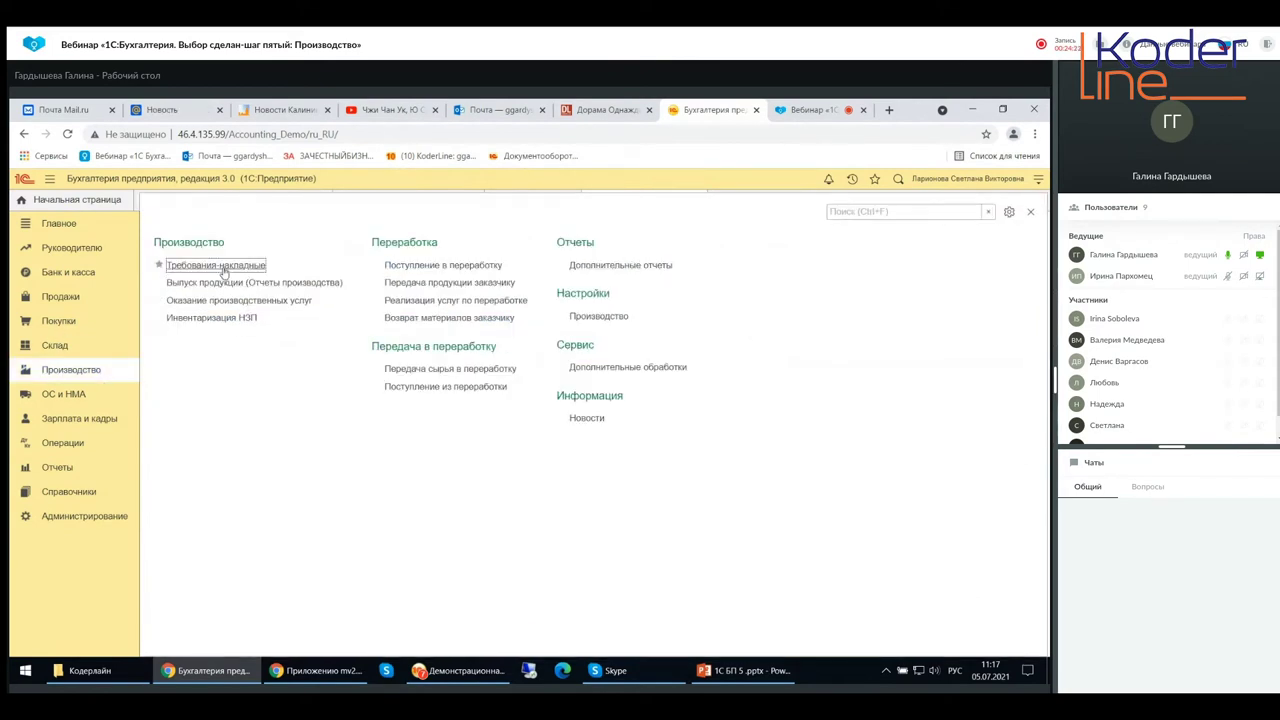
pyautogui.click(60, 490)
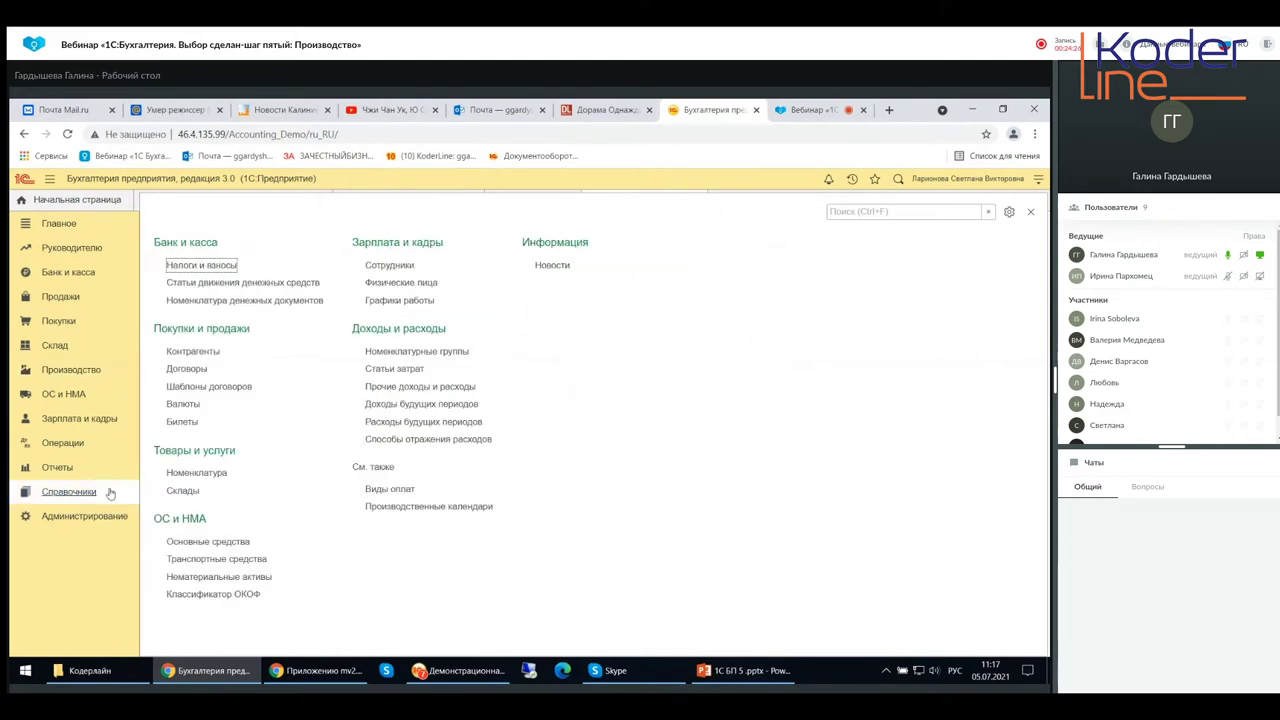
pyautogui.click(198, 472)
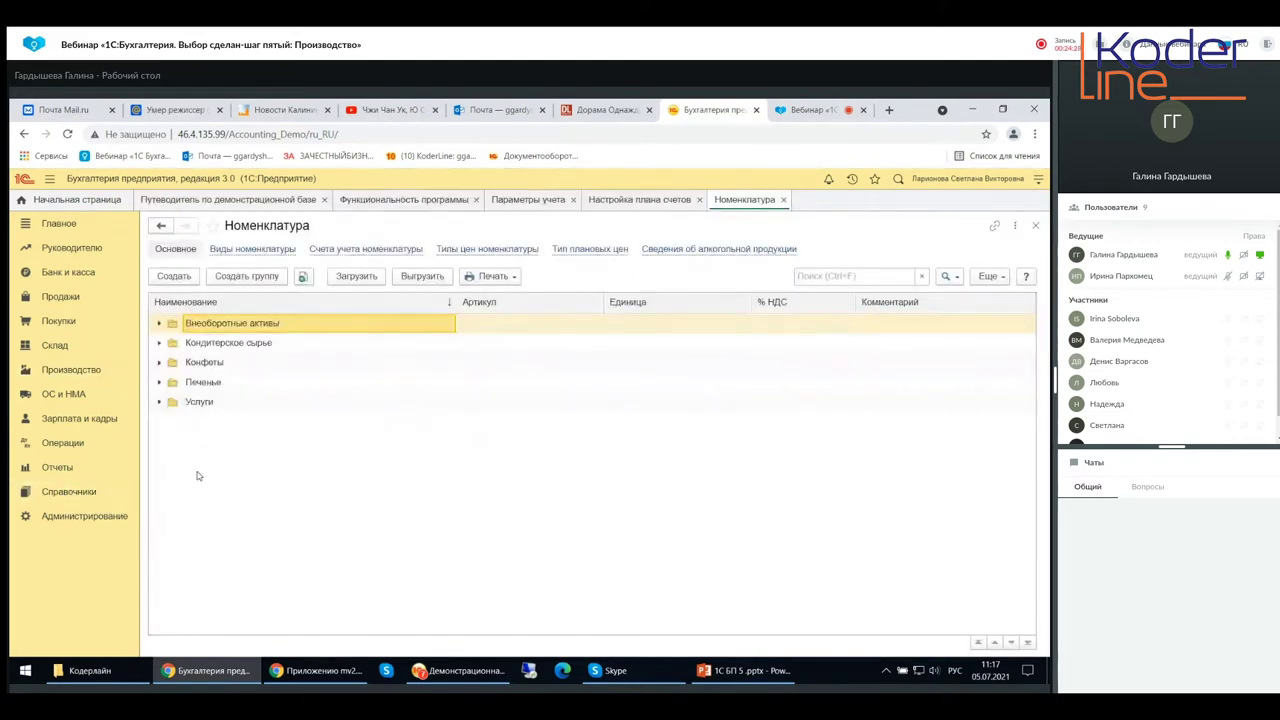
pyautogui.doubleClick(205, 363)
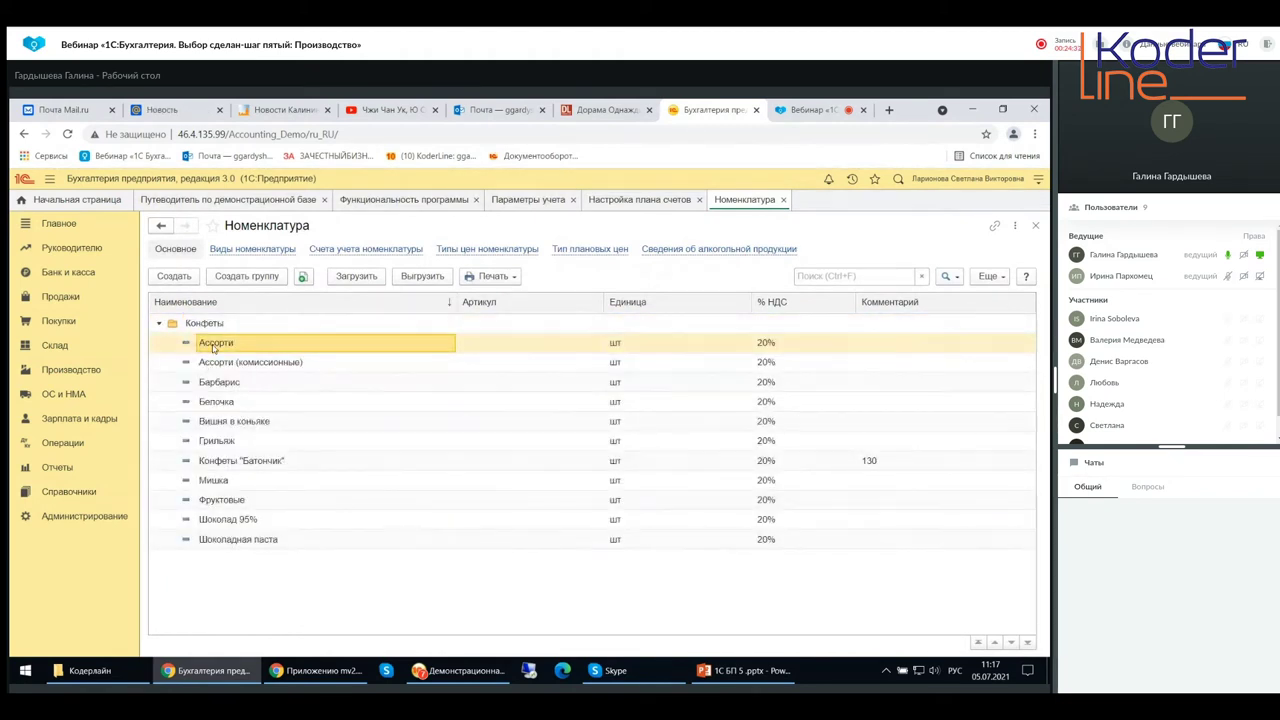
pyautogui.doubleClick(213, 343)
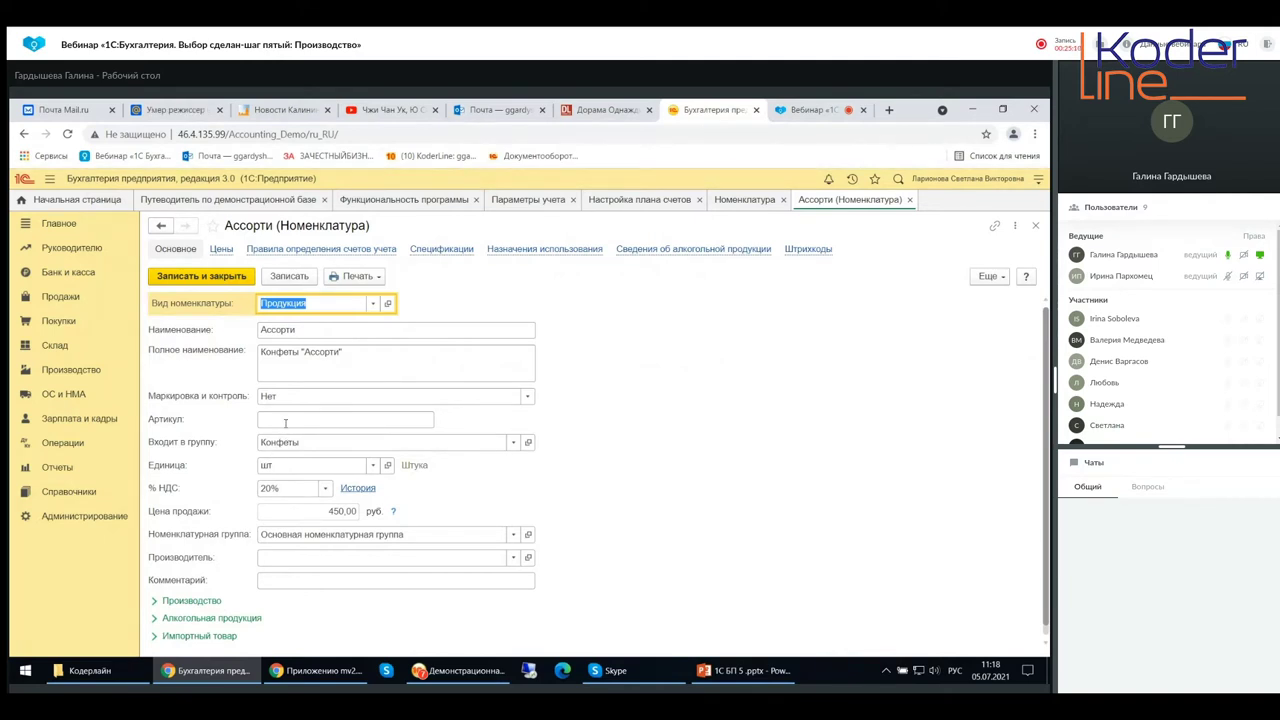
# Step: Read the help hint for the sale price (Цена продажи) on the Ассорти card and close it
pyautogui.click(285, 422)
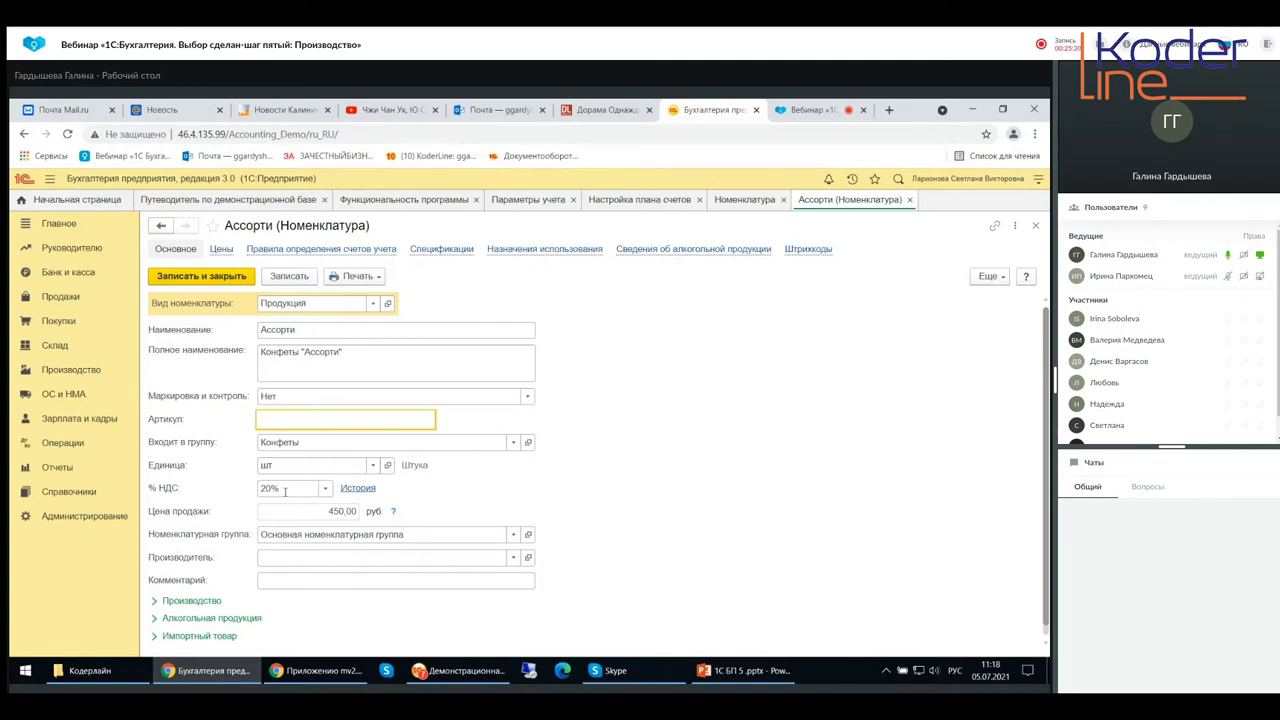
pyautogui.click(395, 512)
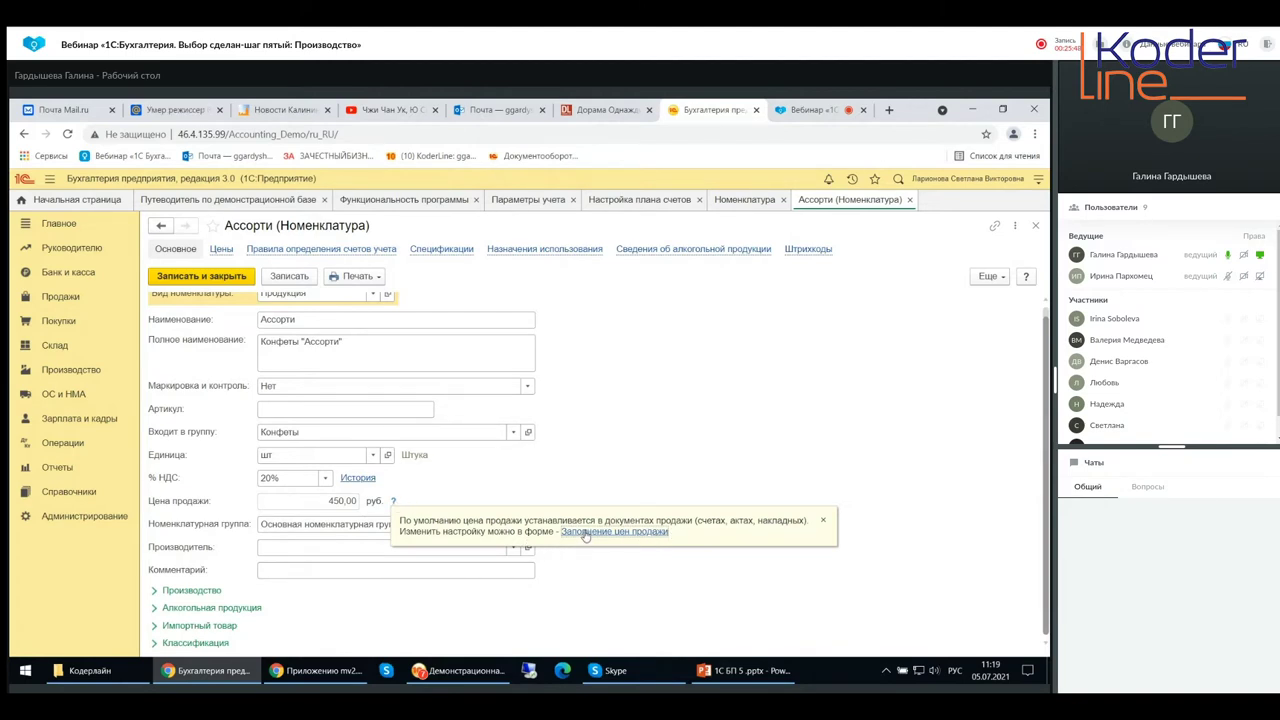
pyautogui.click(823, 521)
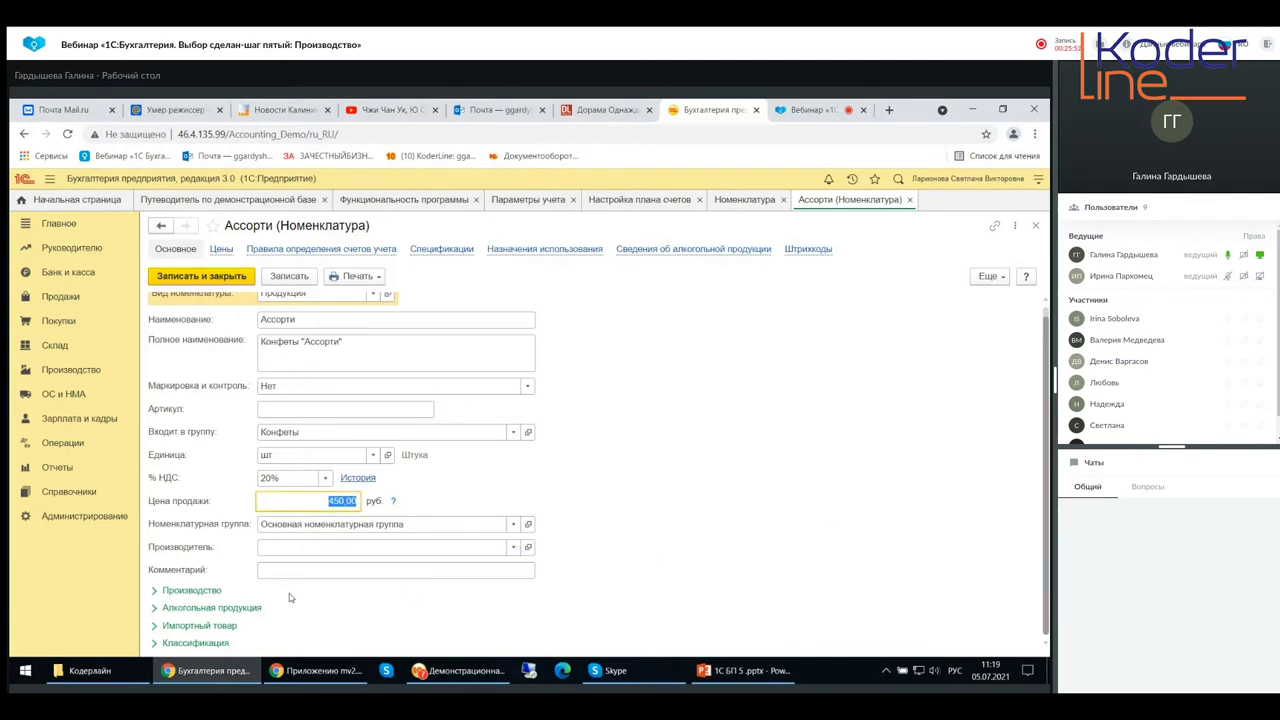
# Step: Expand the Производство section of the Ассорти card, view the Статьи затрат list for the cost item and close it without choosing
pyautogui.click(178, 591)
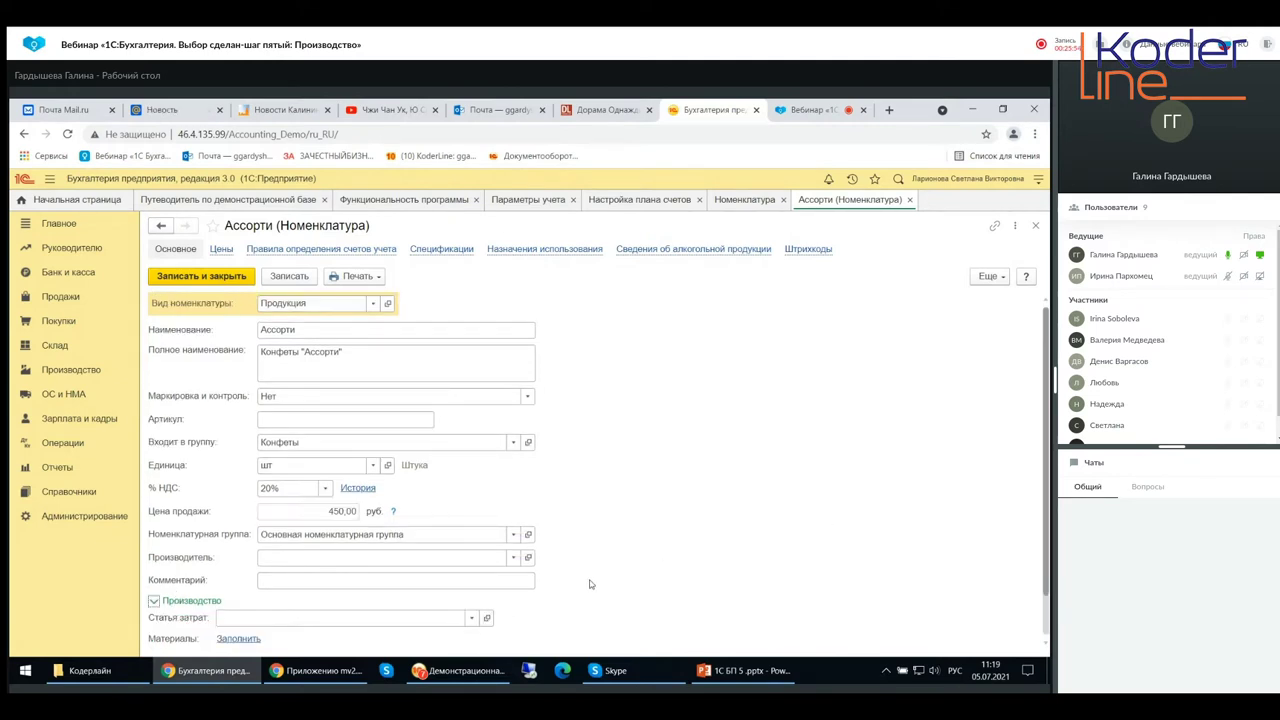
pyautogui.scroll(-1, 590, 584)
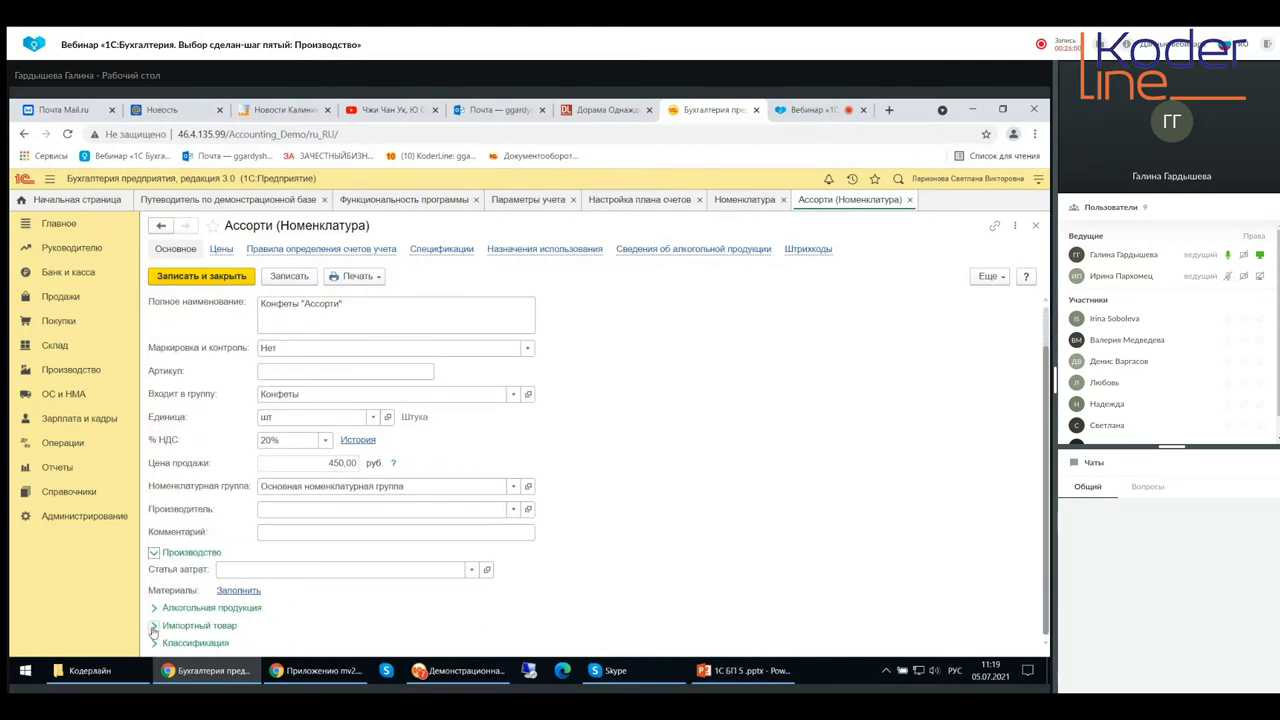
pyautogui.click(471, 570)
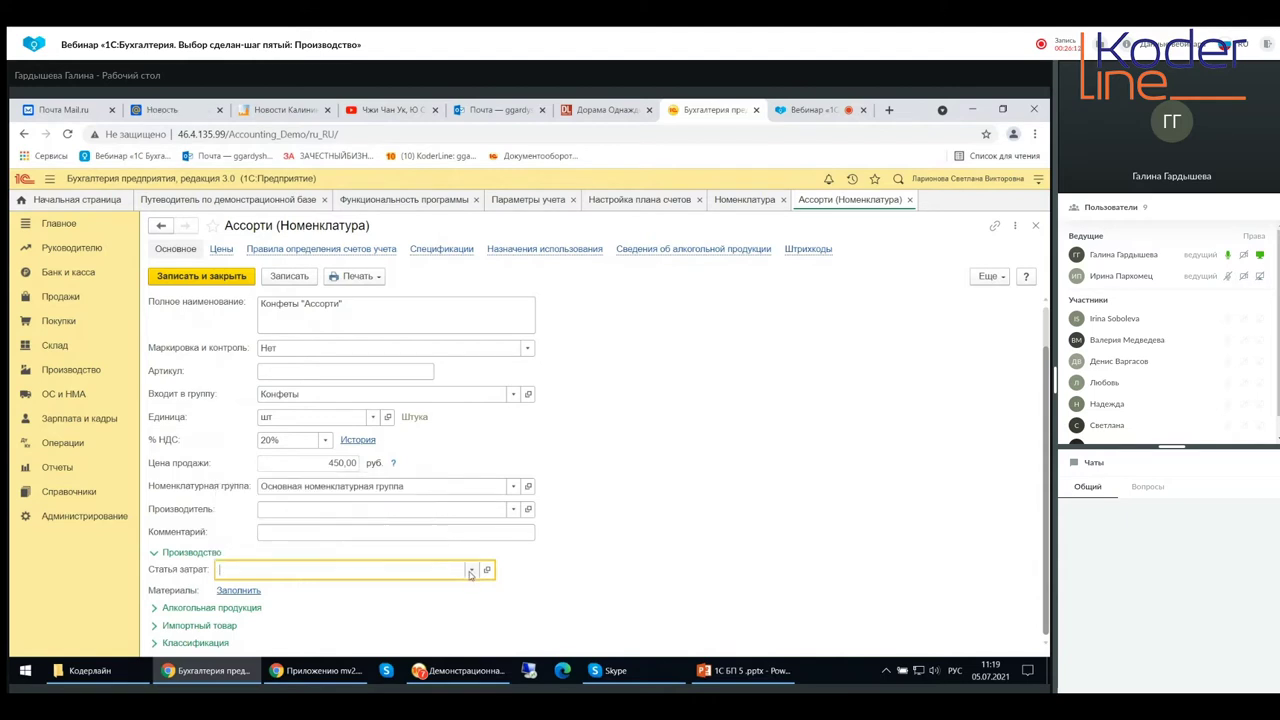
pyautogui.click(470, 573)
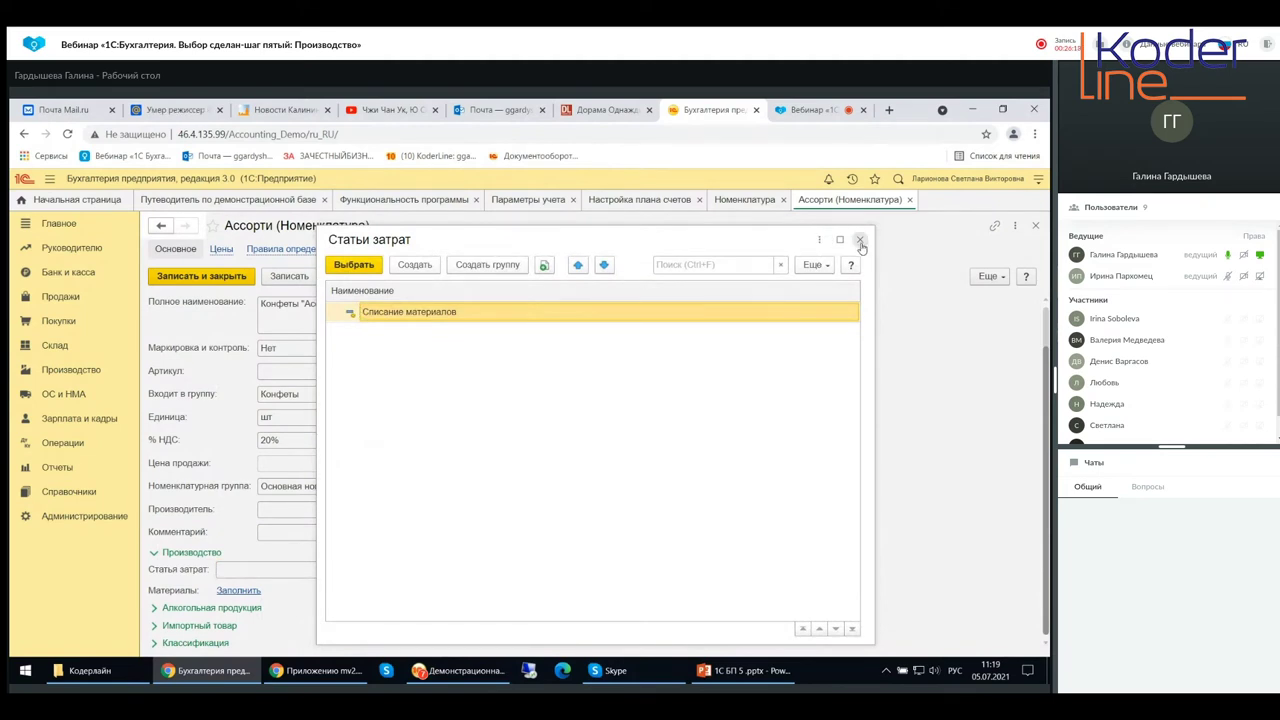
pyautogui.click(859, 238)
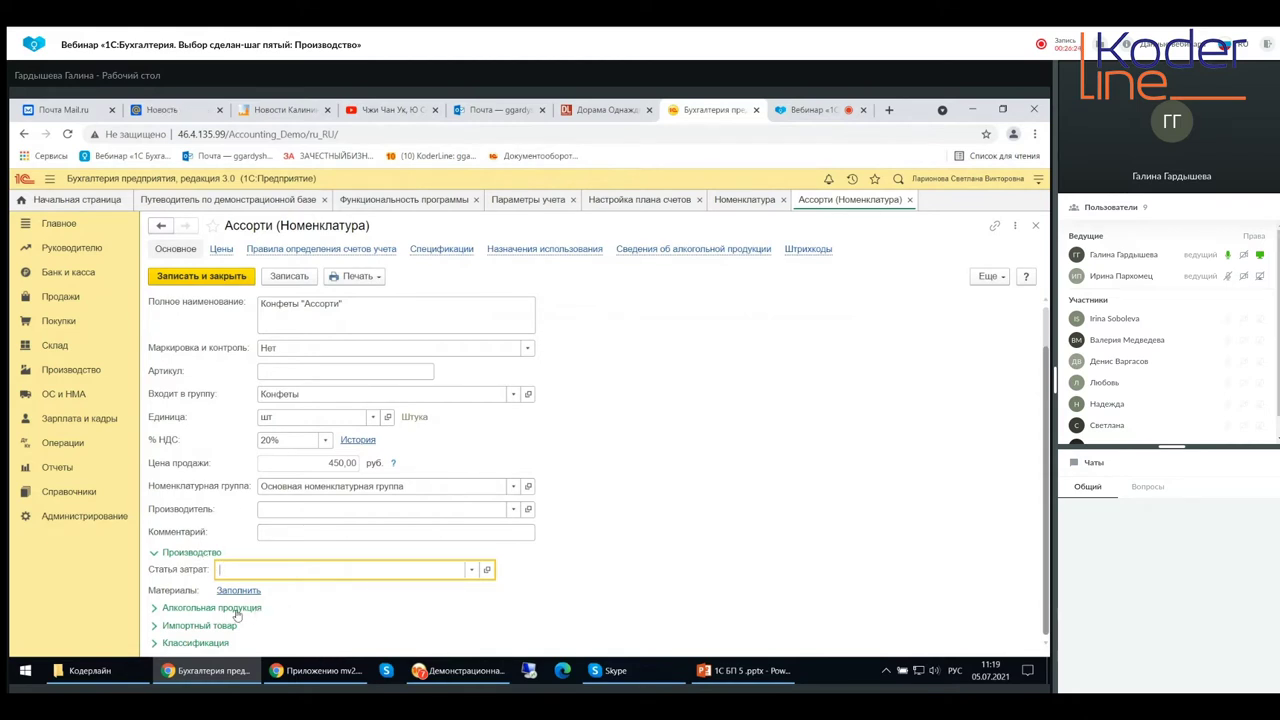
# Step: Expand the Алкогольная продукция and Импортный товар sections, and view the Страны мира list for the country of origin without choosing
pyautogui.scroll(1, 163, 610)
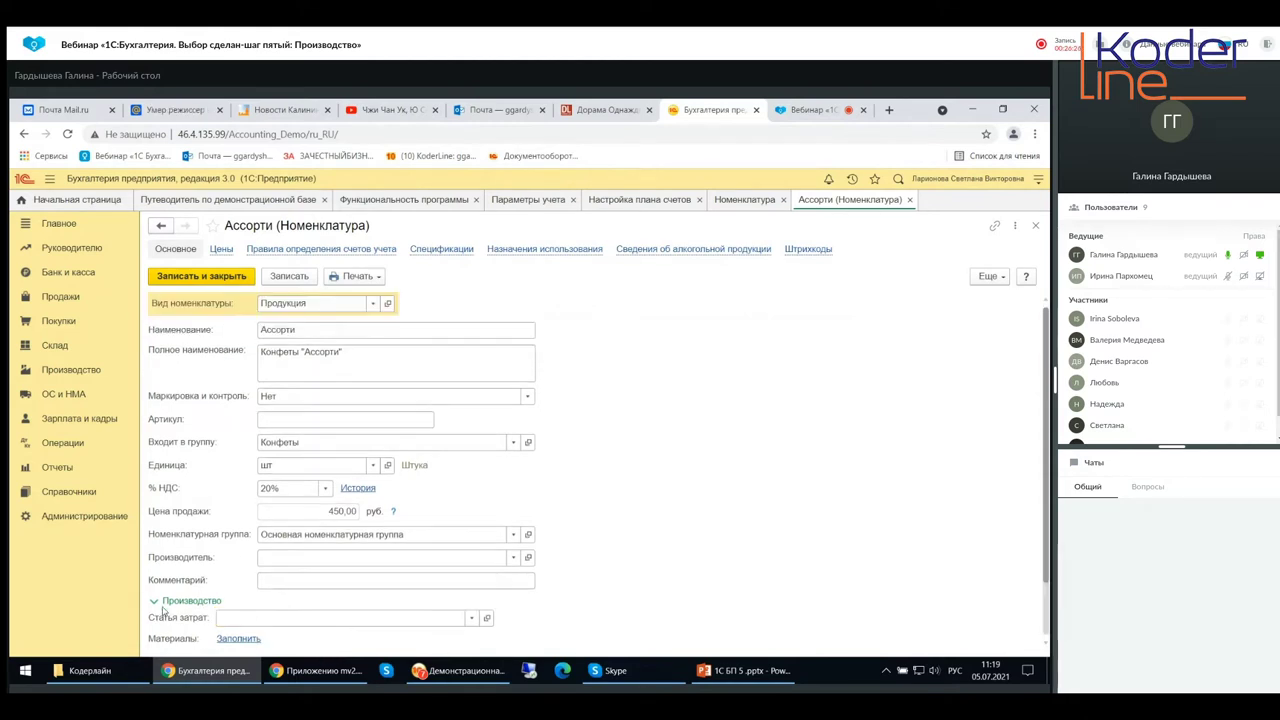
pyautogui.scroll(-2, 393, 618)
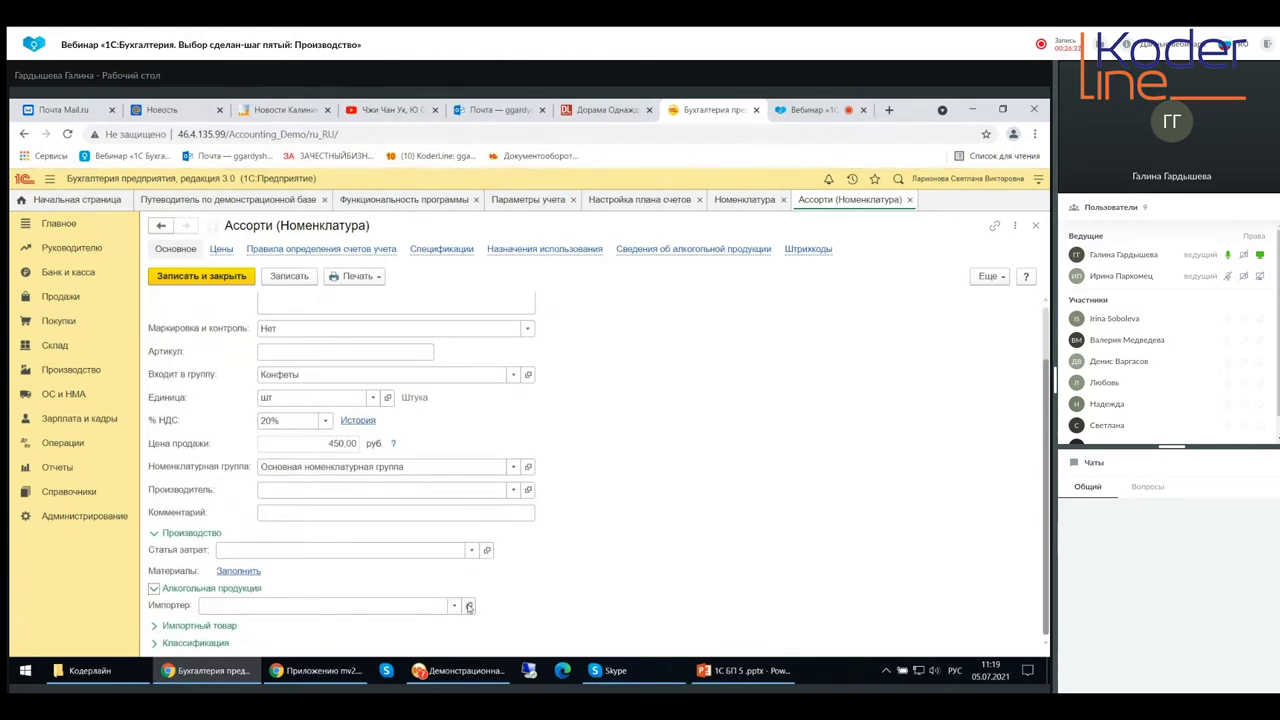
pyautogui.scroll(2, 206, 631)
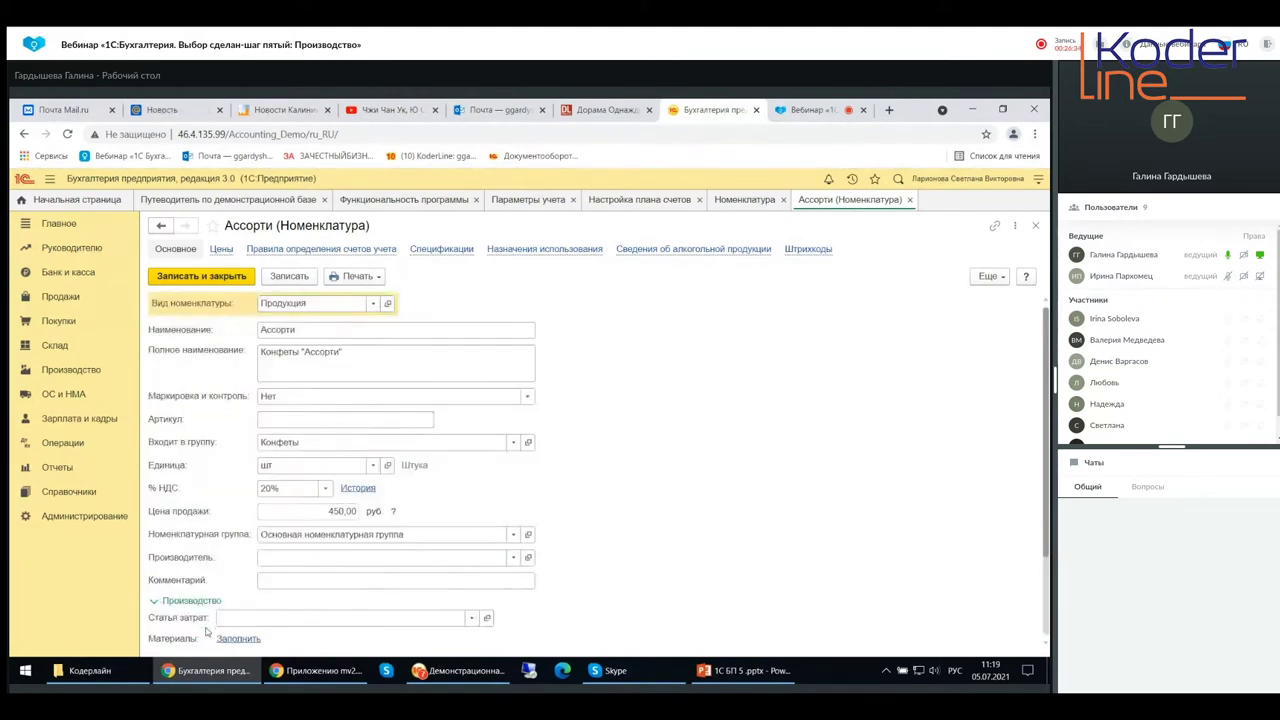
pyautogui.scroll(-3, 240, 628)
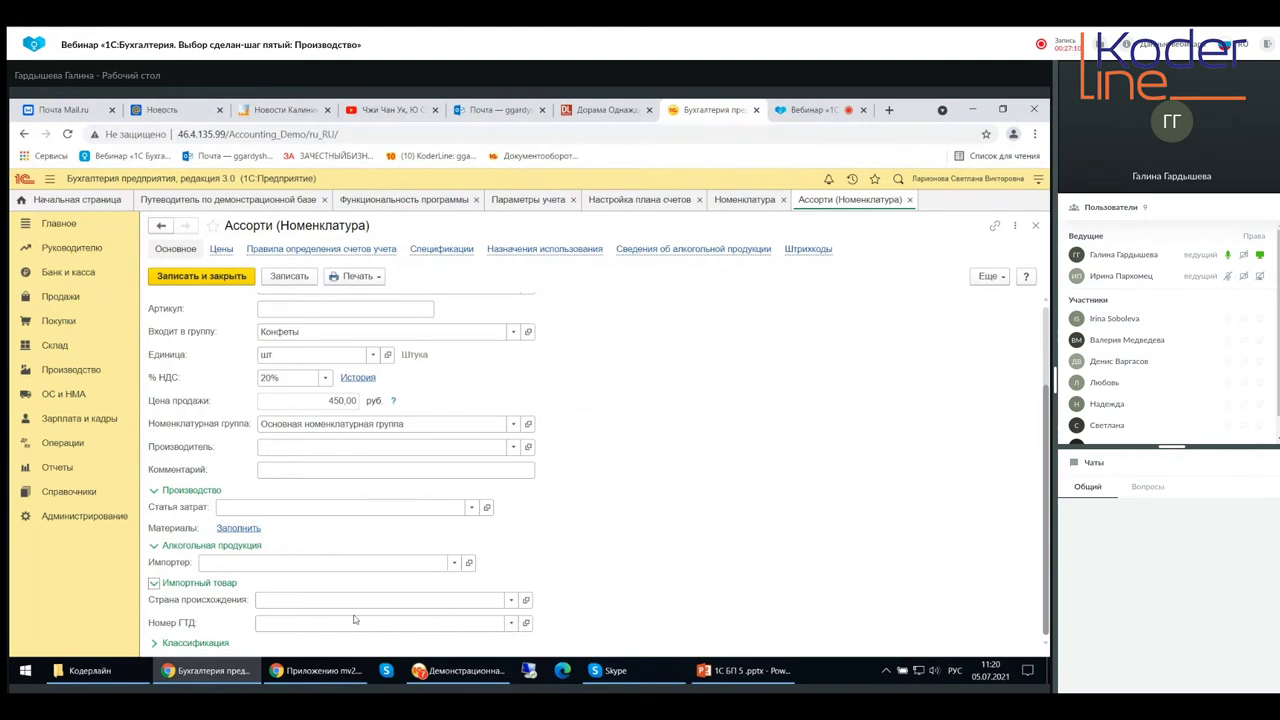
pyautogui.click(512, 601)
pyautogui.click(348, 535)
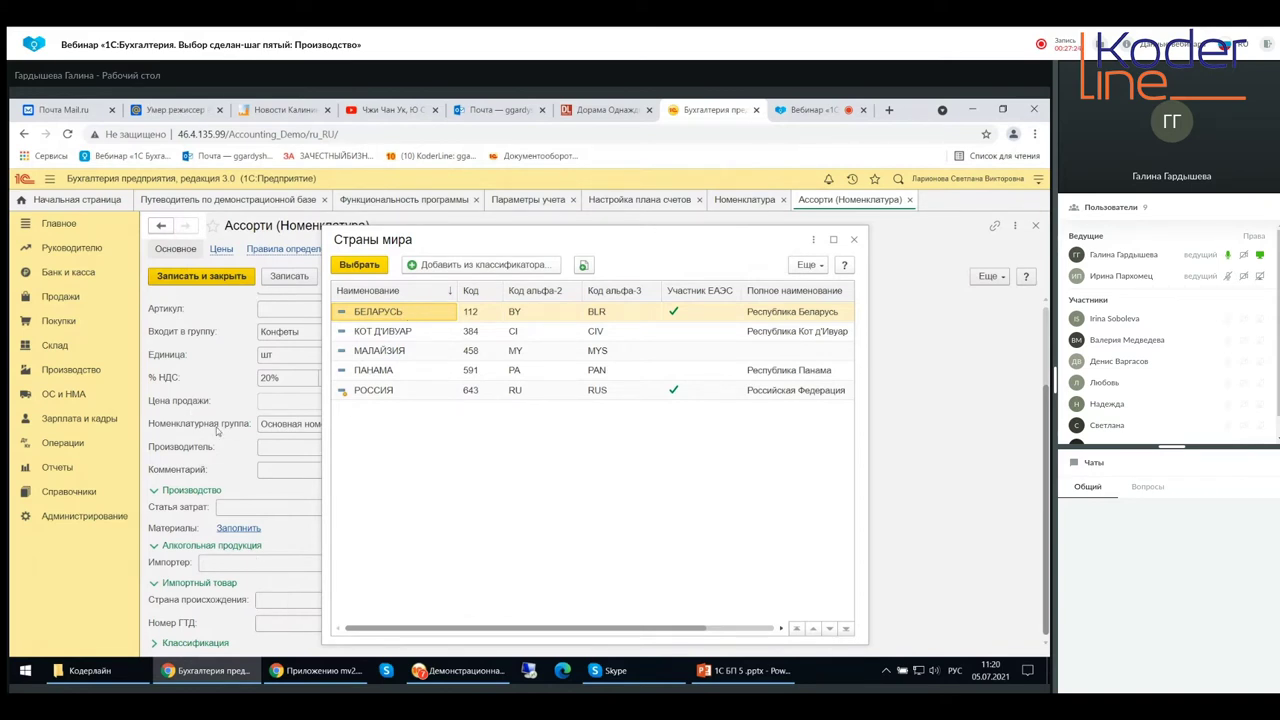
pyautogui.click(853, 242)
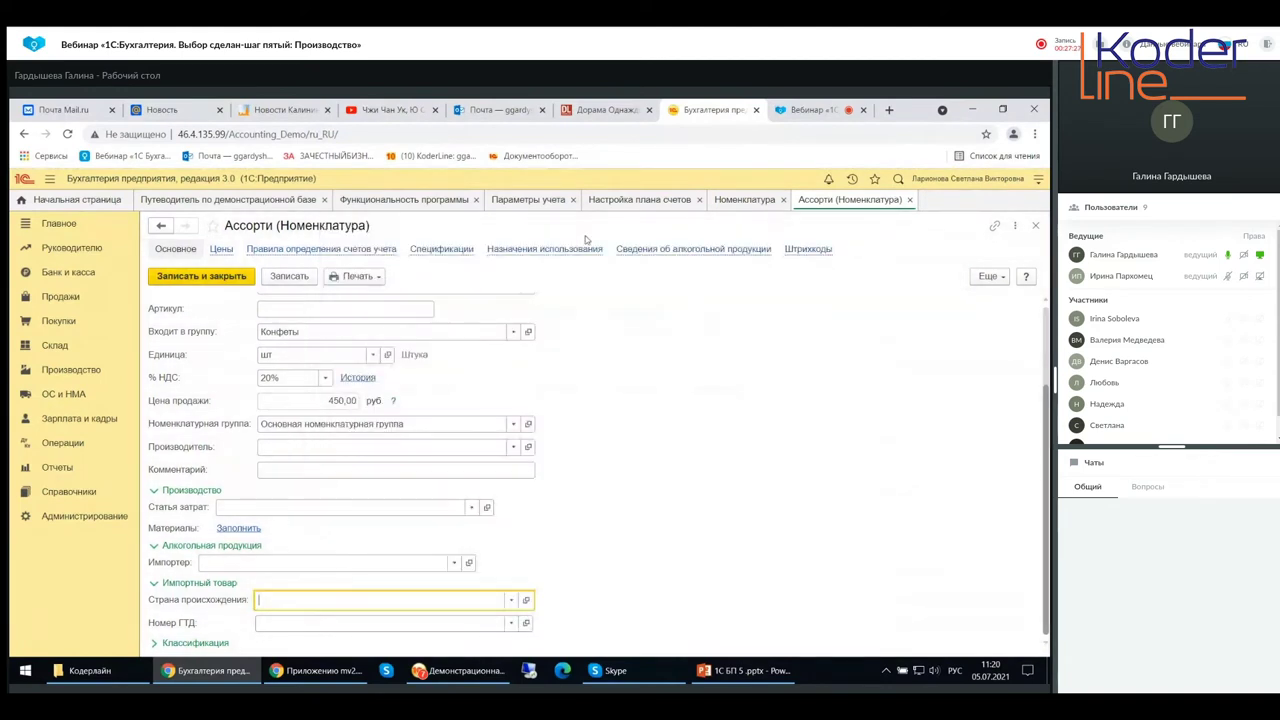
# Step: Open the Ассорти specification from the product's Спецификации, review its raw material consumption norms and close it
pyautogui.click(450, 251)
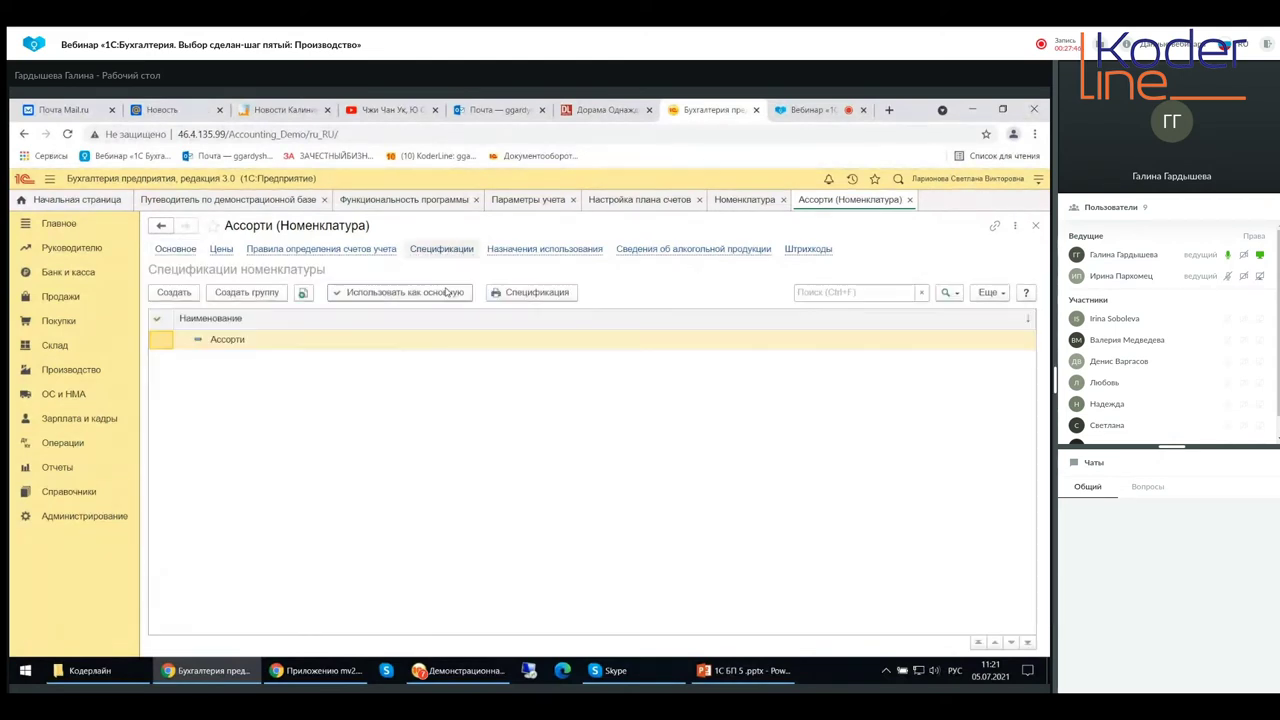
pyautogui.click(235, 343)
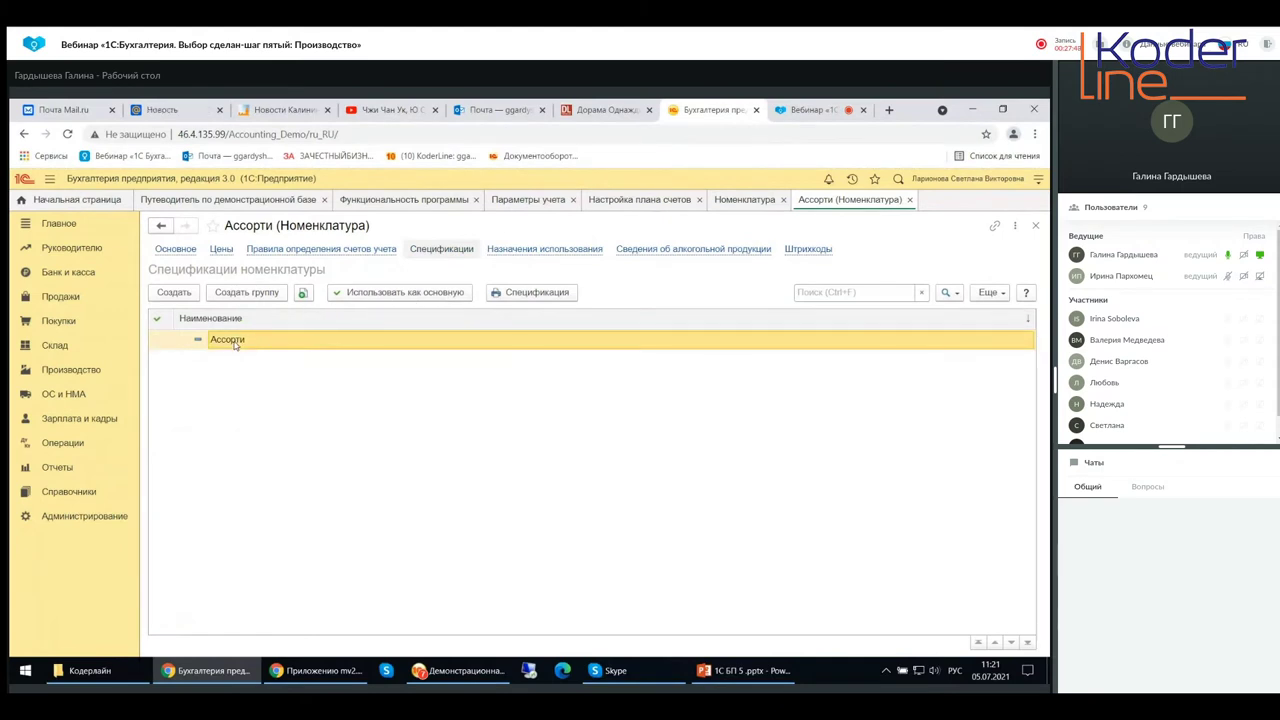
pyautogui.press('Return')
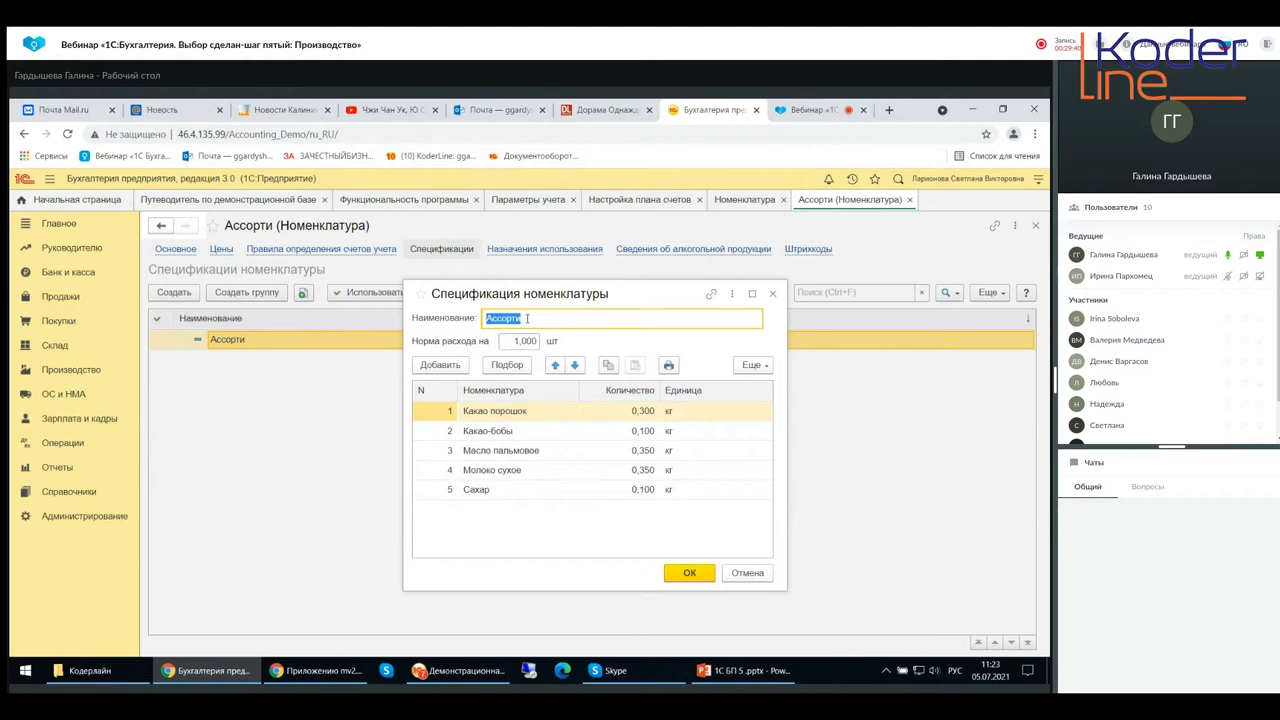
pyautogui.click(527, 318)
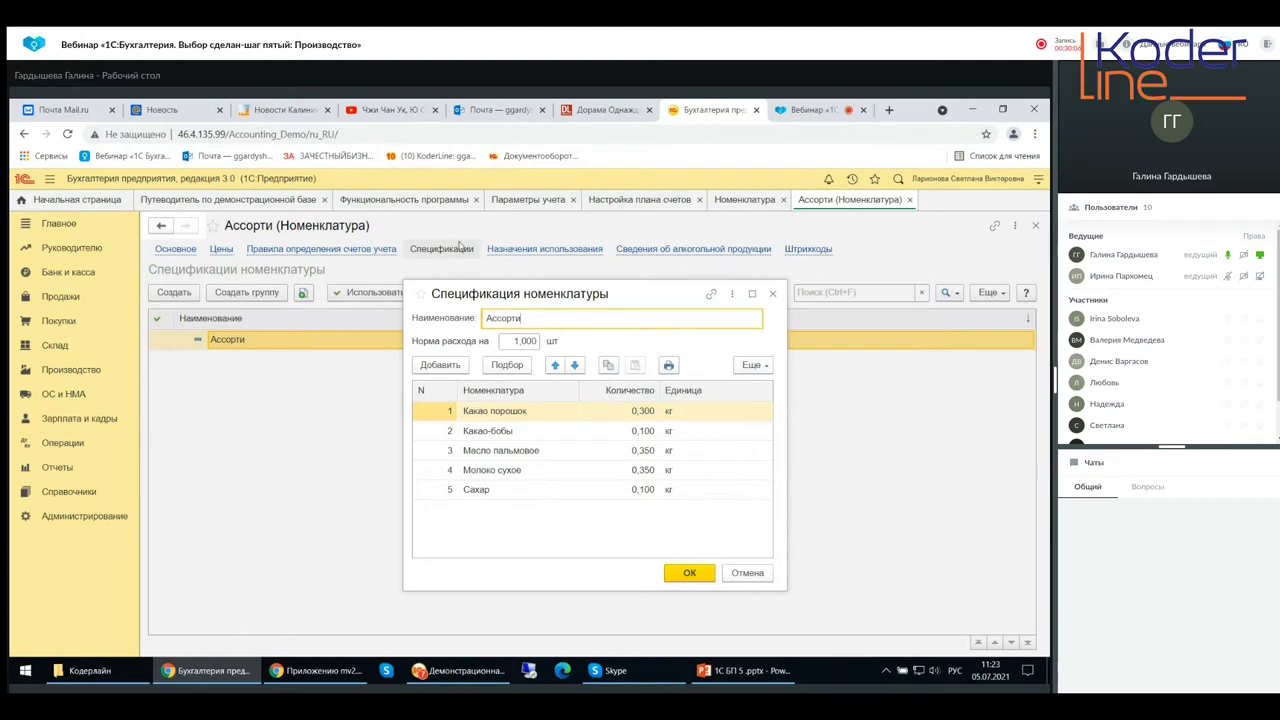
pyautogui.click(775, 297)
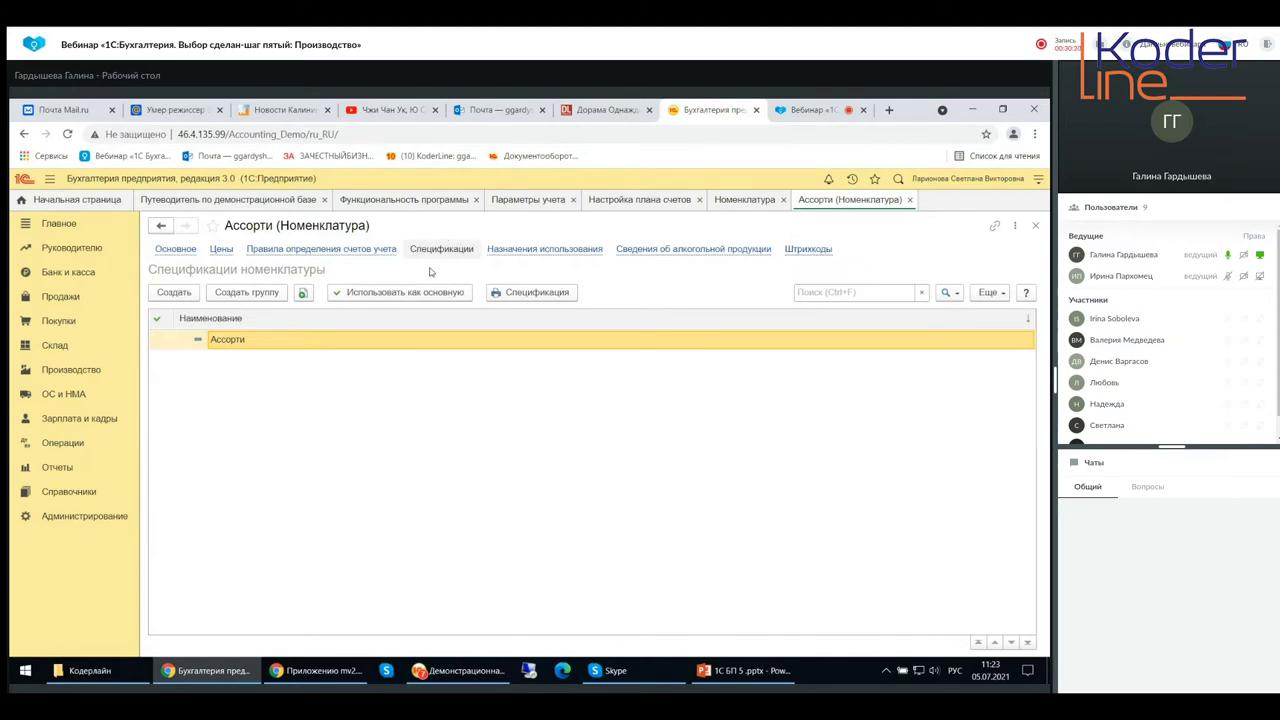
# Step: Review the Назначения использования, Штрихкоды and Правила определения счетов учета pages of the Ассорти card
pyautogui.click(537, 254)
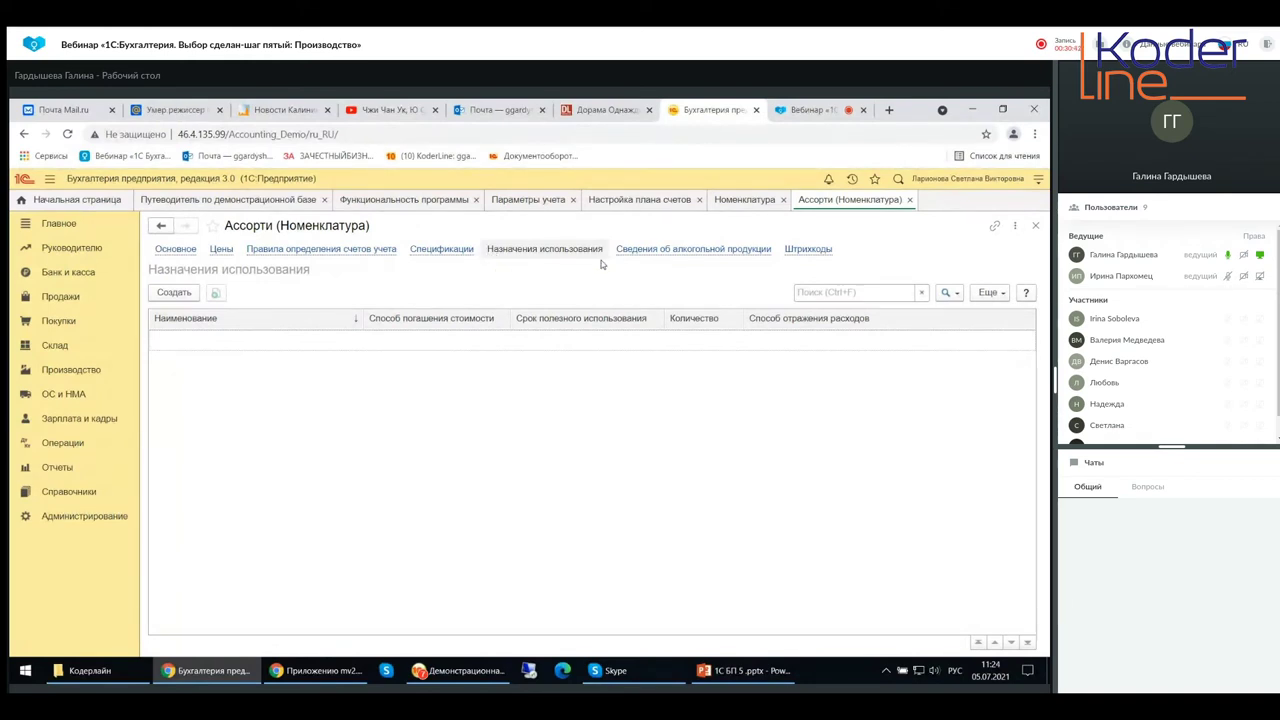
pyautogui.click(638, 259)
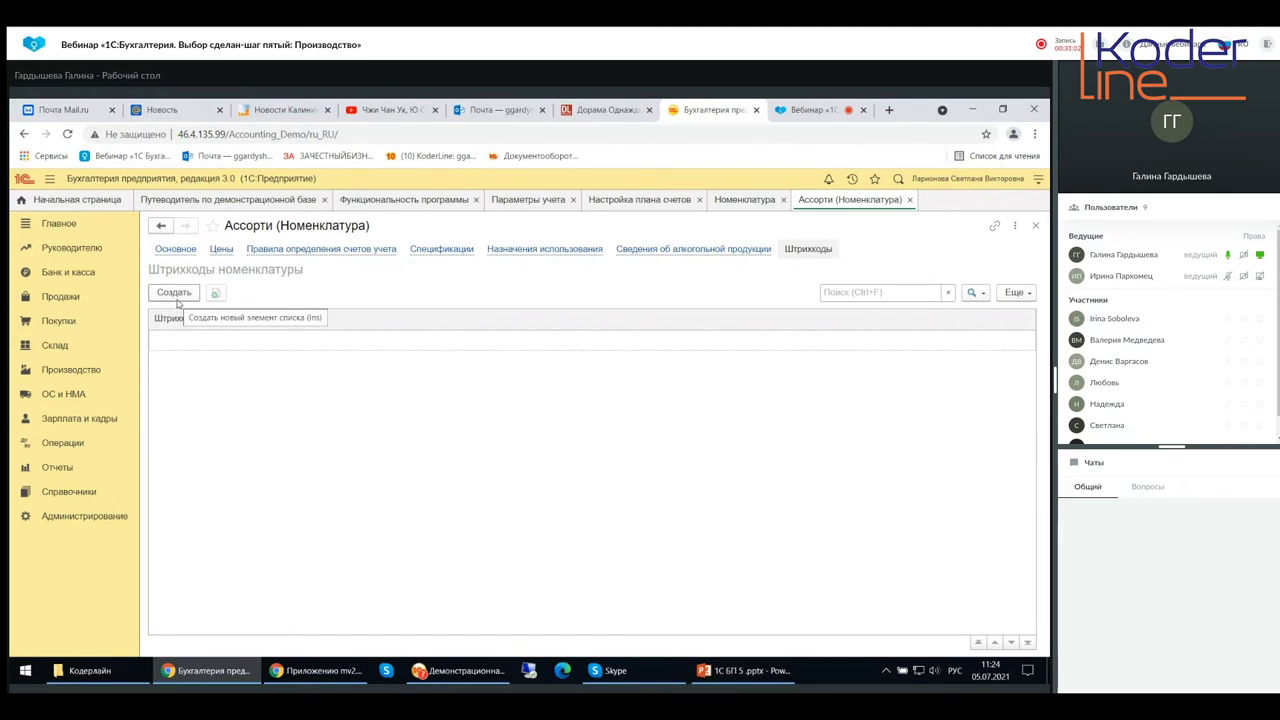
pyautogui.click(277, 251)
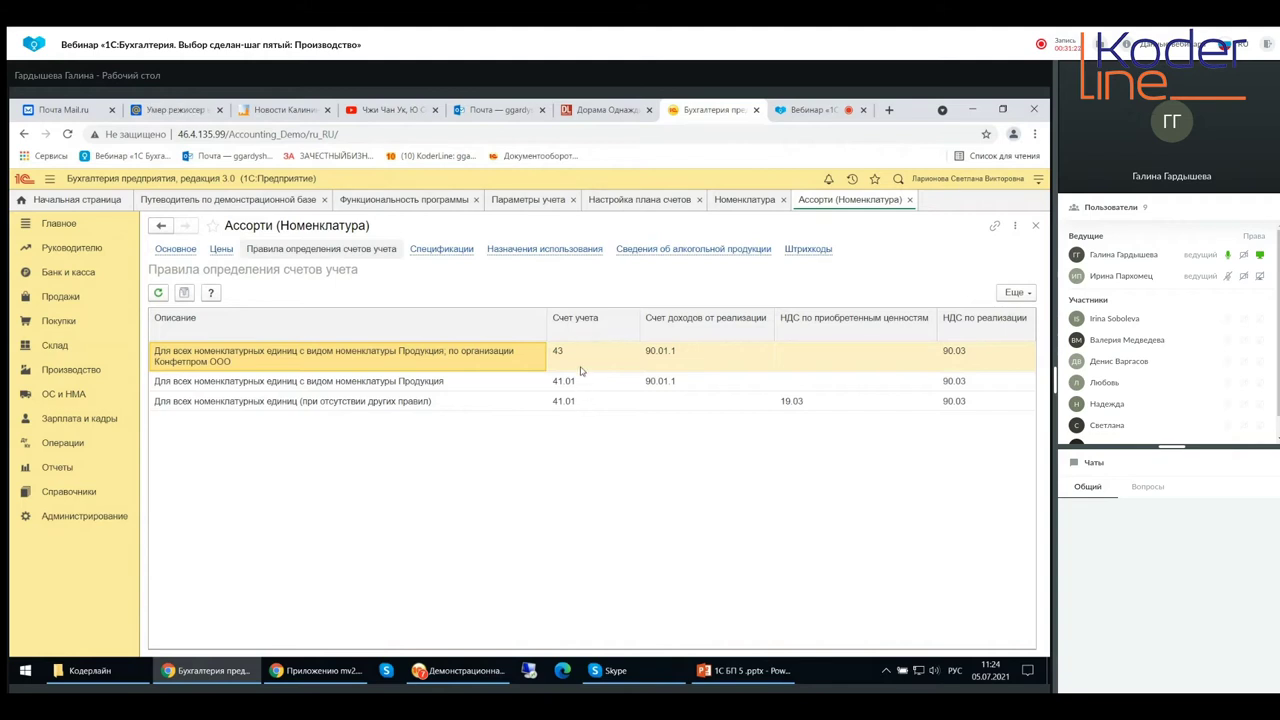
# Step: View the Ассорти prices including the Розничные price, postponing the Internet support login request, and close the product card
pyautogui.click(220, 249)
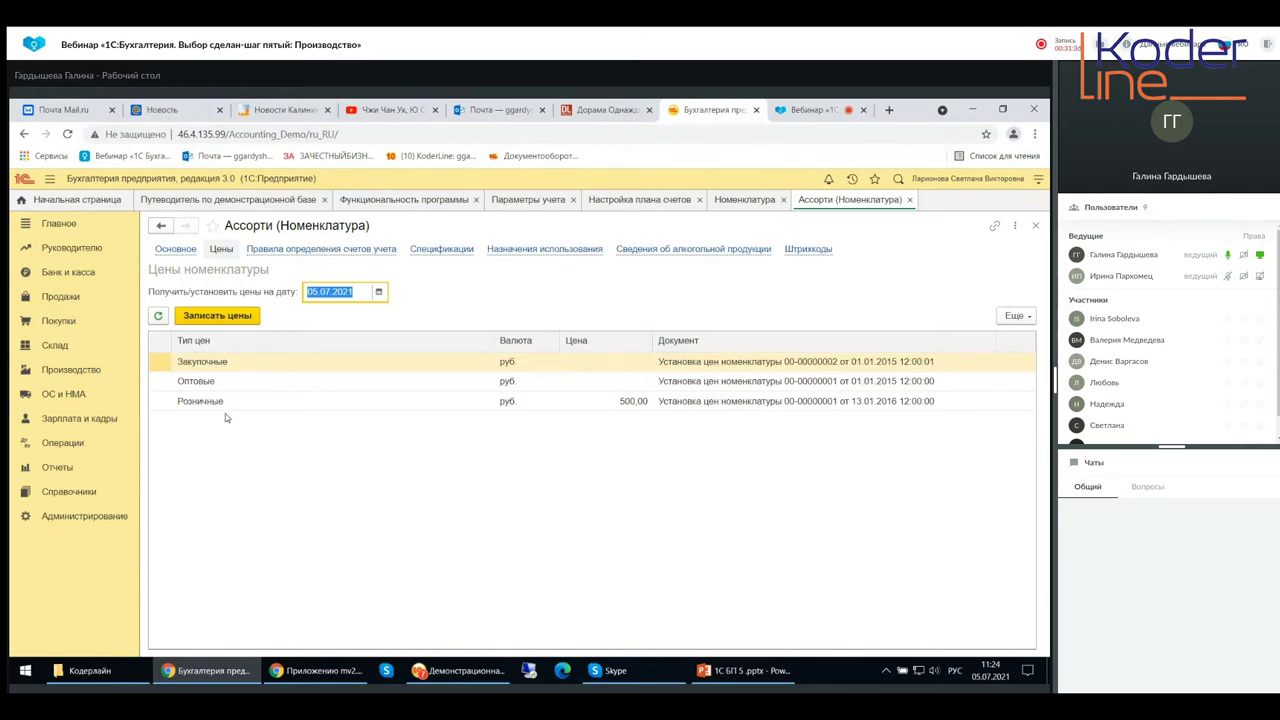
pyautogui.click(628, 402)
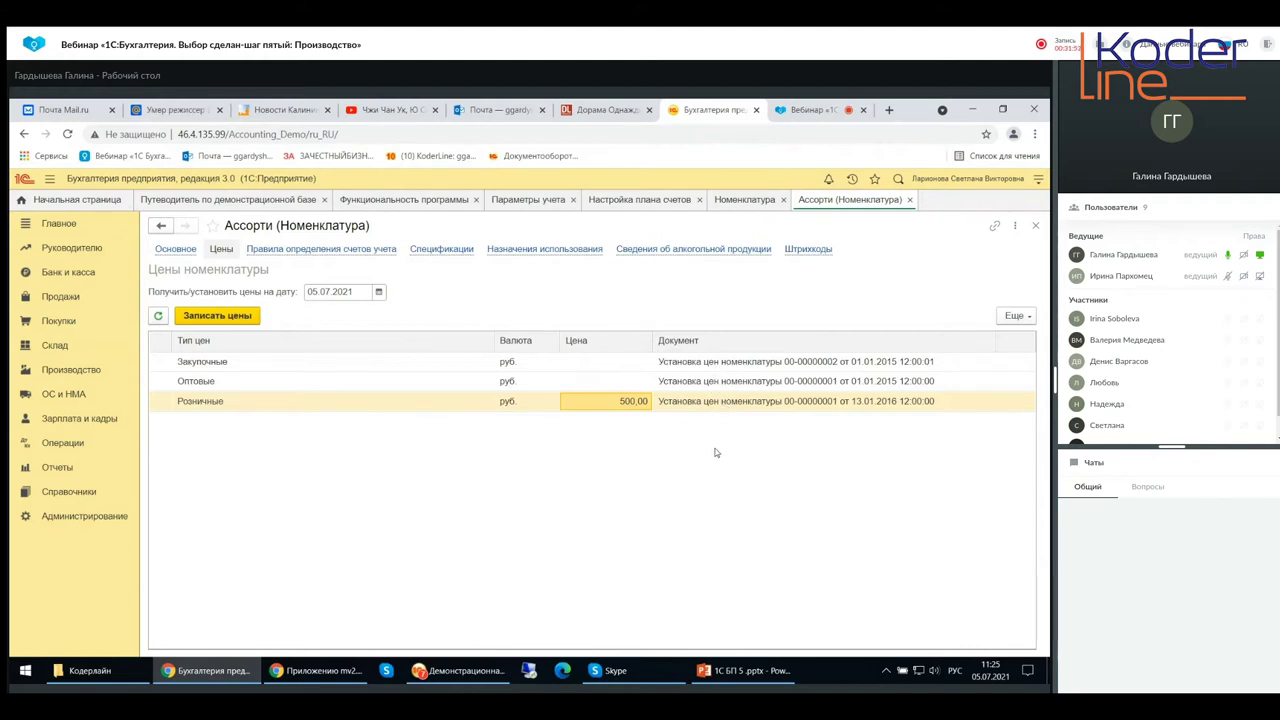
pyautogui.click(449, 251)
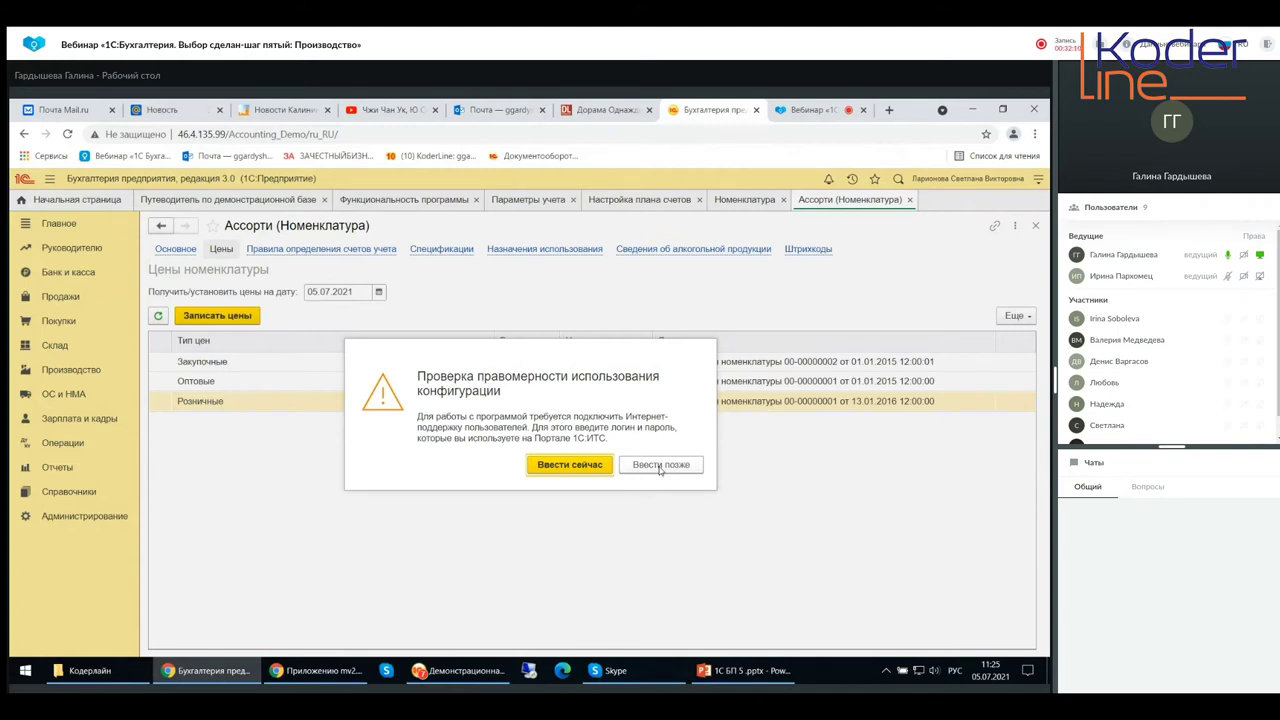
pyautogui.click(660, 466)
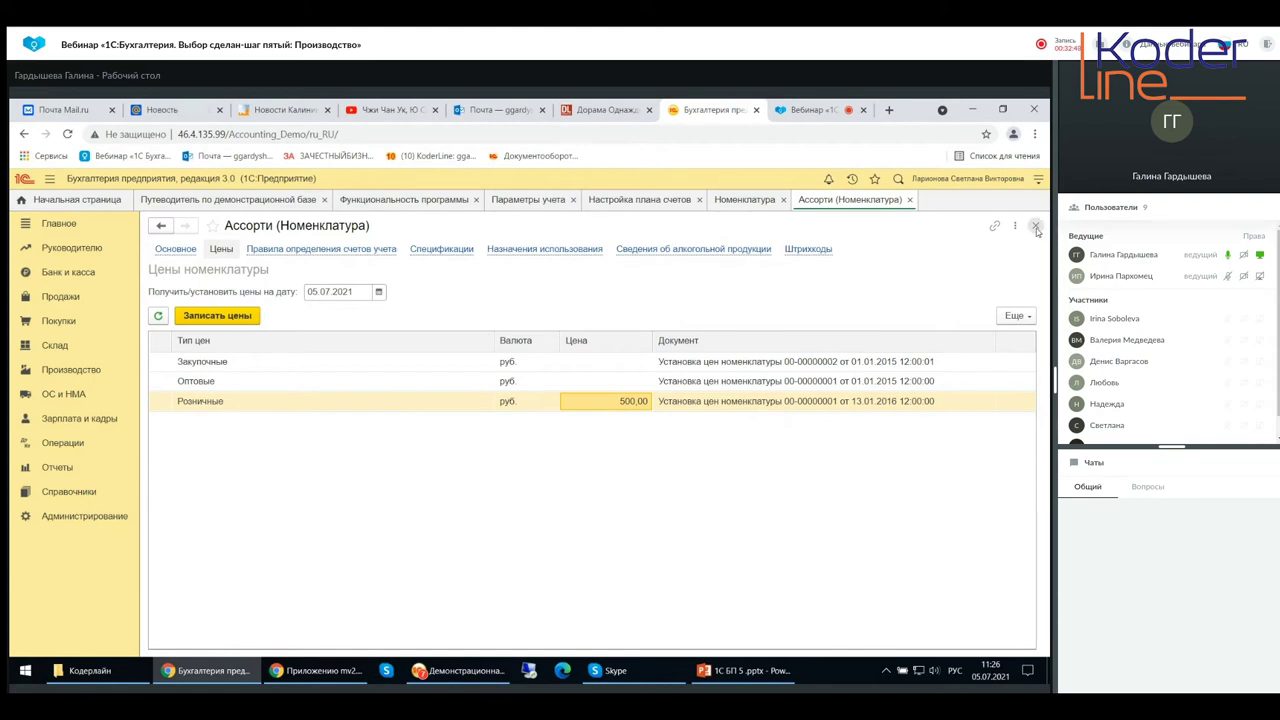
pyautogui.click(1036, 228)
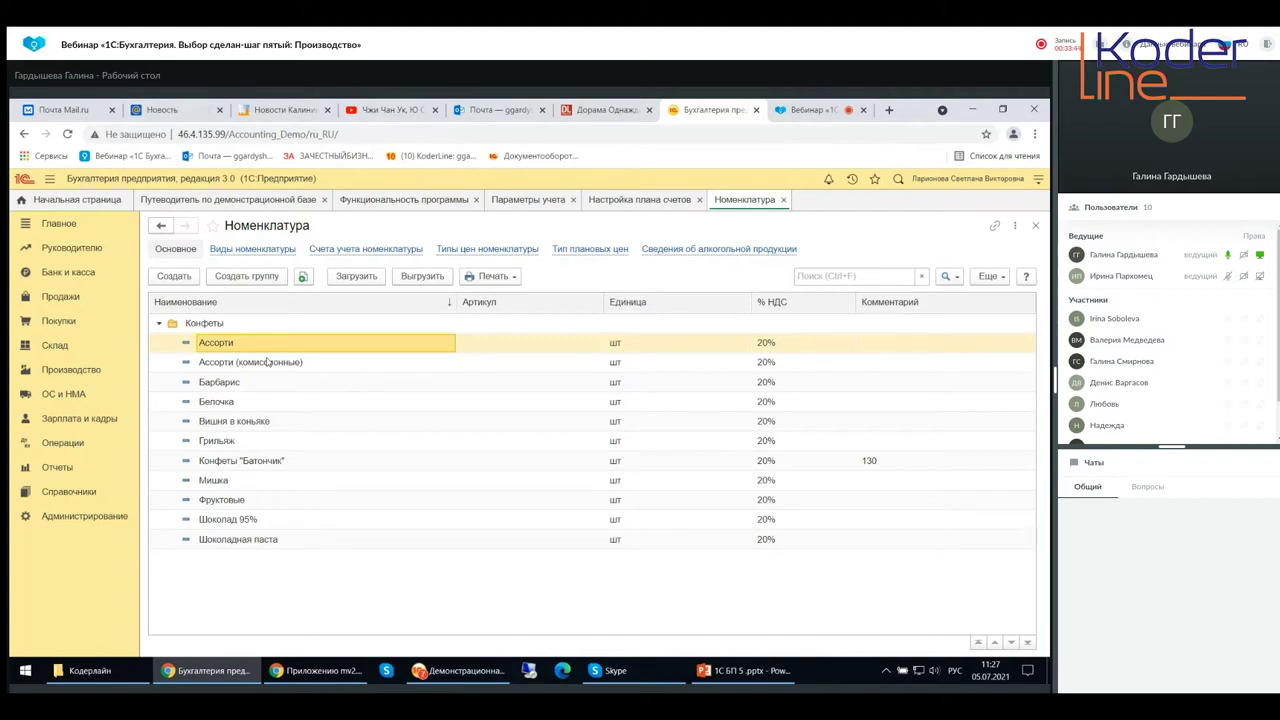
# Step: Open the Требования-накладные document list from the Производство section
pyautogui.click(68, 369)
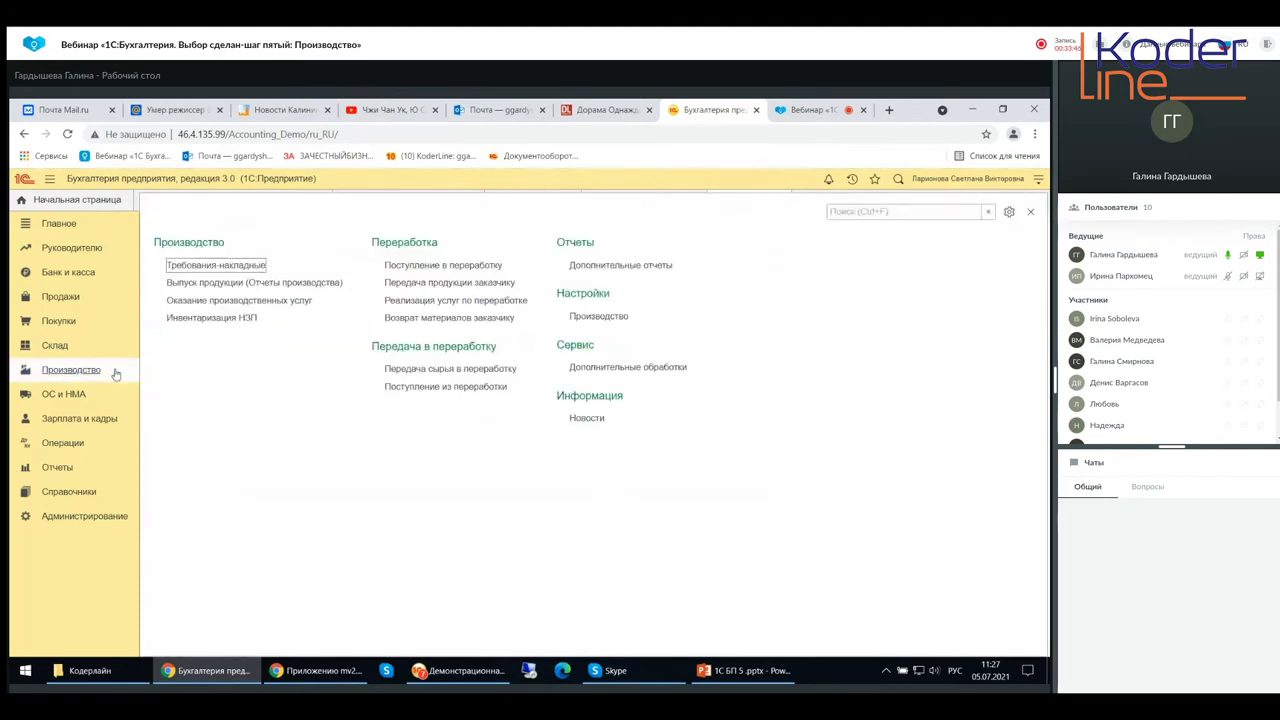
pyautogui.click(201, 268)
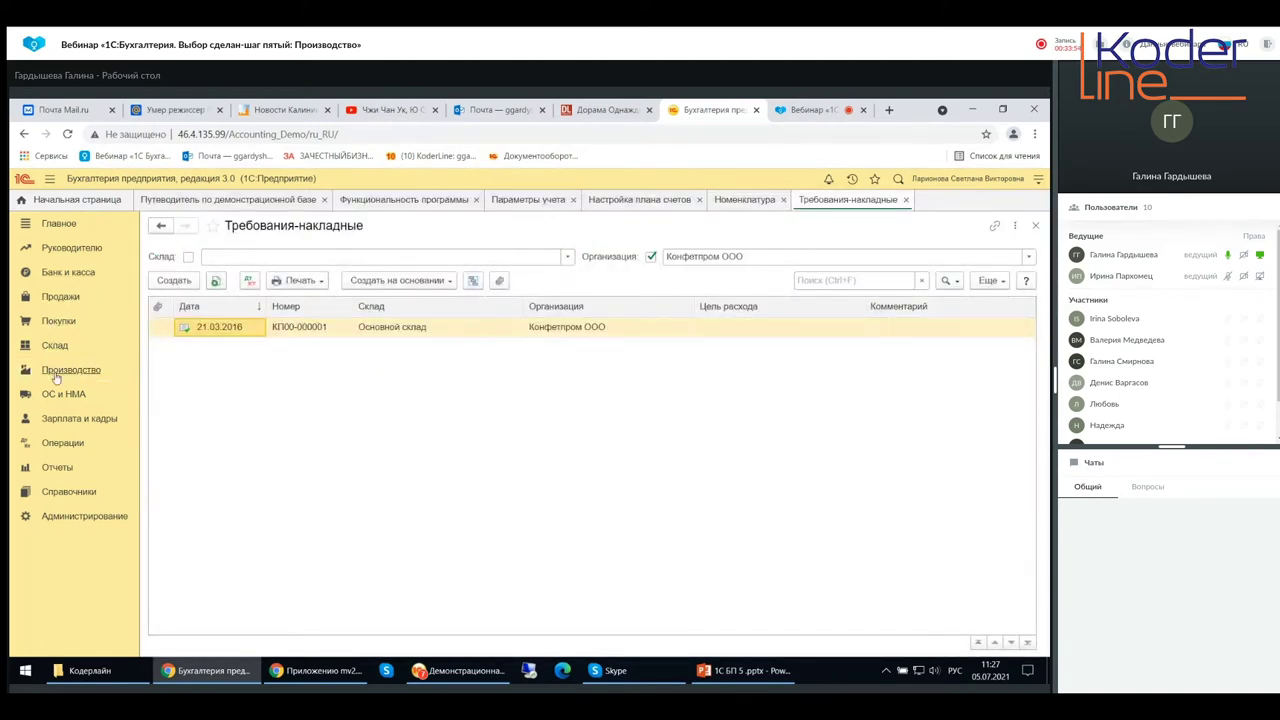
pyautogui.click(60, 370)
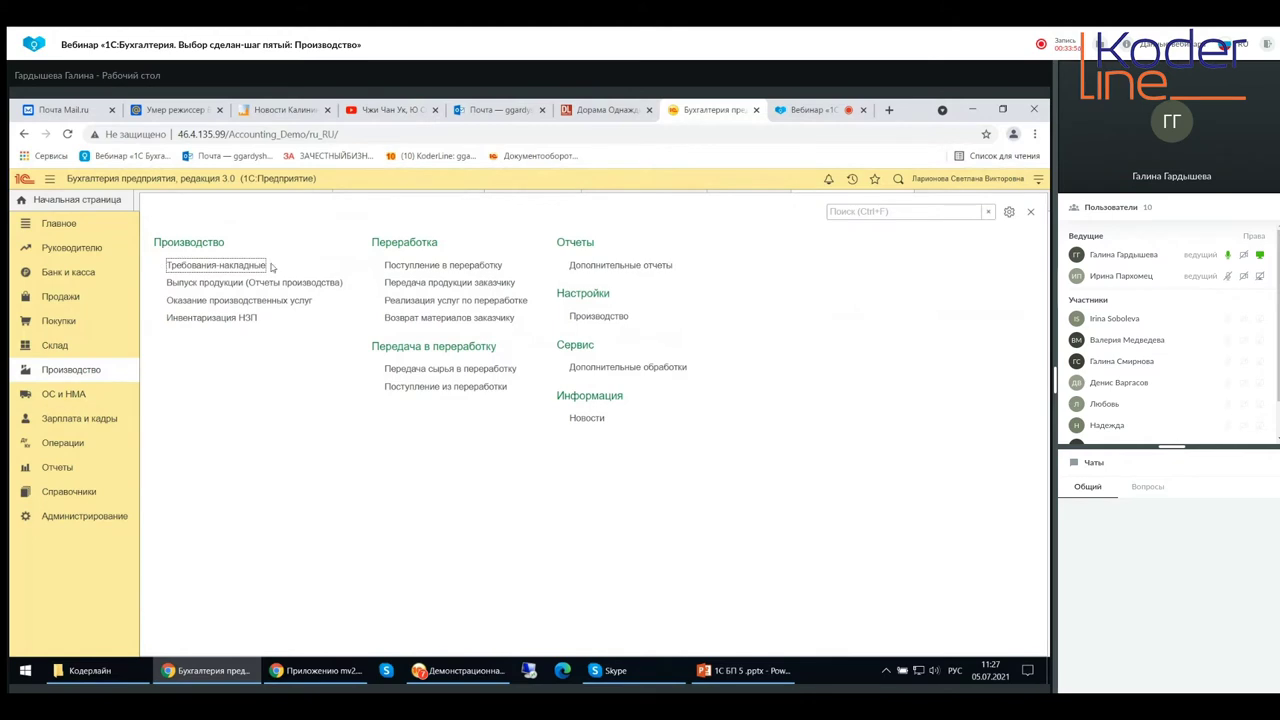
pyautogui.click(1030, 212)
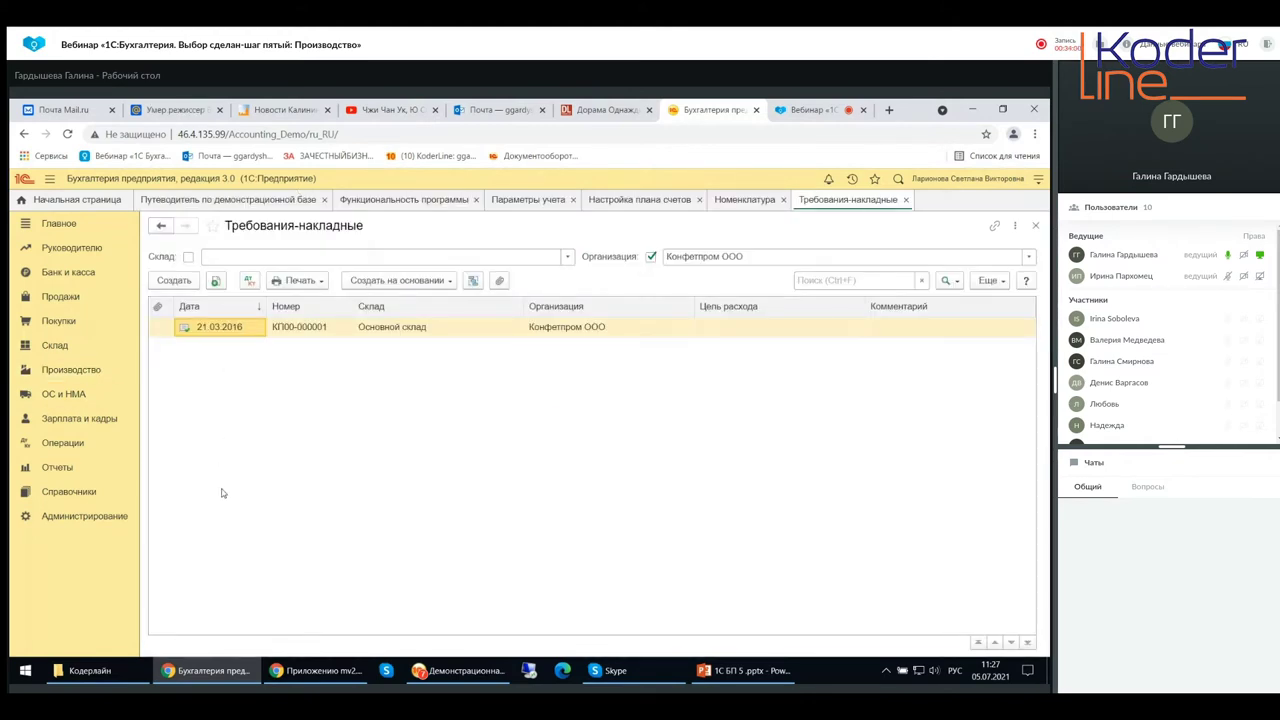
pyautogui.click(565, 258)
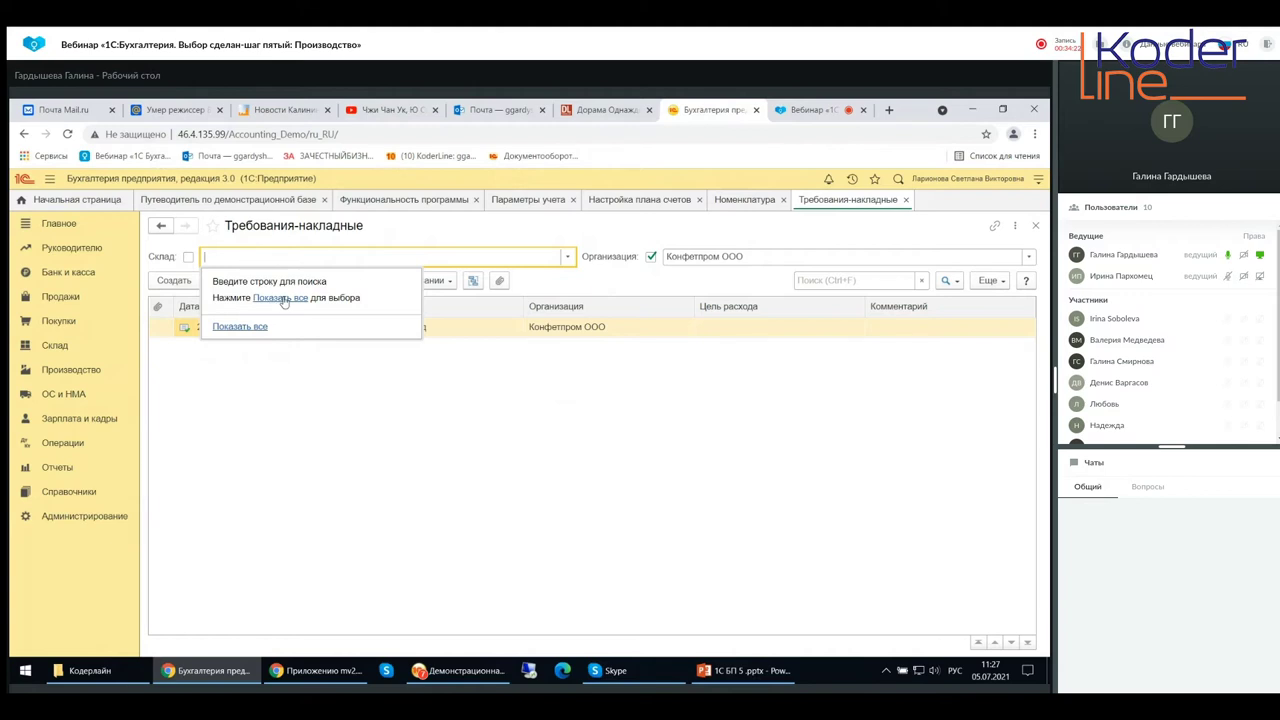
pyautogui.click(568, 257)
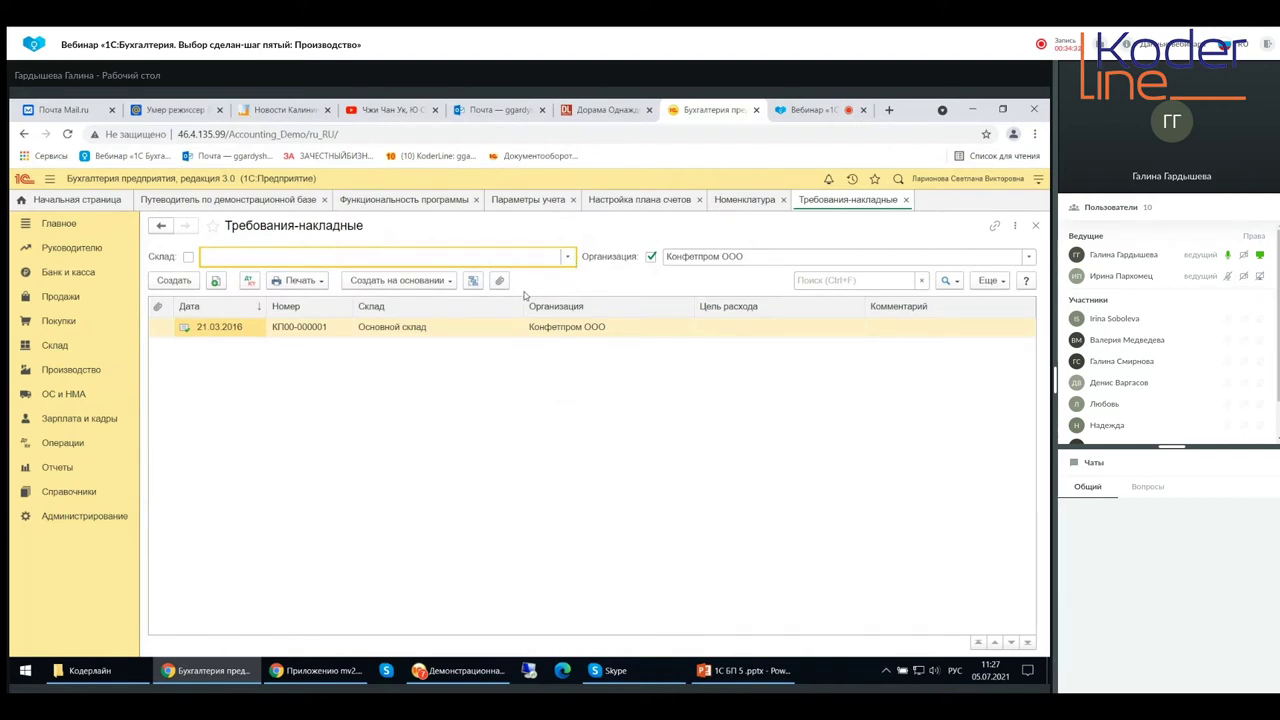
pyautogui.press('super+e')
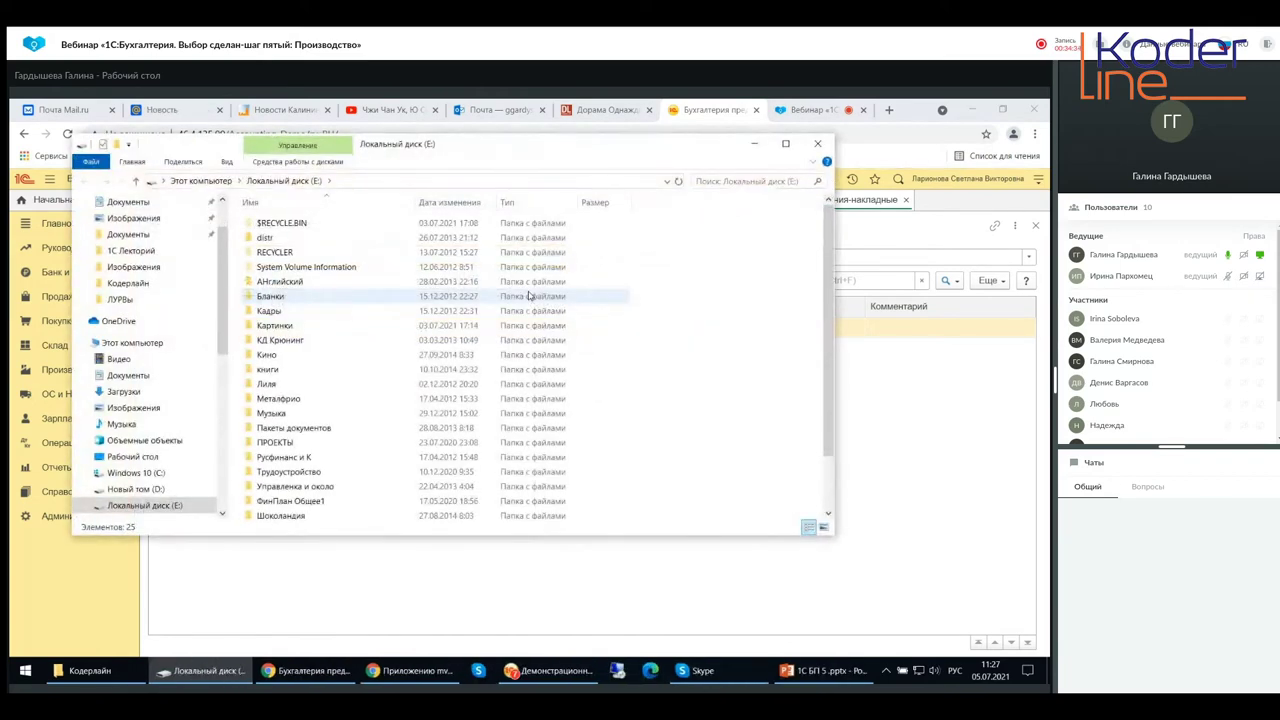
pyautogui.click(817, 143)
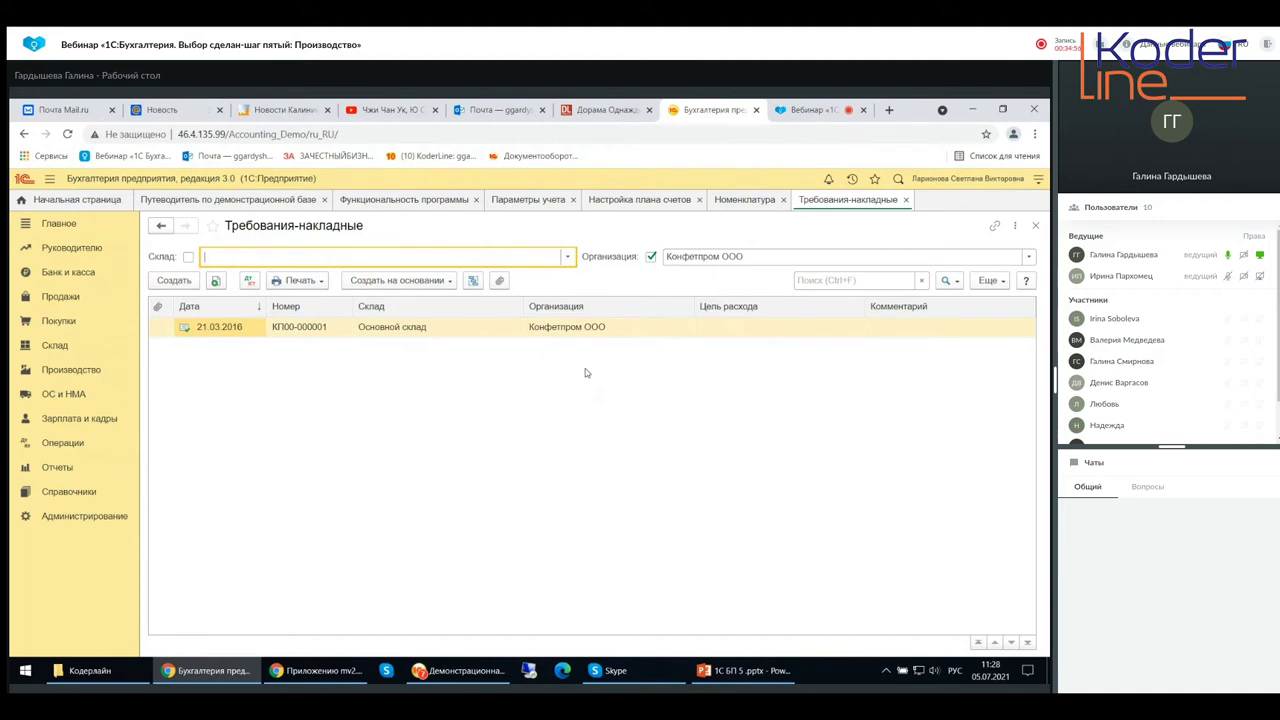
# Step: Filter the Требования-накладные list by warehouse, choosing Склад as the data type and Основной склад as the value
pyautogui.click(187, 257)
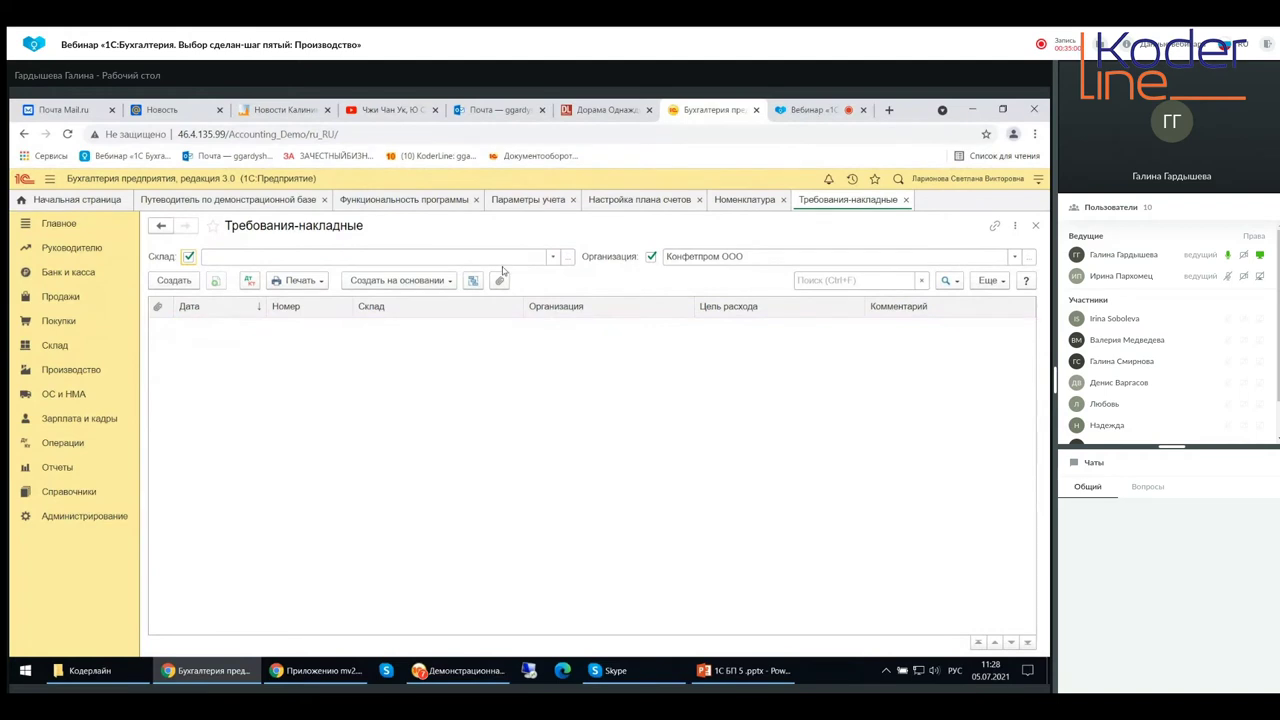
pyautogui.click(550, 258)
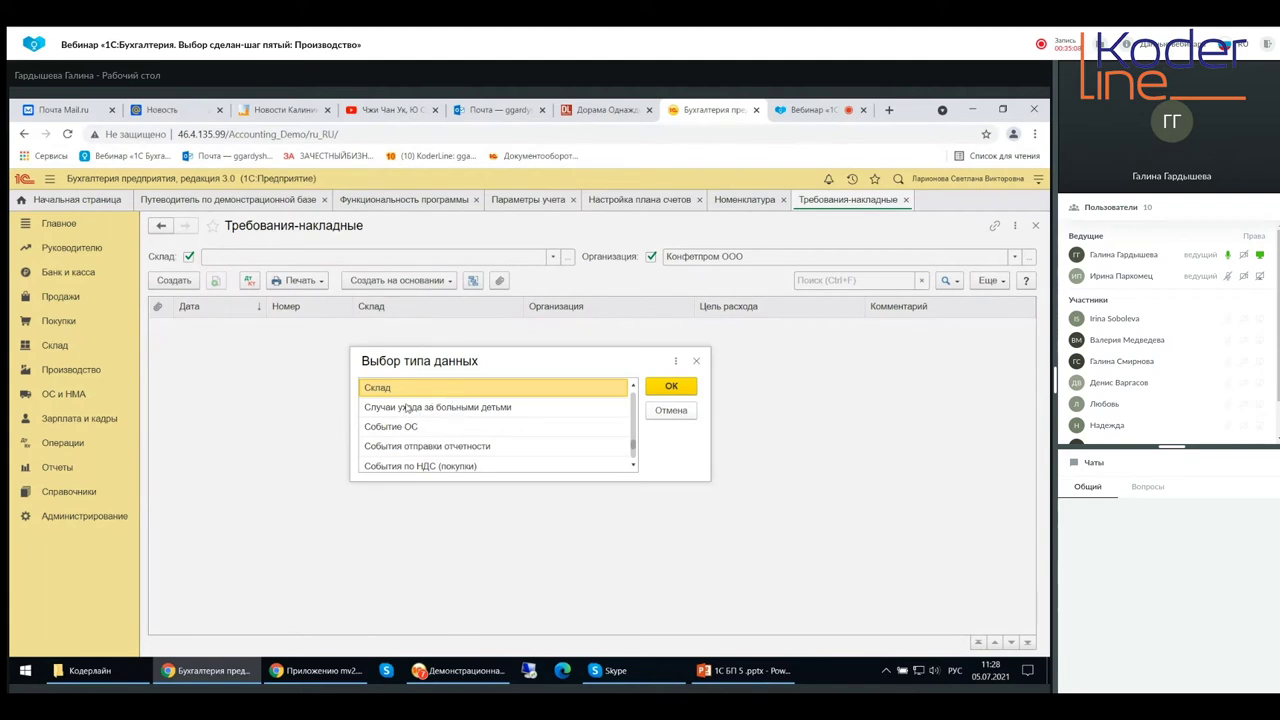
pyautogui.scroll(-1, 405, 418)
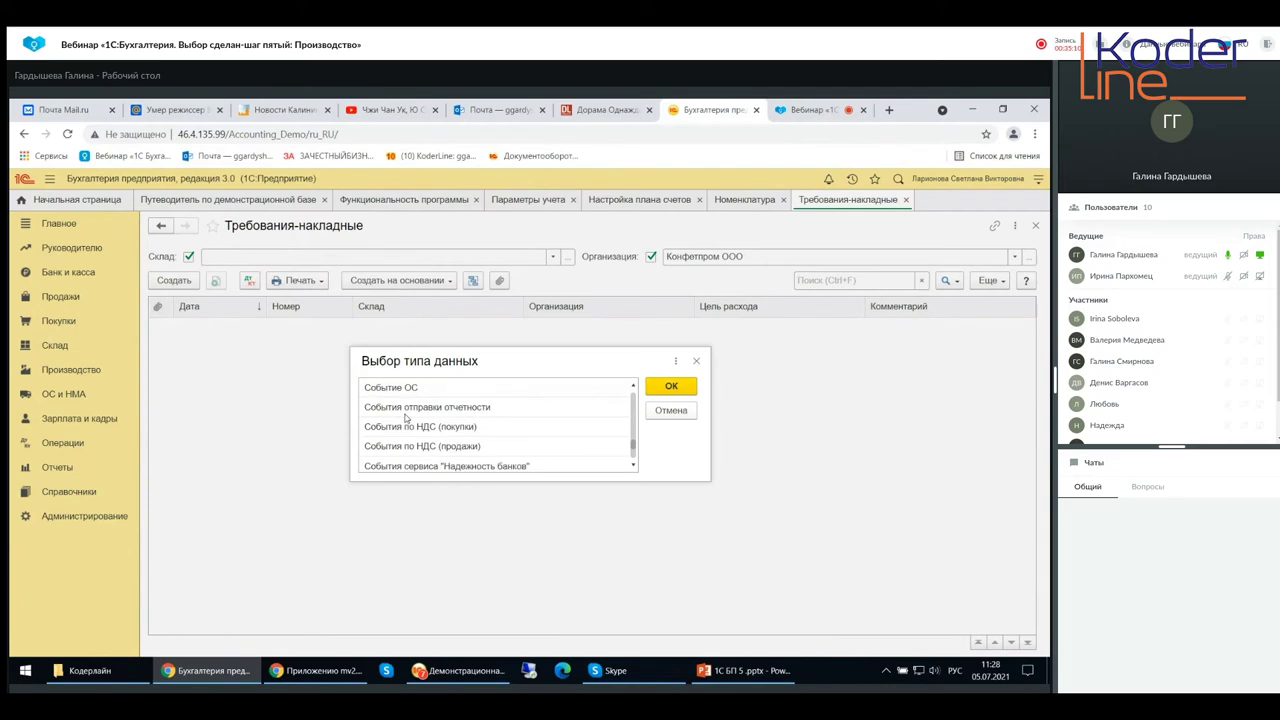
pyautogui.scroll(2, 407, 418)
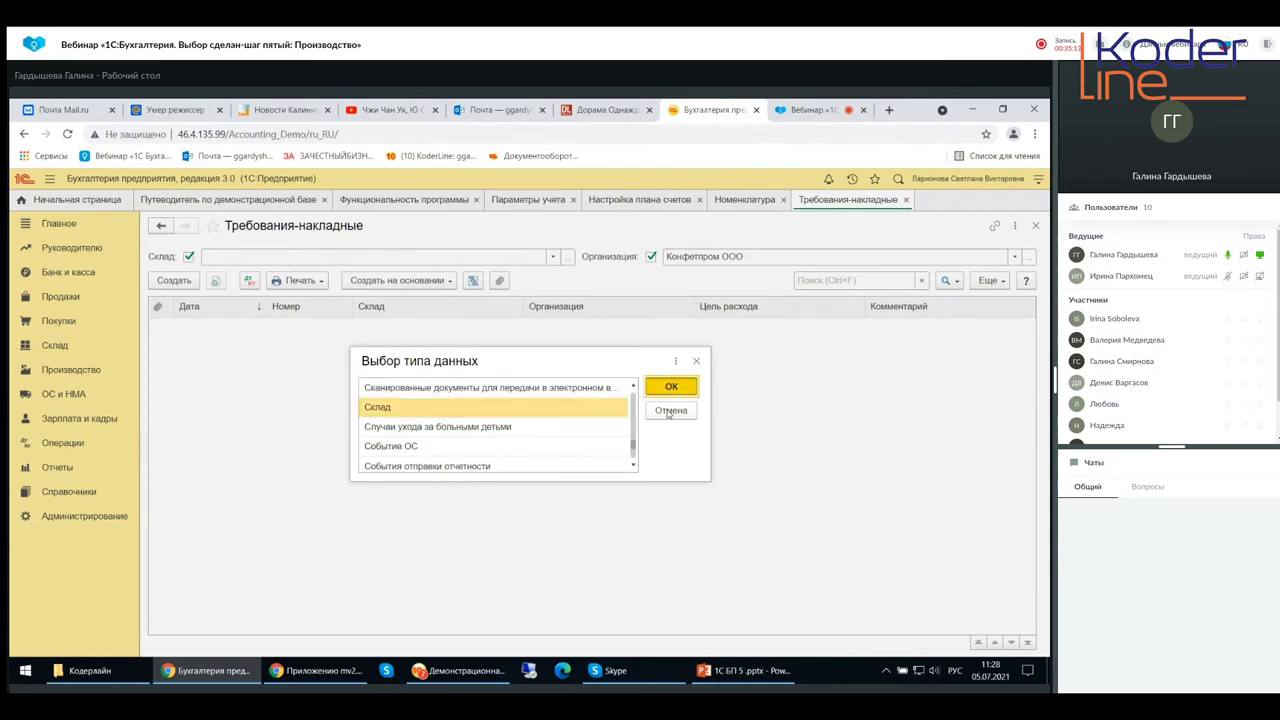
pyautogui.click(671, 393)
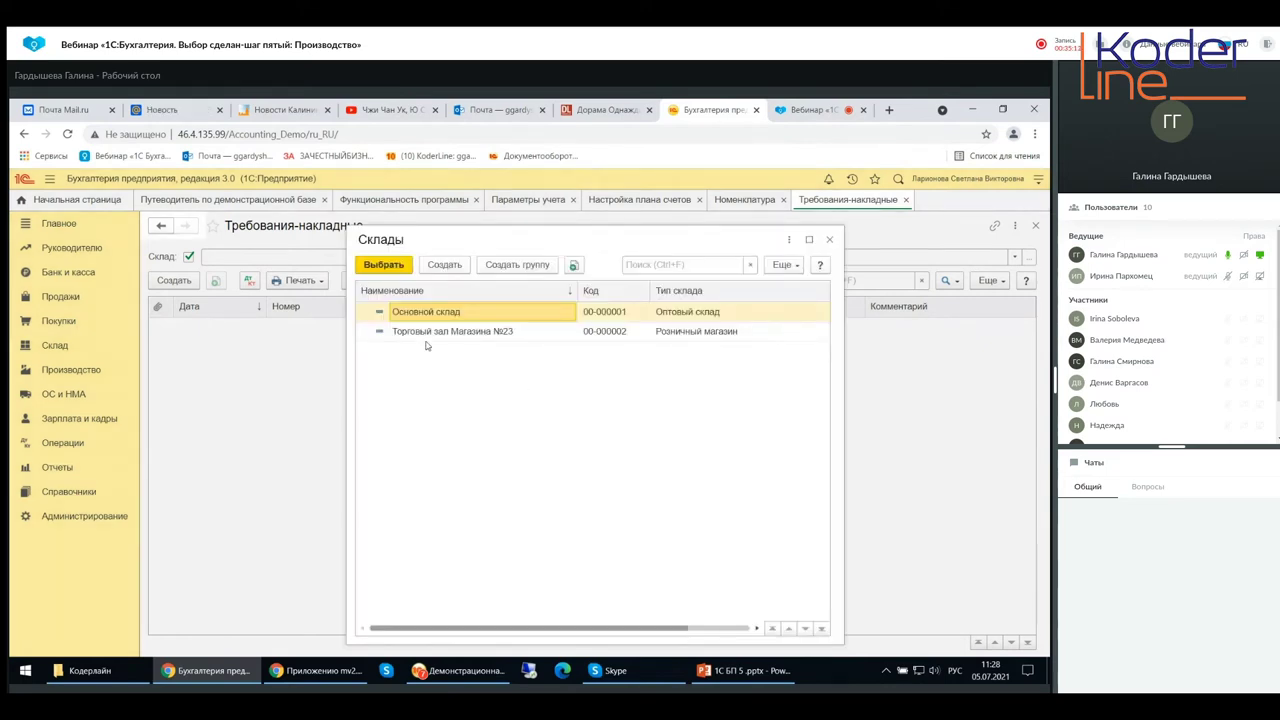
pyautogui.click(384, 265)
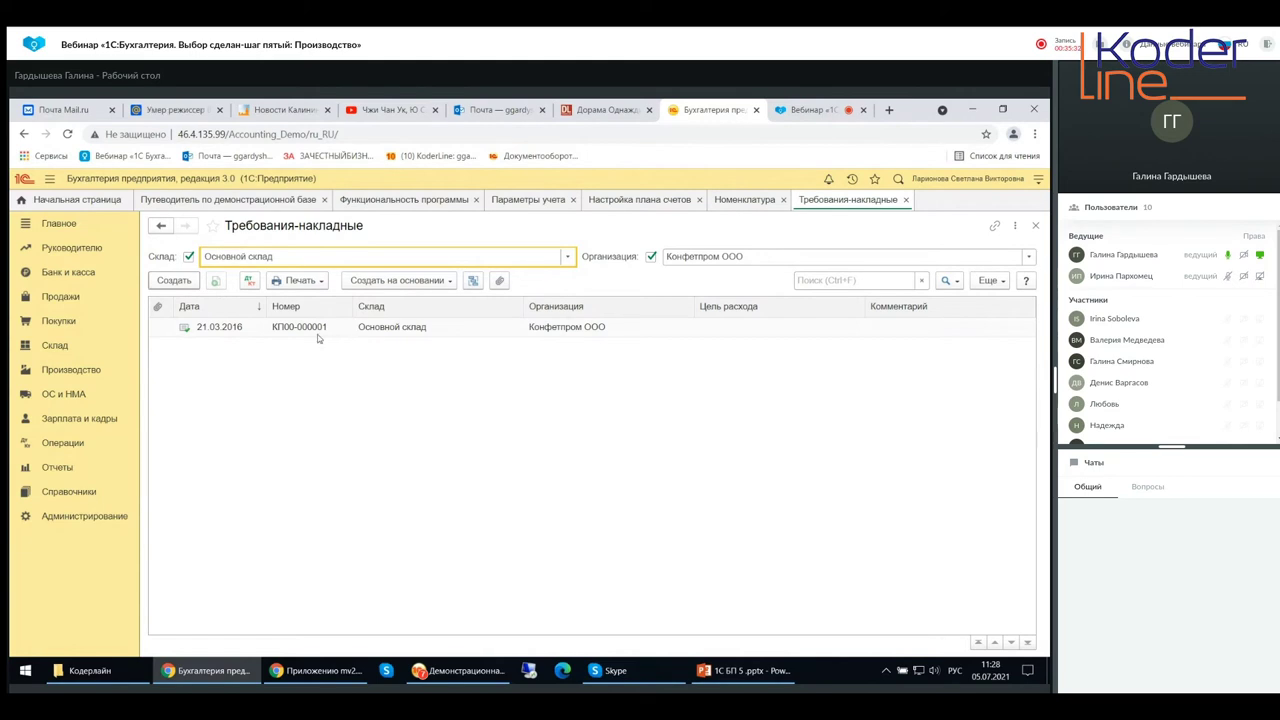
# Step: Start a new Требование-накладная, view the Цели расхода материалов list and its creation form, and close both without choosing a purpose
pyautogui.click(192, 285)
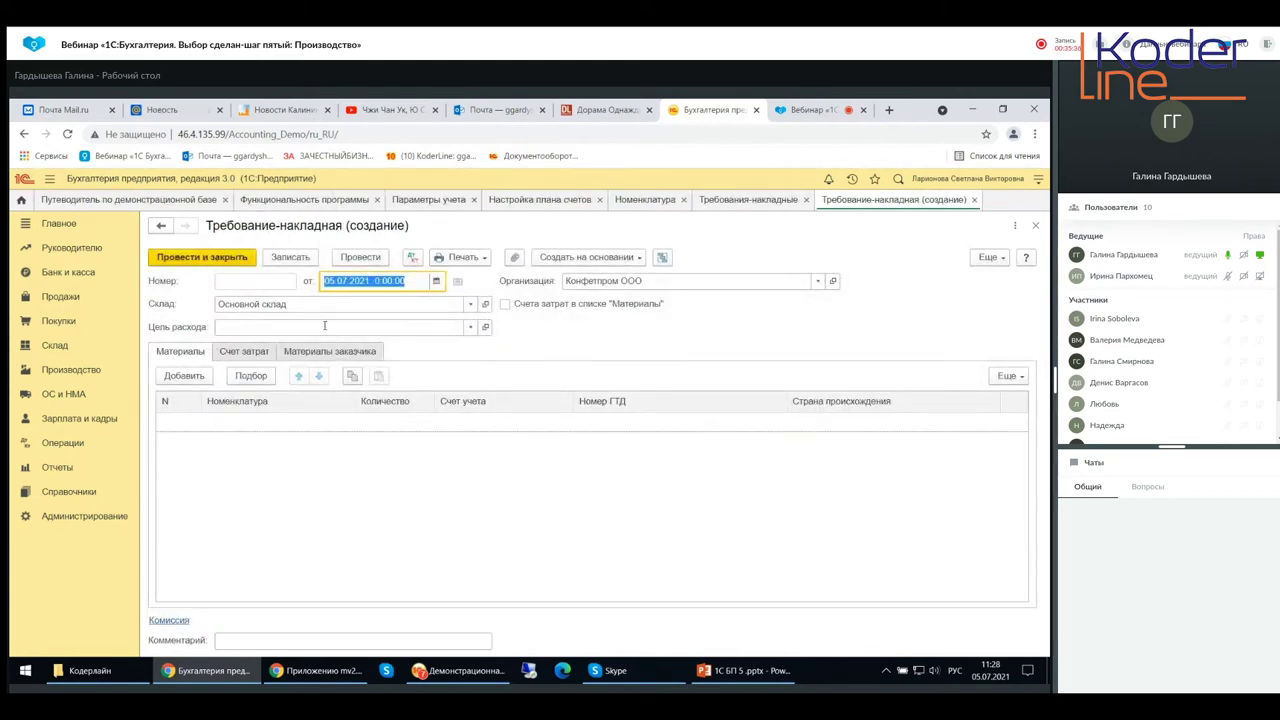
pyautogui.click(470, 327)
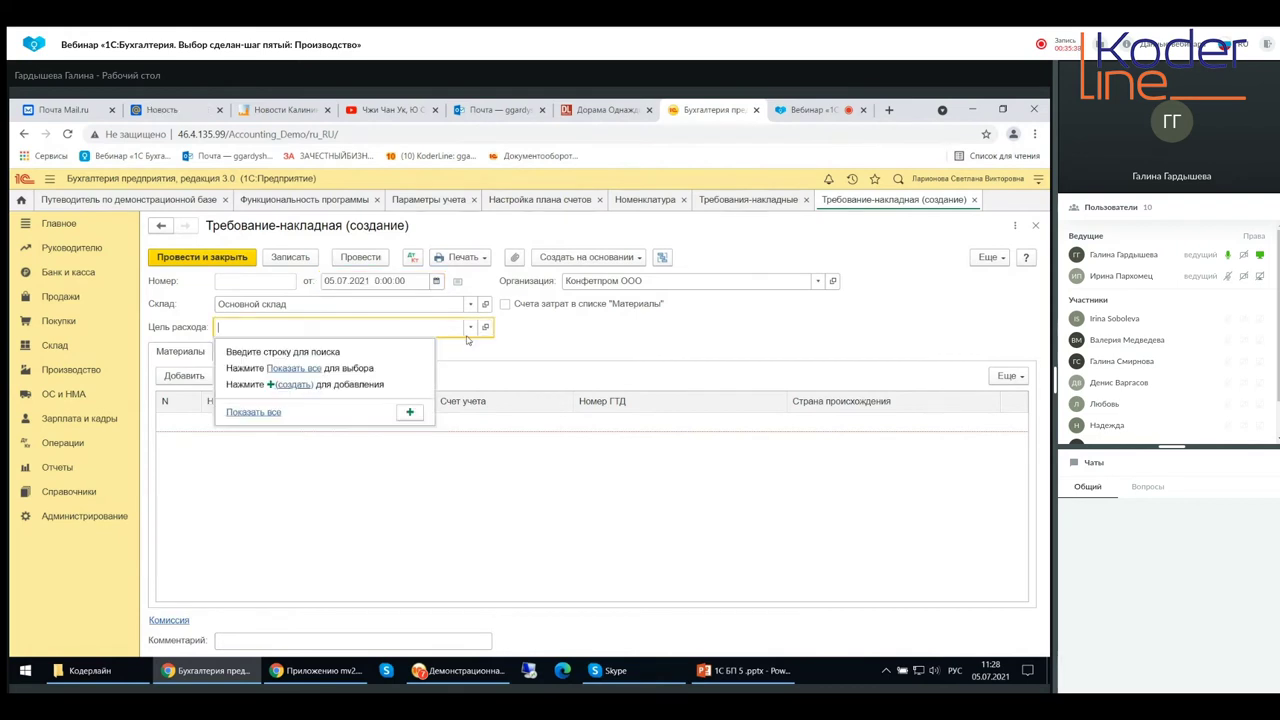
pyautogui.click(300, 369)
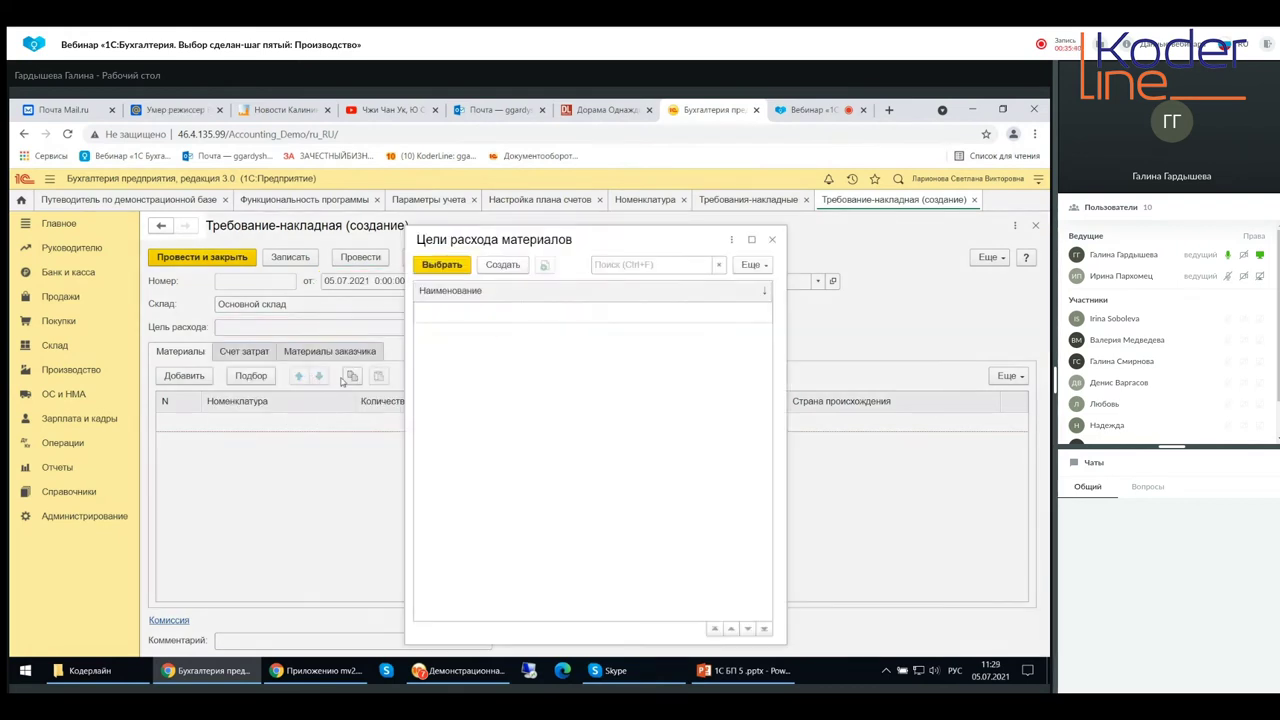
pyautogui.click(502, 264)
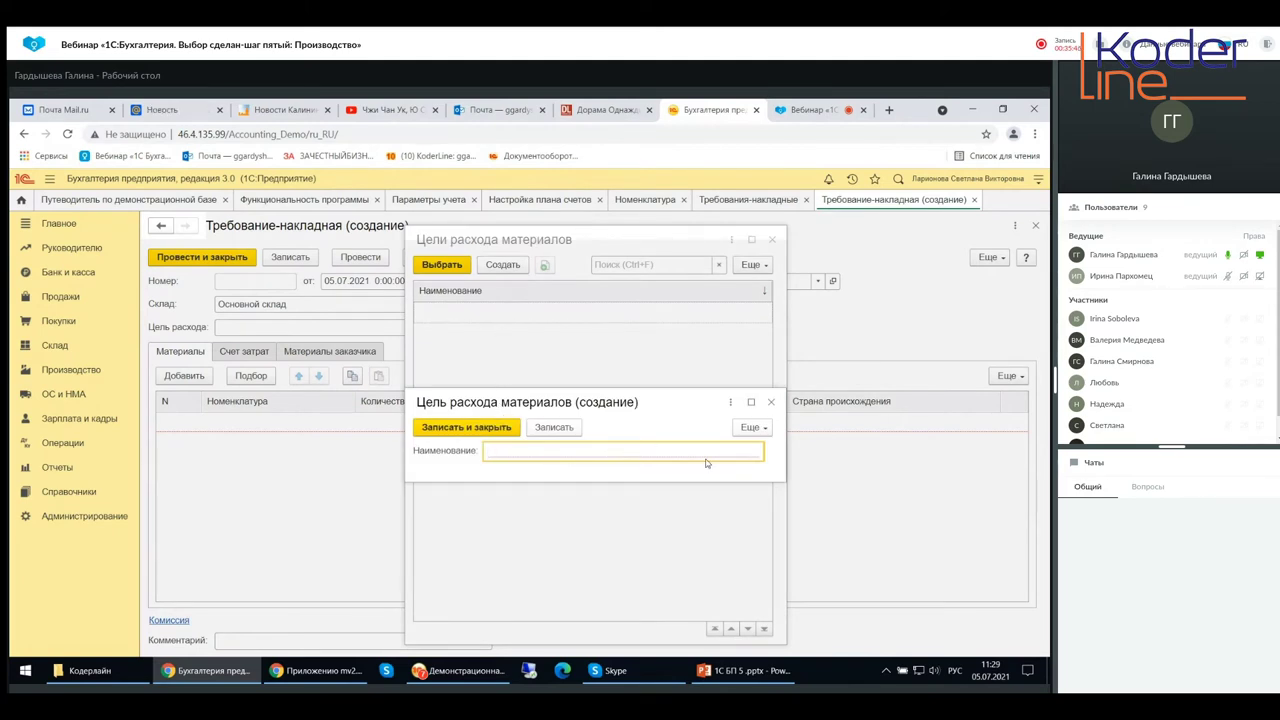
pyautogui.click(771, 402)
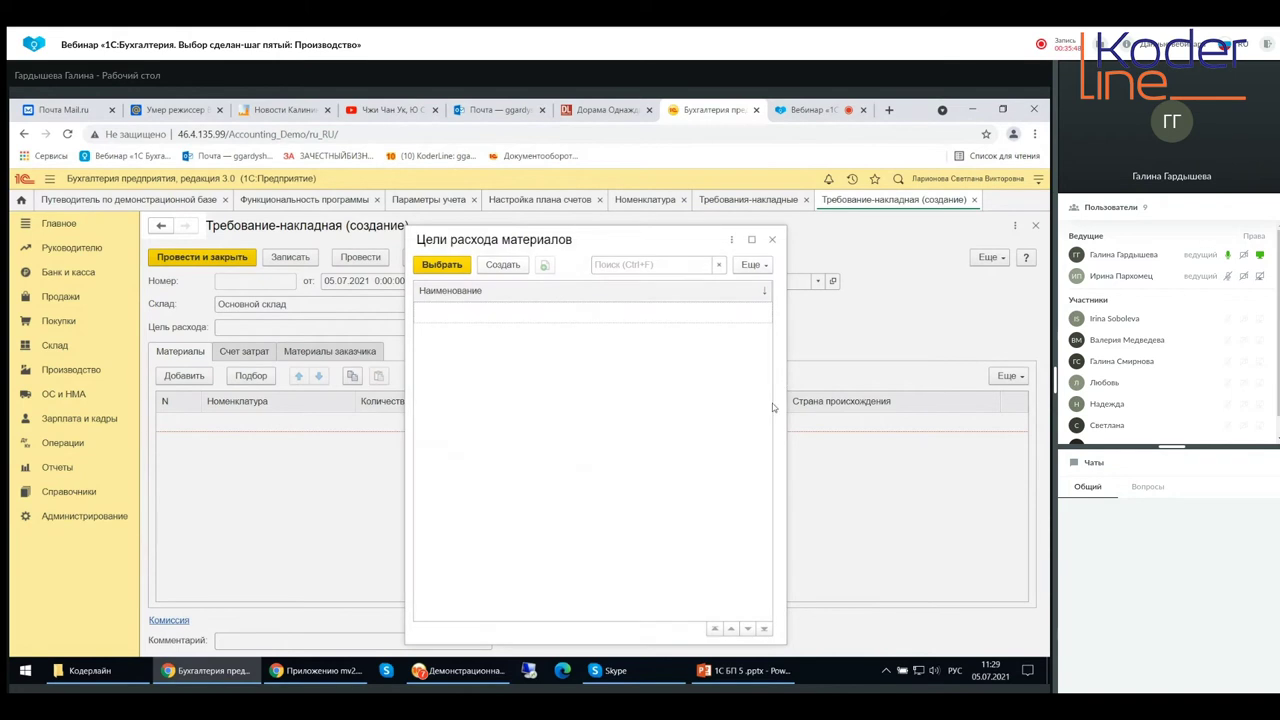
pyautogui.click(771, 239)
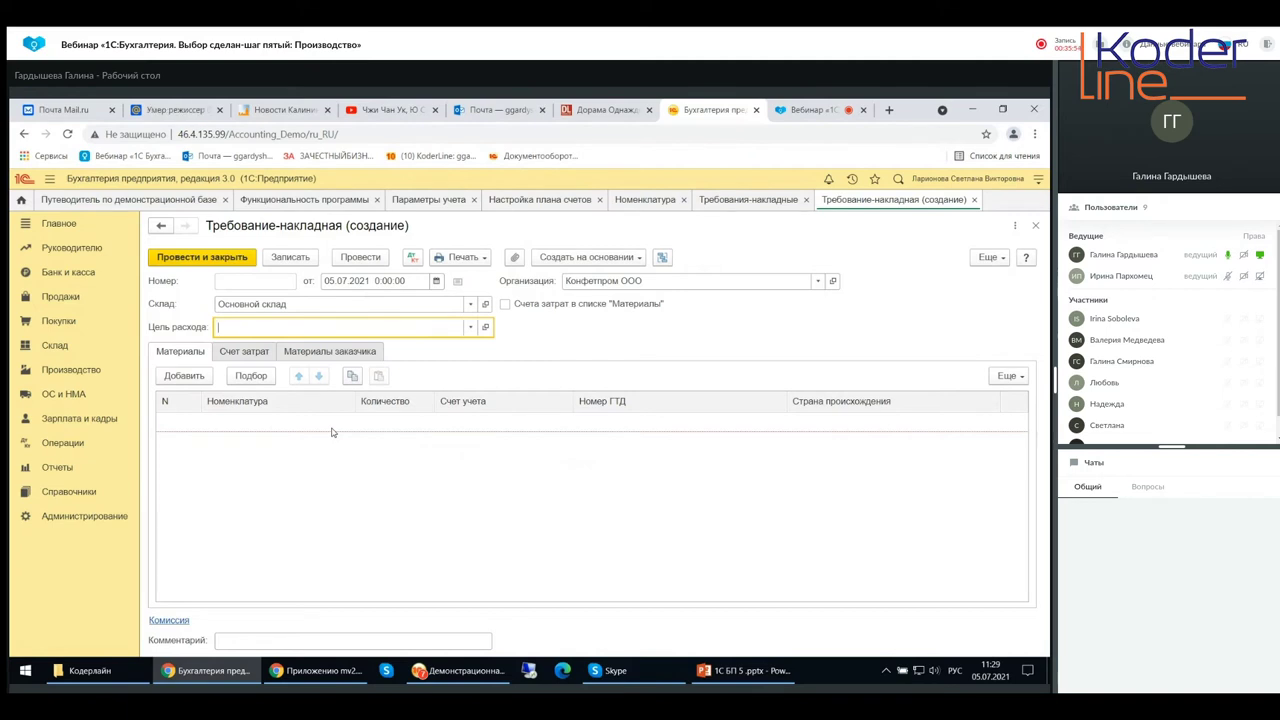
# Step: Add an empty row to the Материалы table and close the new Требование-накладная without saving
pyautogui.click(184, 376)
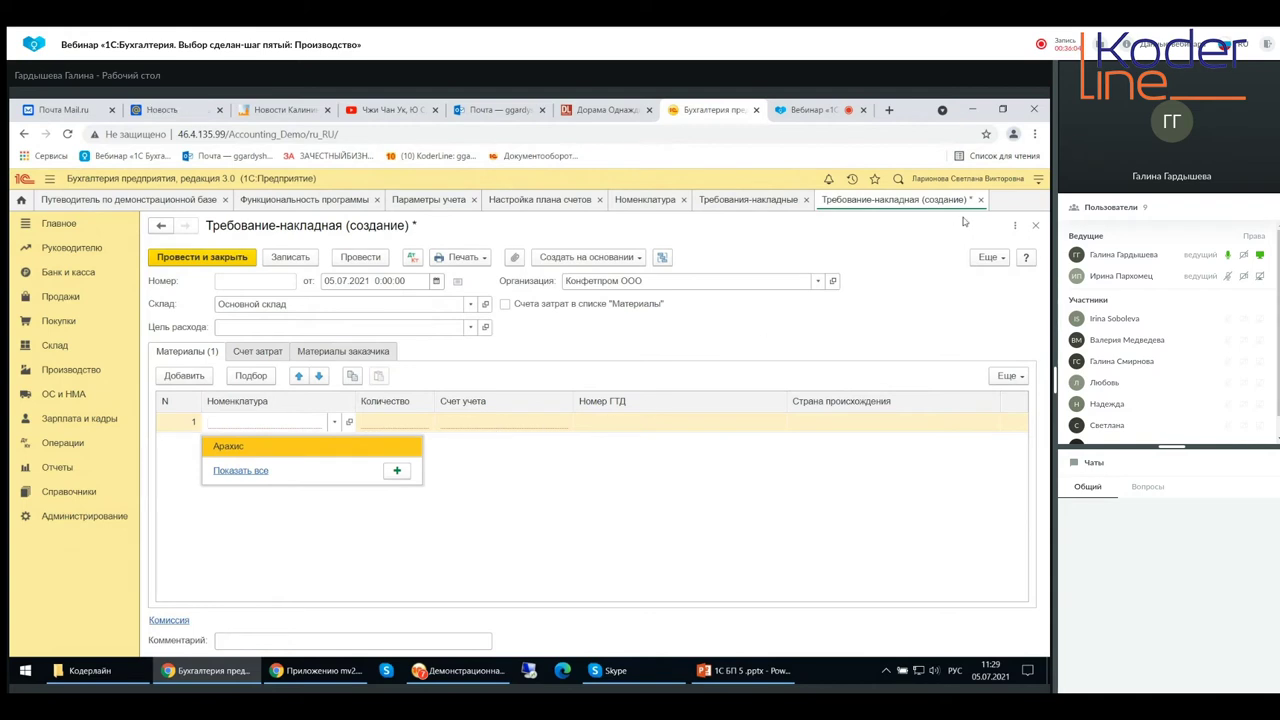
pyautogui.press('Escape')
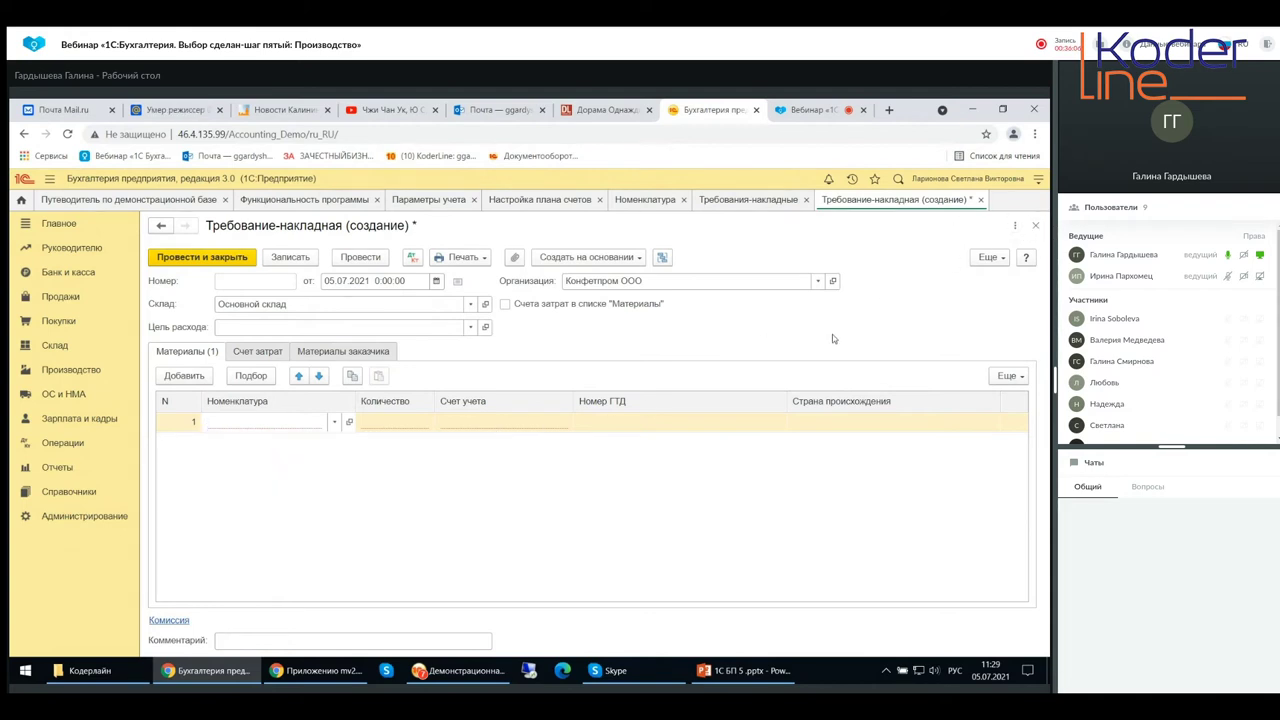
pyautogui.click(1036, 226)
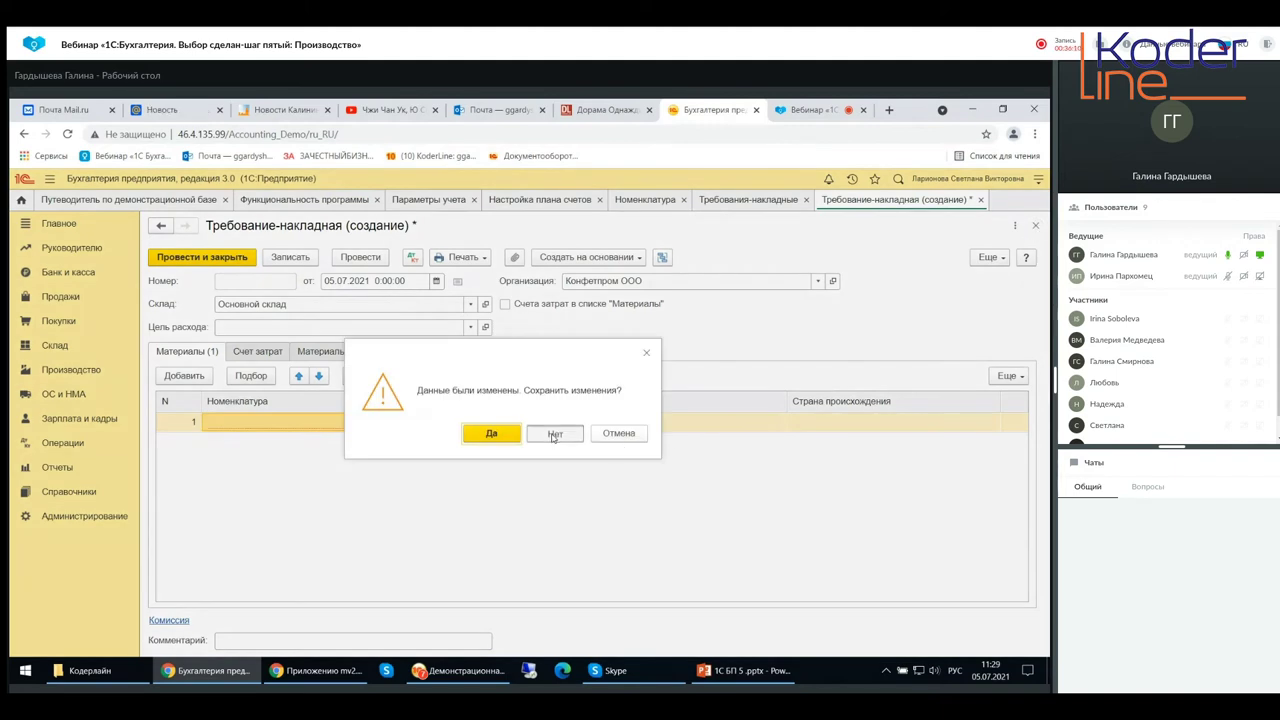
pyautogui.click(556, 434)
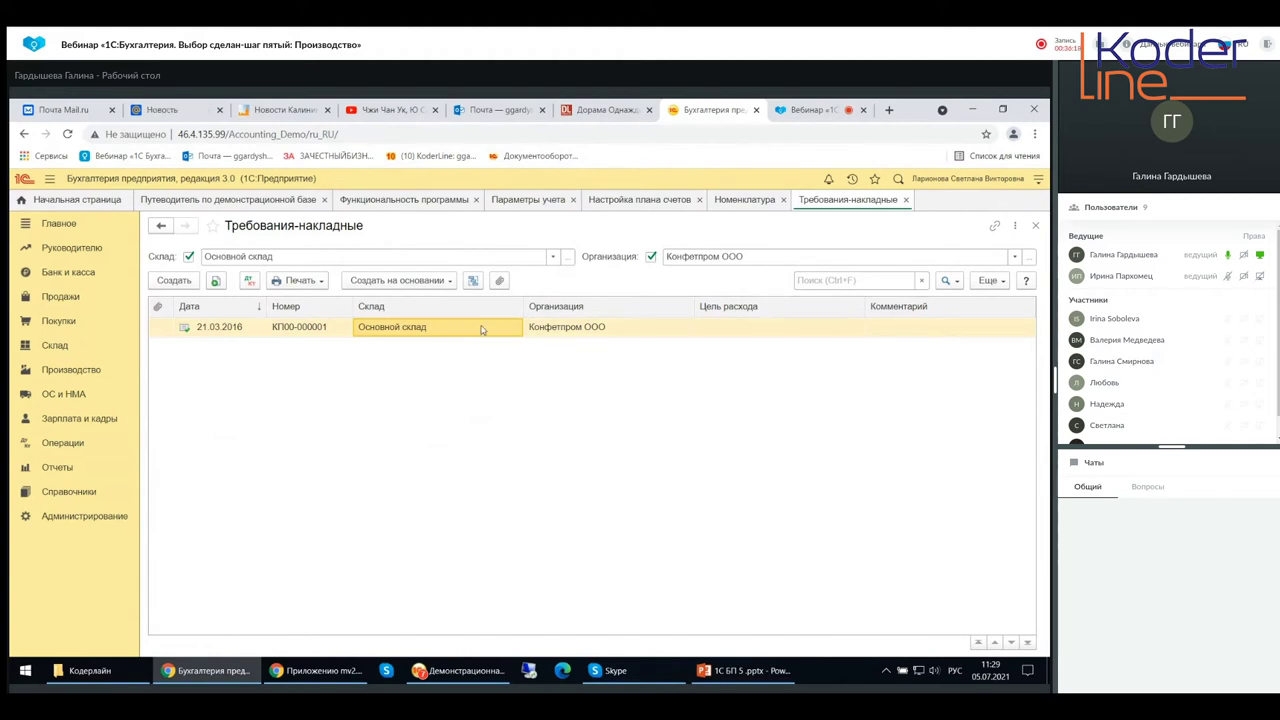
# Step: Open the Требование-накладная dated 21.03.2016 and review its Материалы, Материалы заказчика and Счет затрат pages
pyautogui.doubleClick(378, 330)
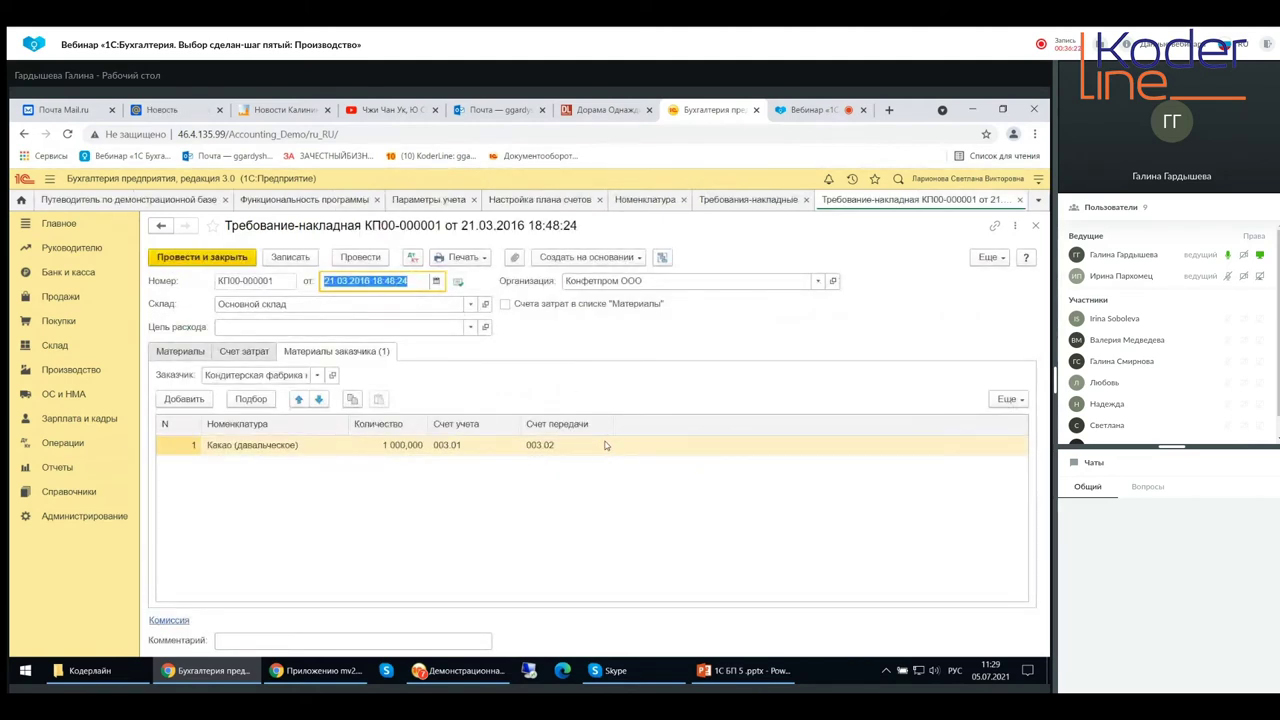
pyautogui.click(182, 355)
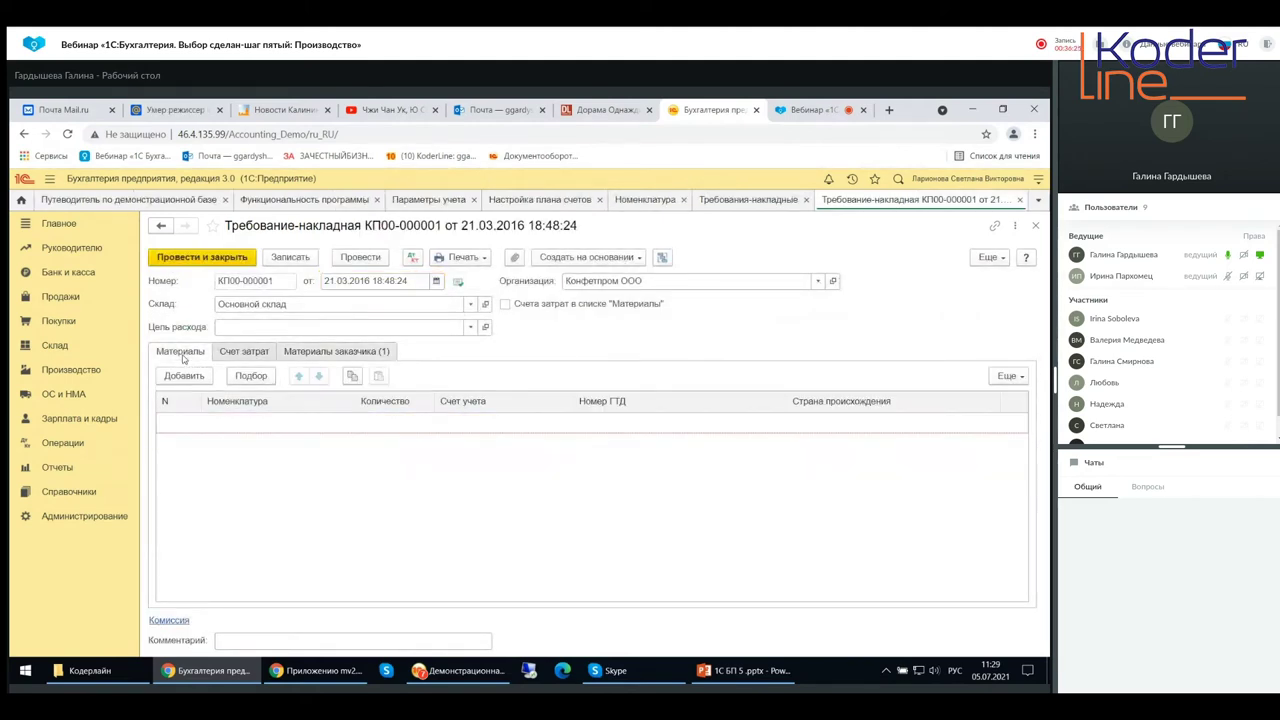
pyautogui.click(311, 356)
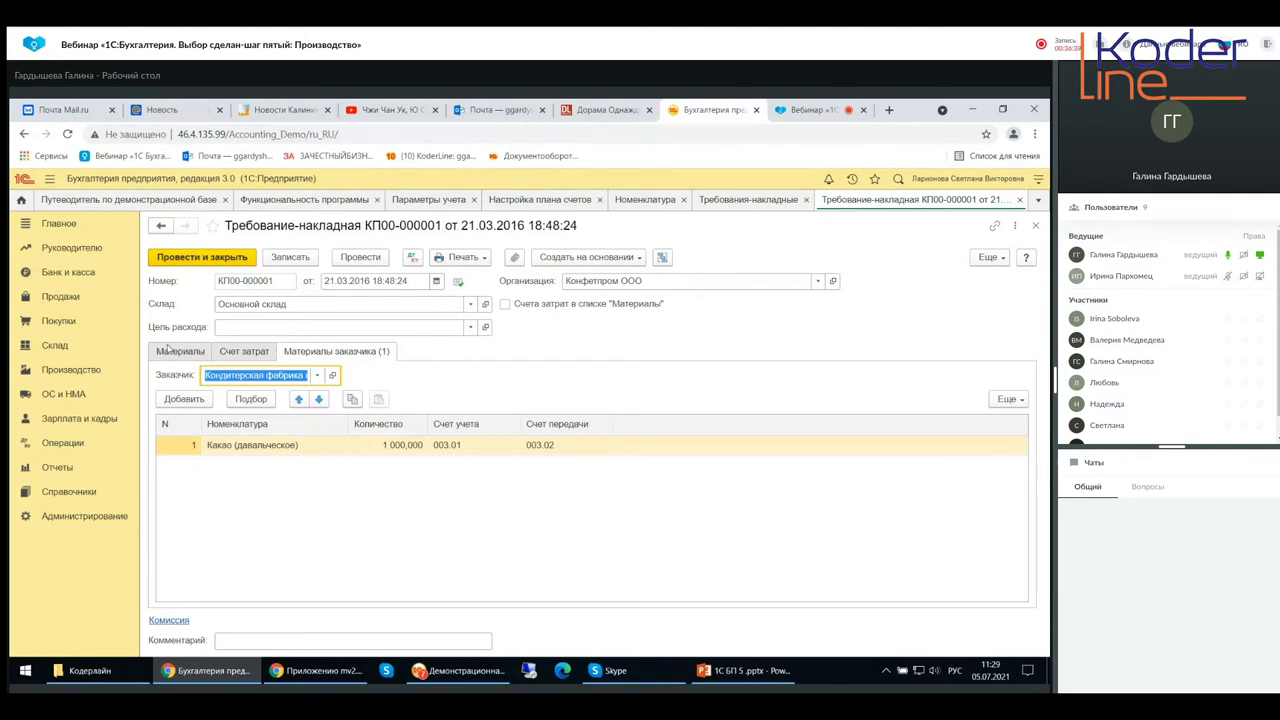
pyautogui.click(236, 353)
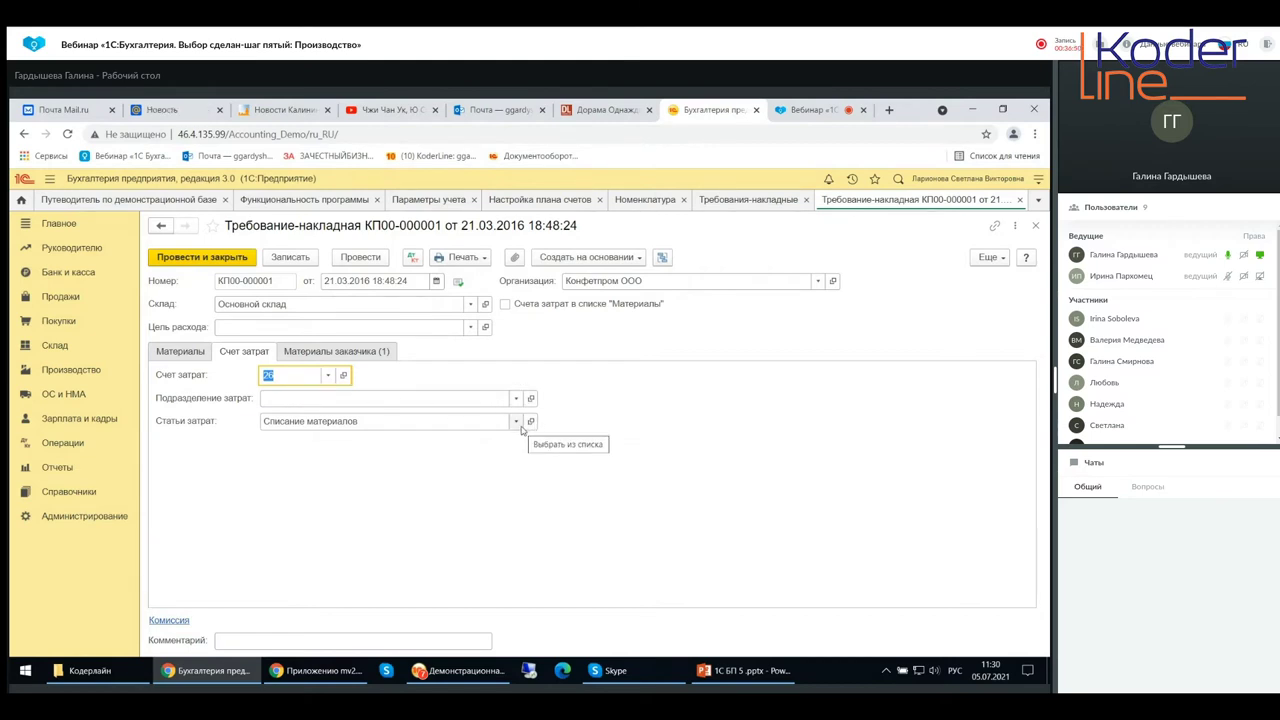
# Step: Examine the material and warehouse entries in the Требование-накладная (М-11) print form, and close the form and the document
pyautogui.click(460, 257)
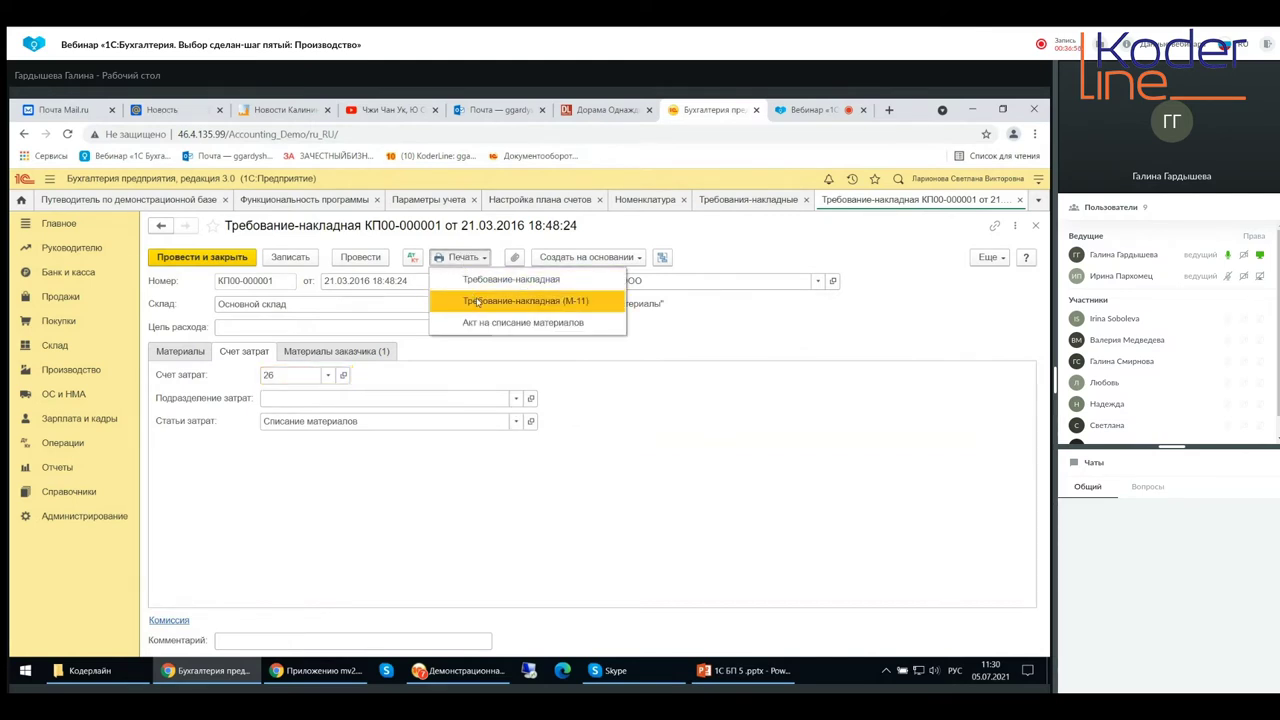
pyautogui.click(477, 301)
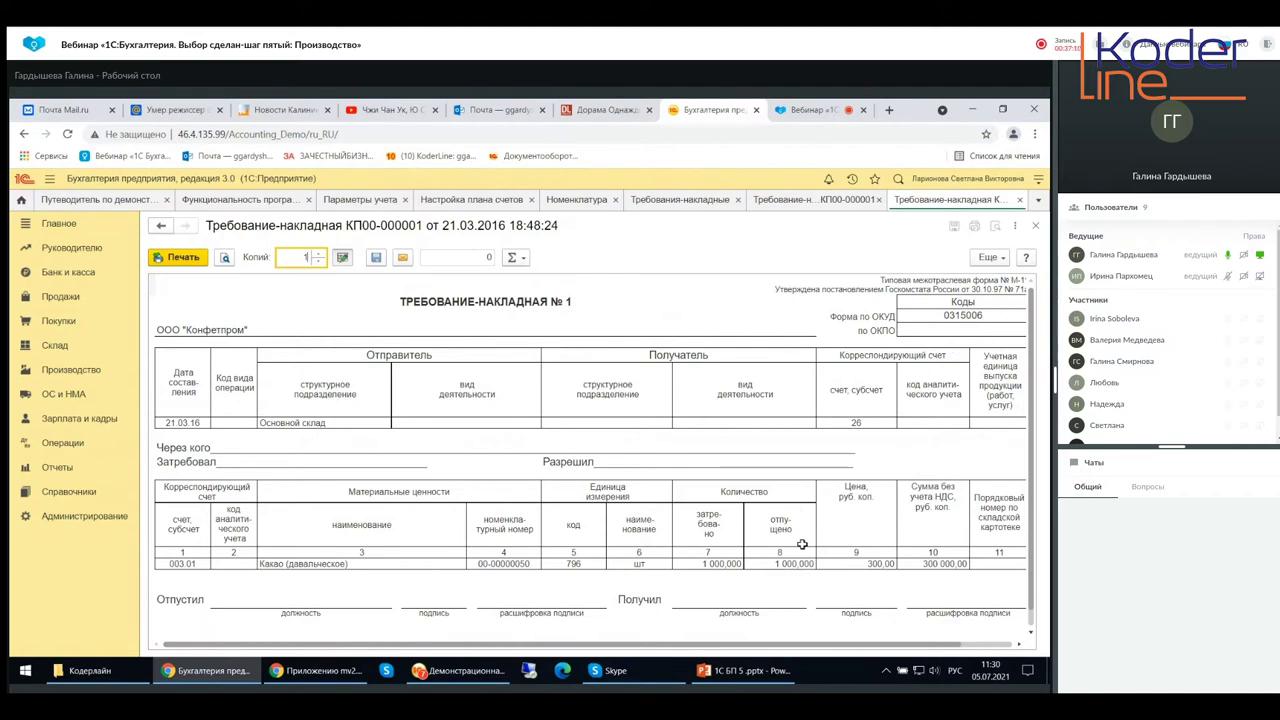
pyautogui.click(302, 564)
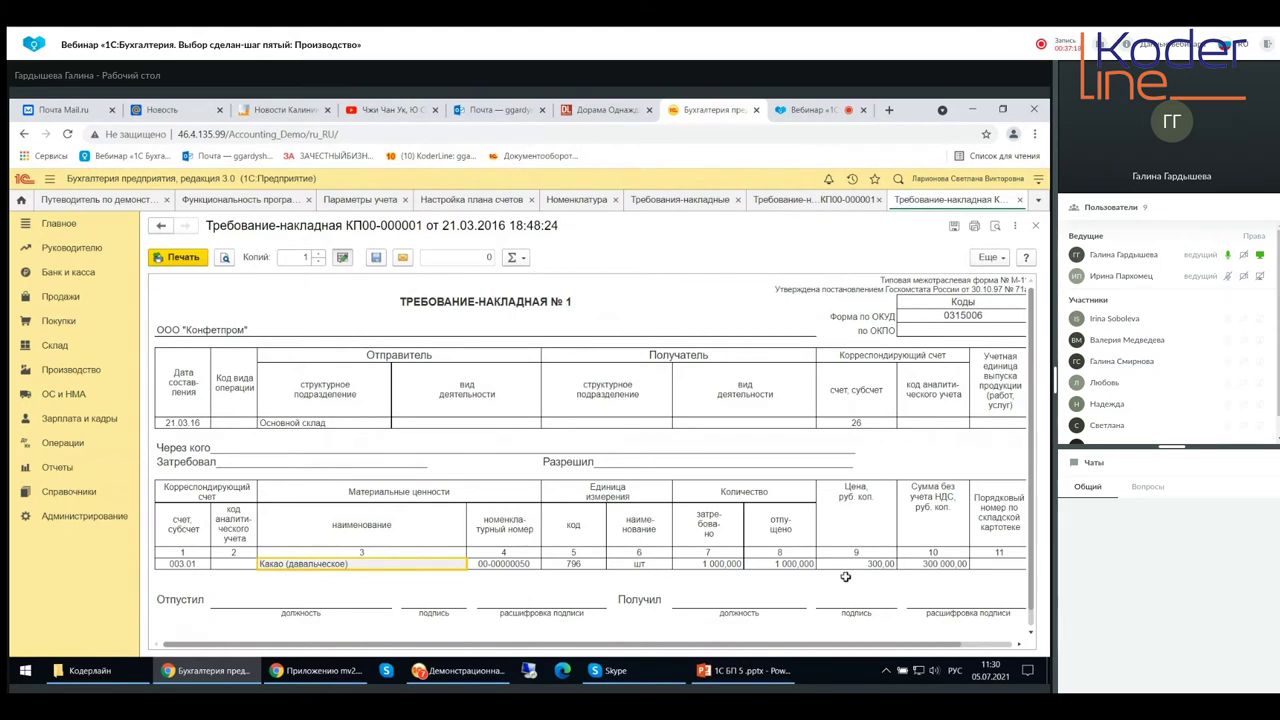
pyautogui.click(267, 423)
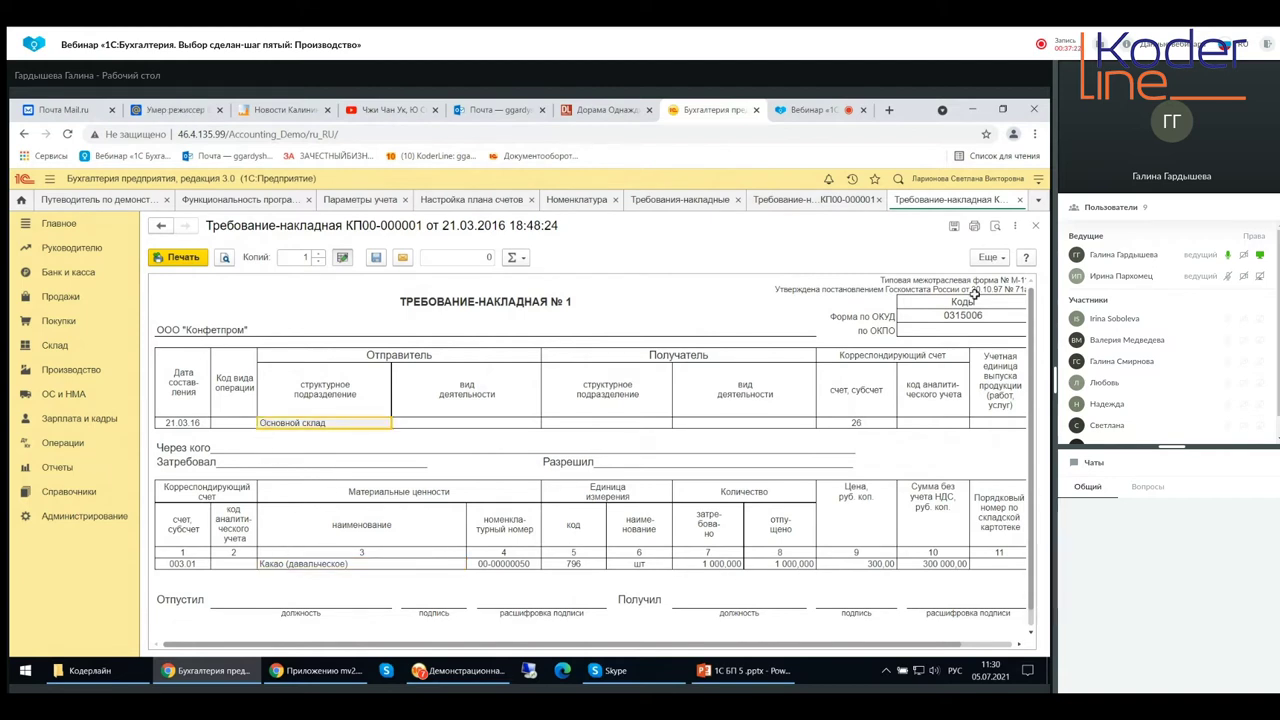
pyautogui.click(1035, 225)
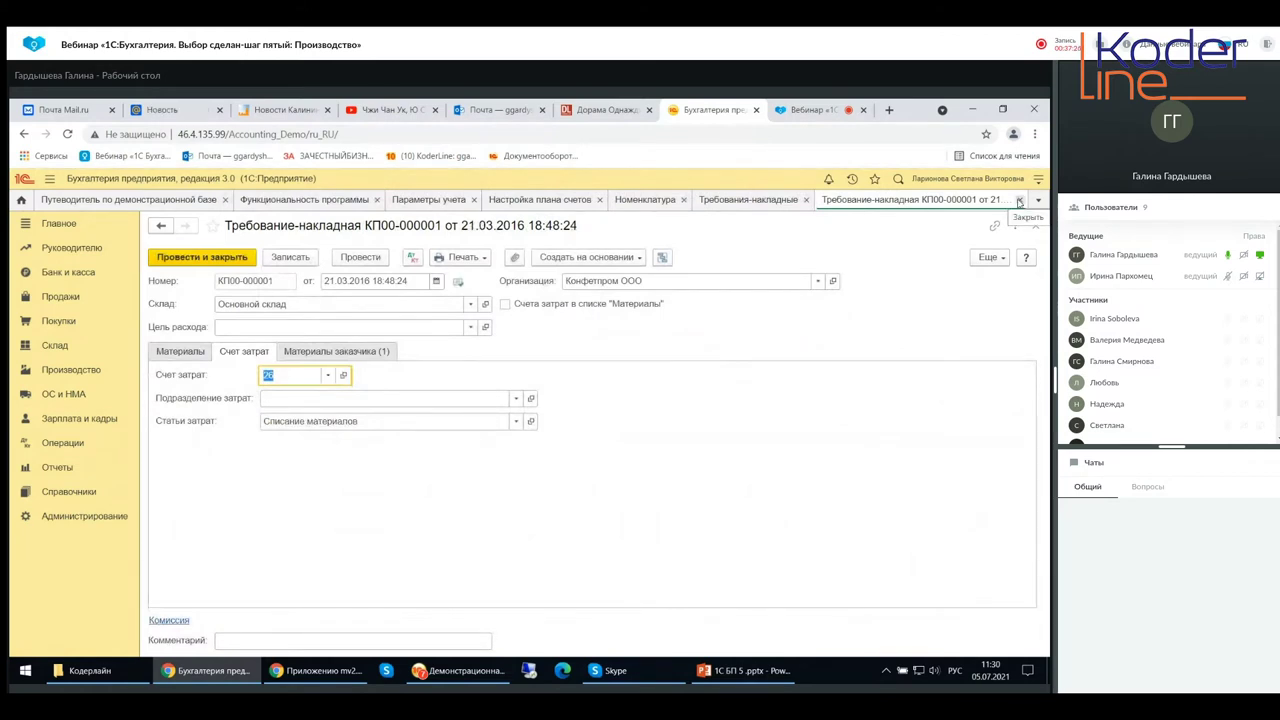
pyautogui.click(1019, 201)
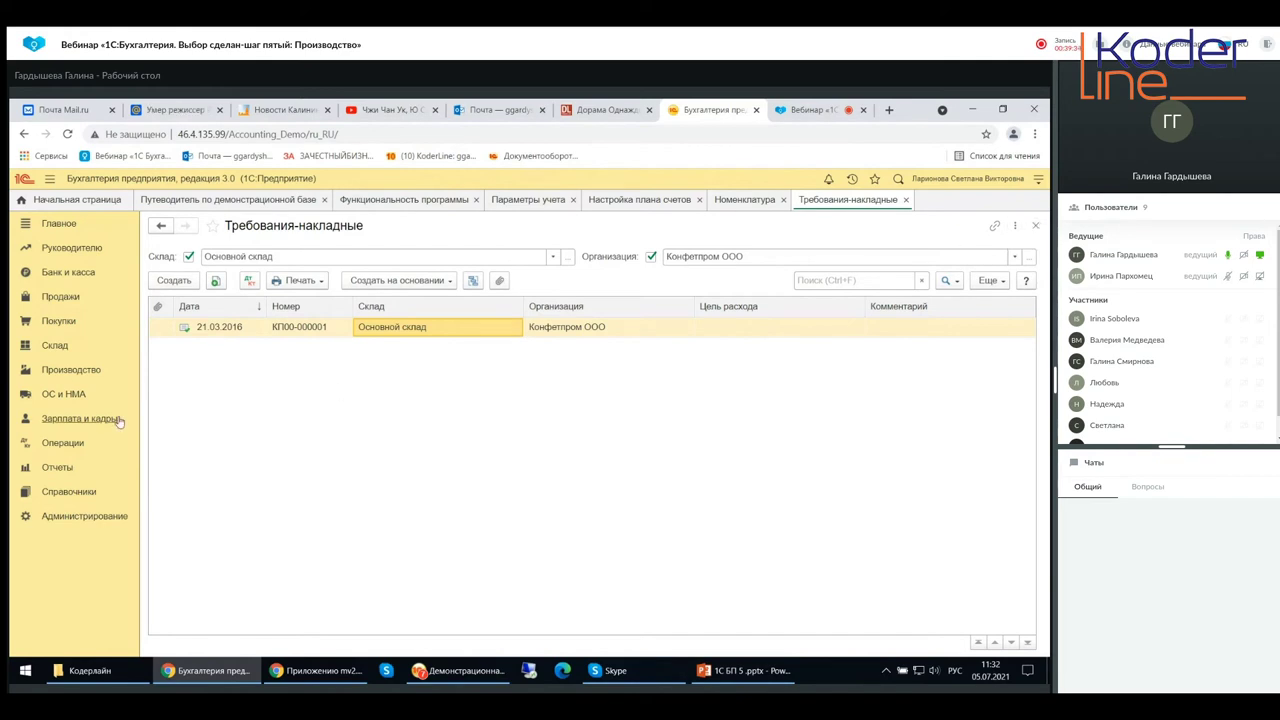
# Step: Open the 21.03.2016 report from Выпуск продукции (Отчеты производства) and review its Услуги, Возвратные отходы and Продукция pages
pyautogui.click(72, 370)
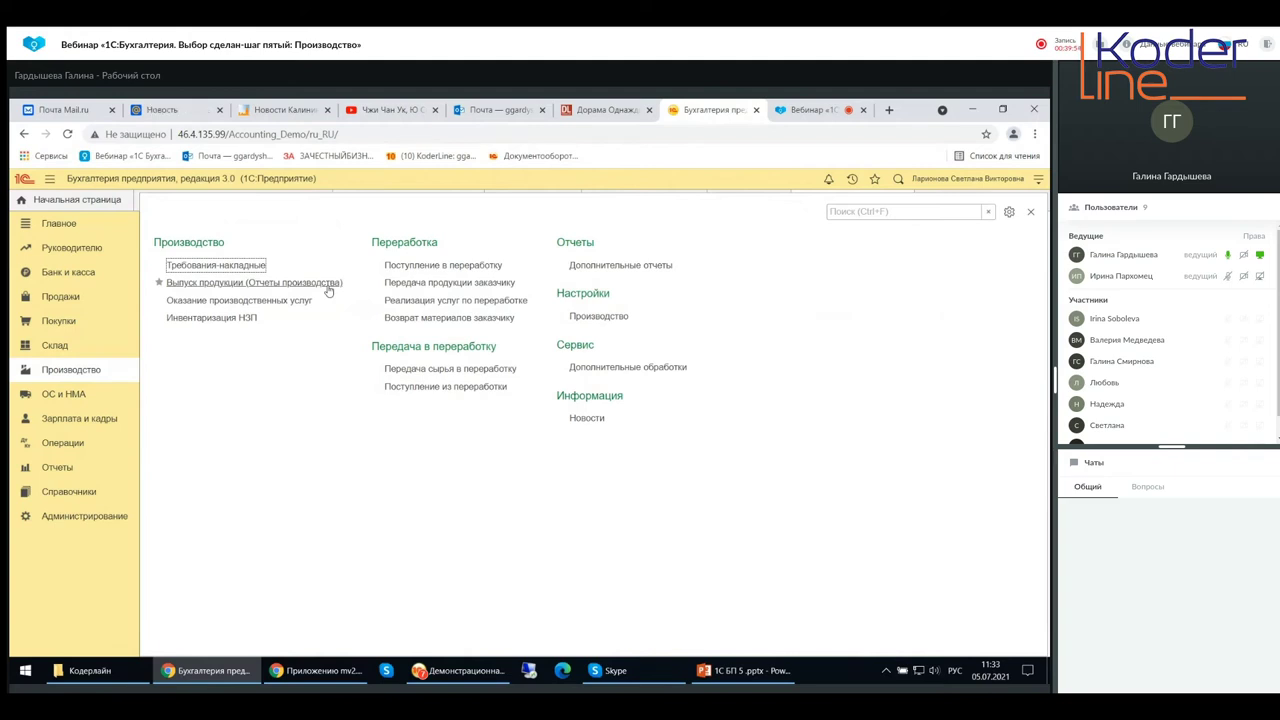
pyautogui.click(232, 284)
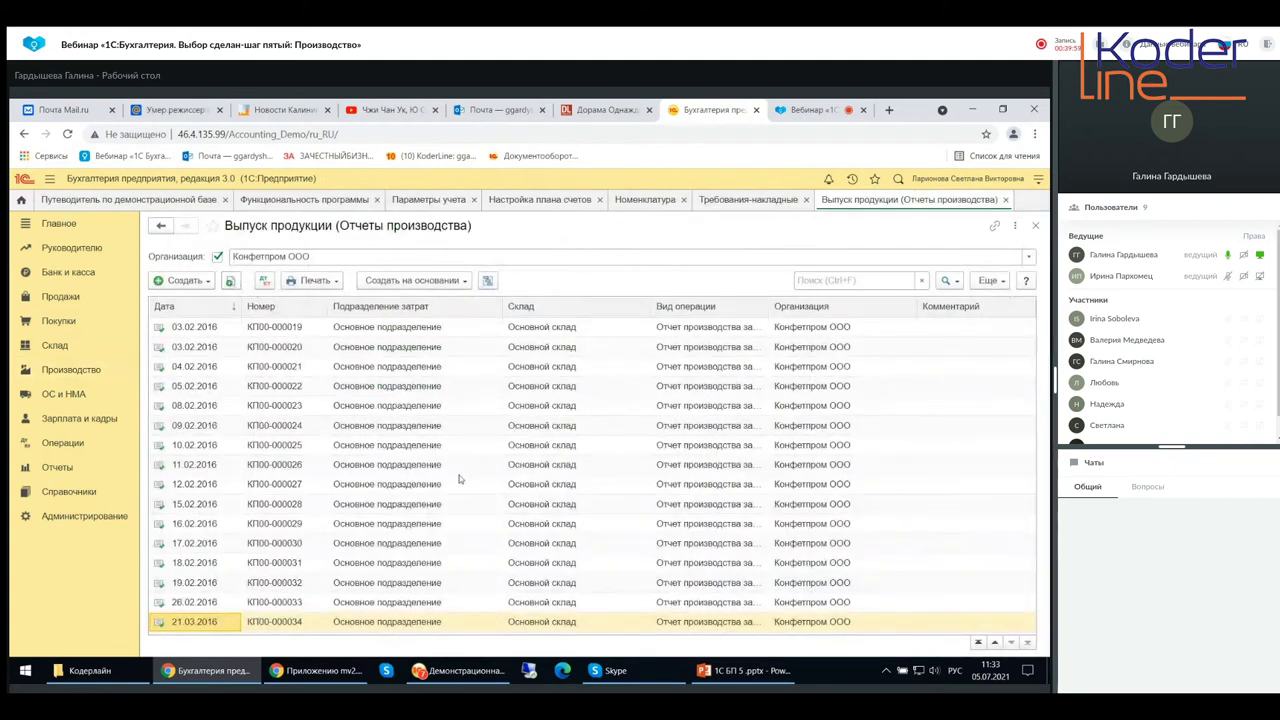
pyautogui.doubleClick(411, 629)
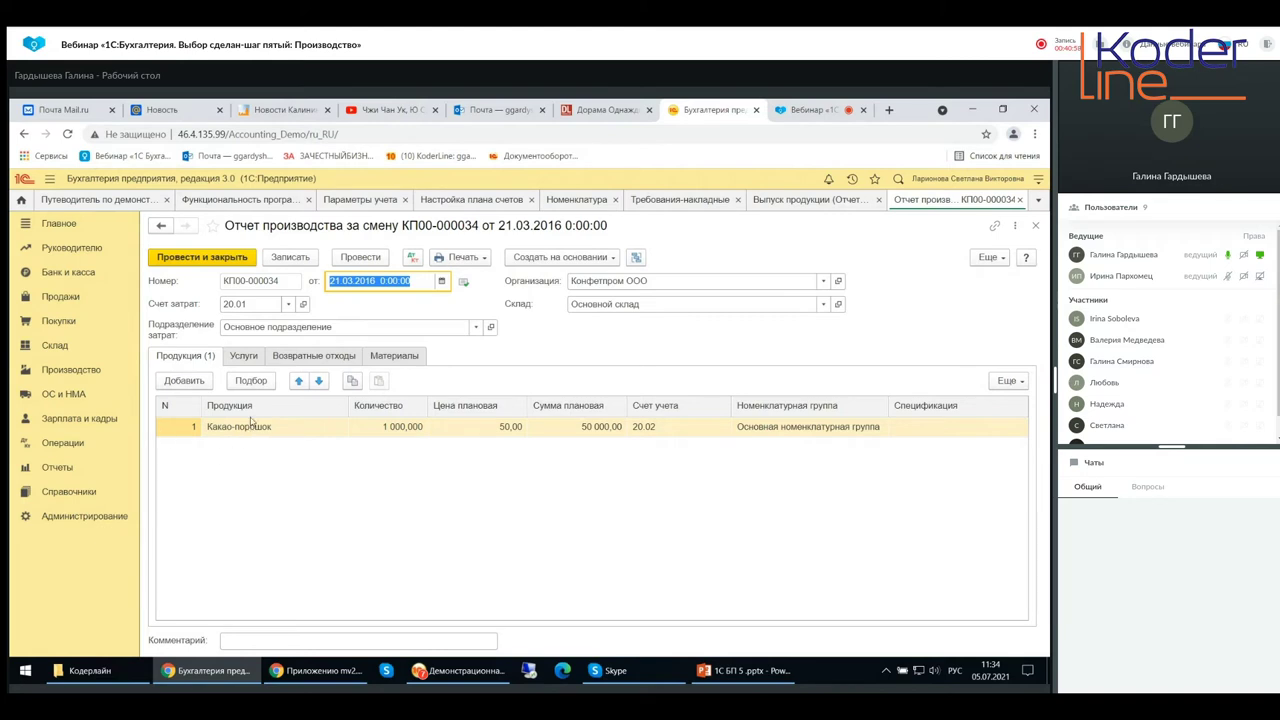
pyautogui.click(244, 357)
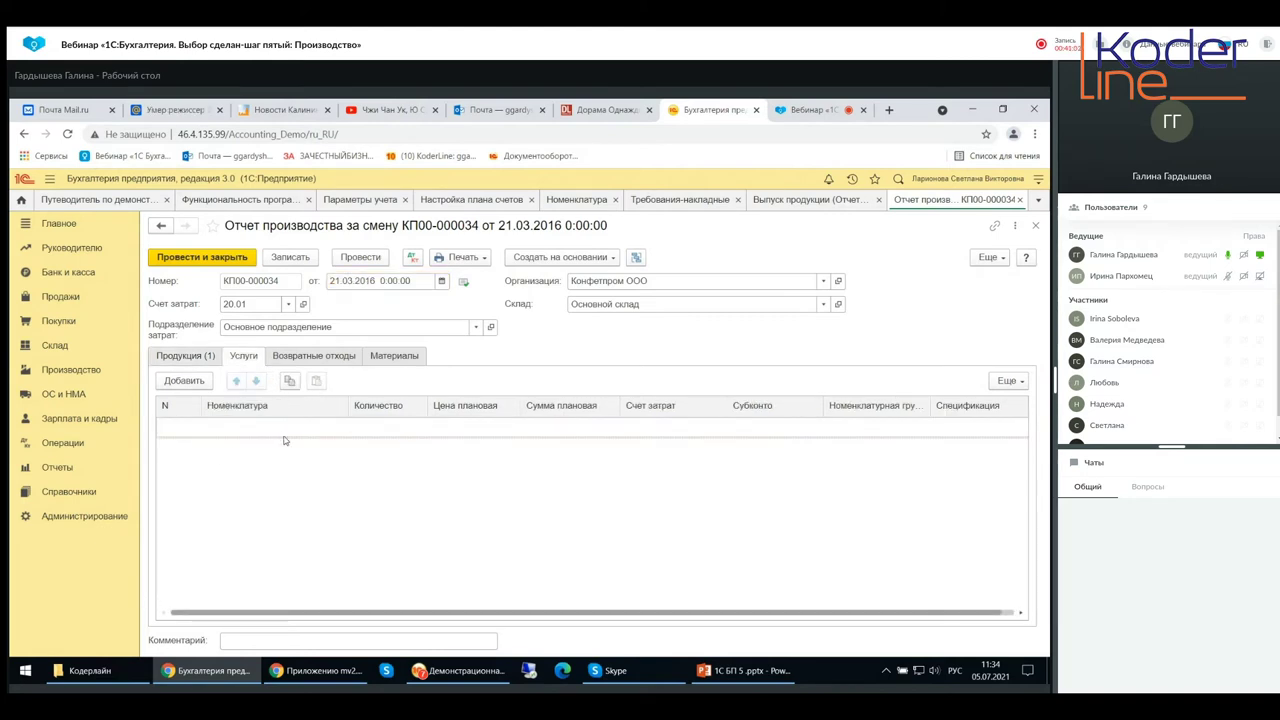
pyautogui.click(322, 358)
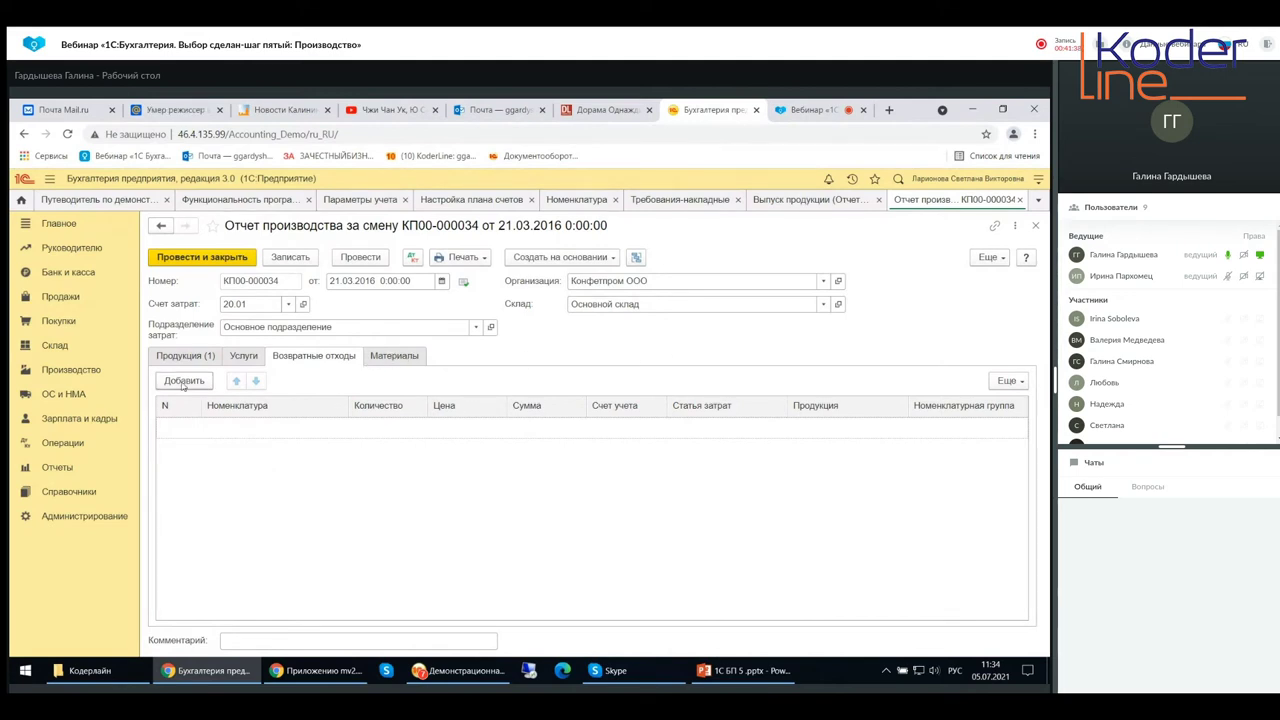
pyautogui.click(170, 358)
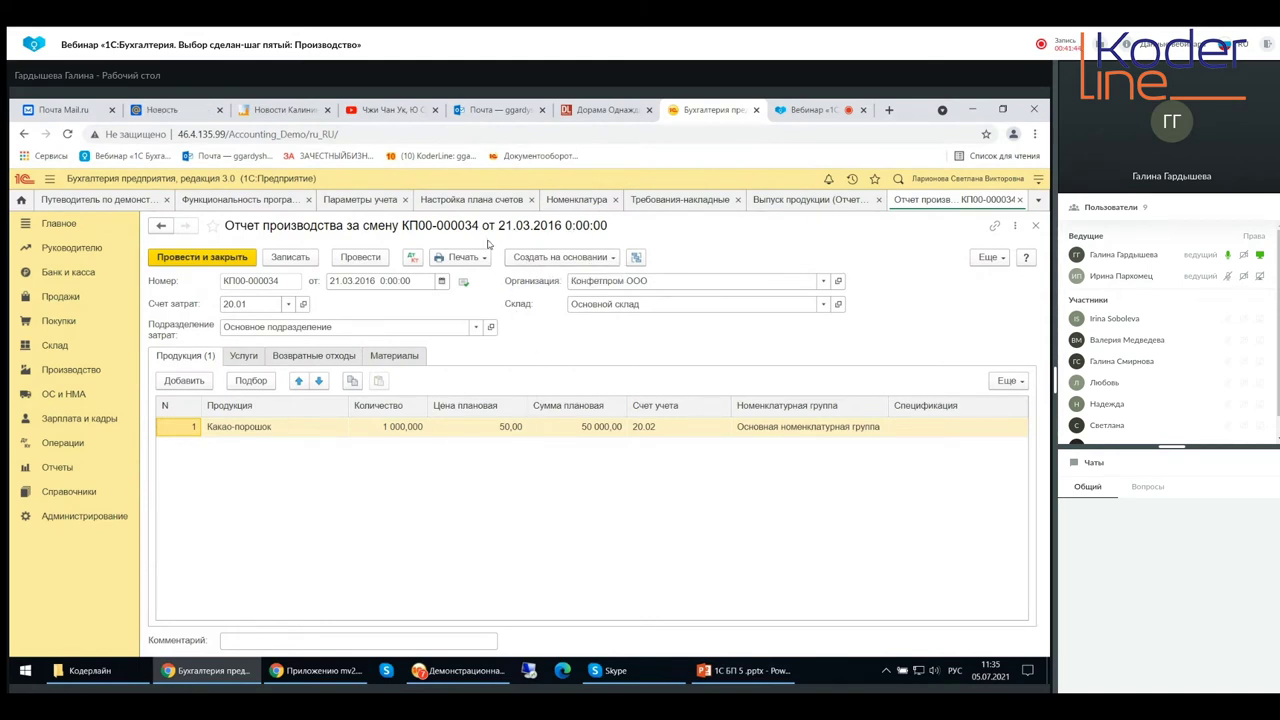
# Step: Review which documents can be created based on the open production report, and postpone the Internet support login request
pyautogui.click(611, 259)
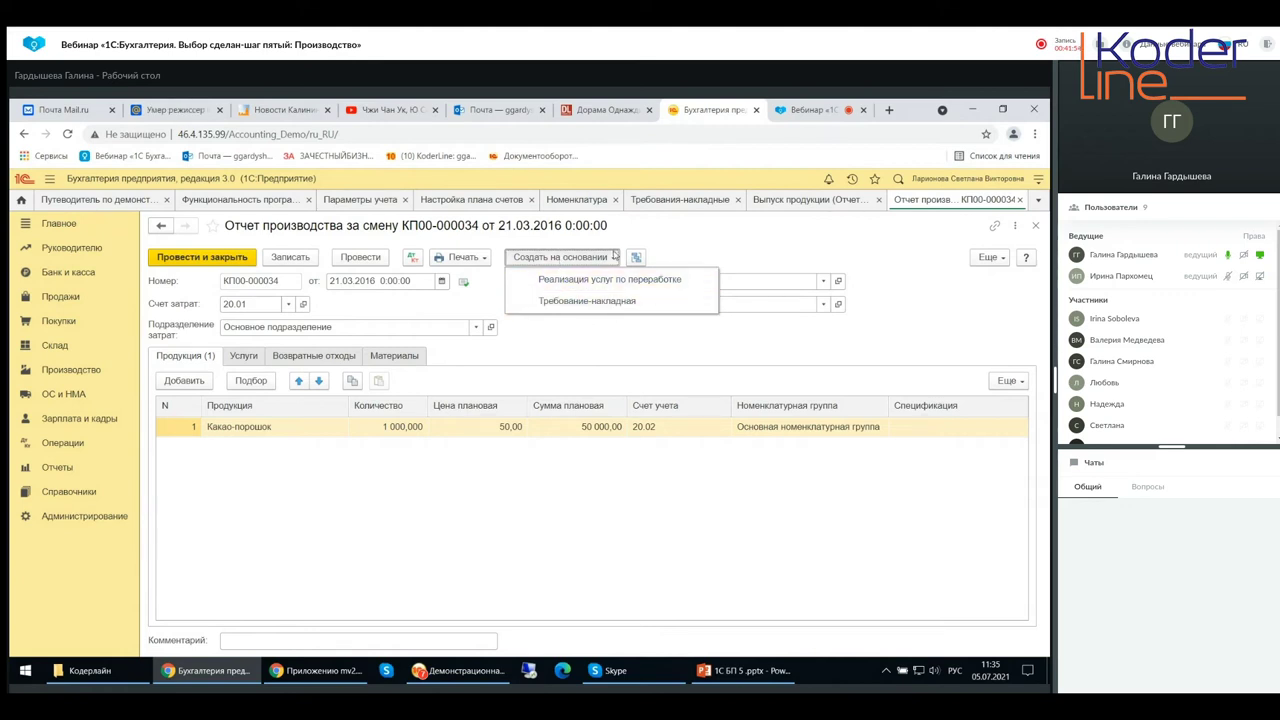
pyautogui.click(628, 339)
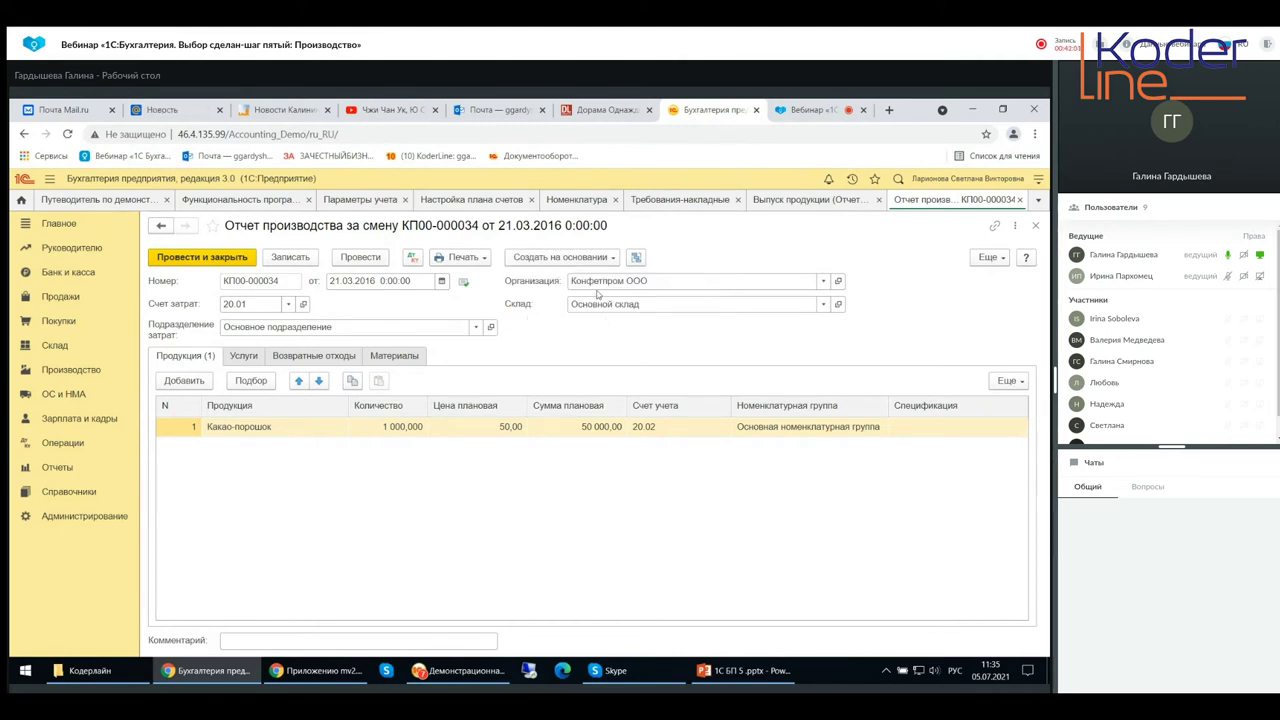
pyautogui.click(588, 262)
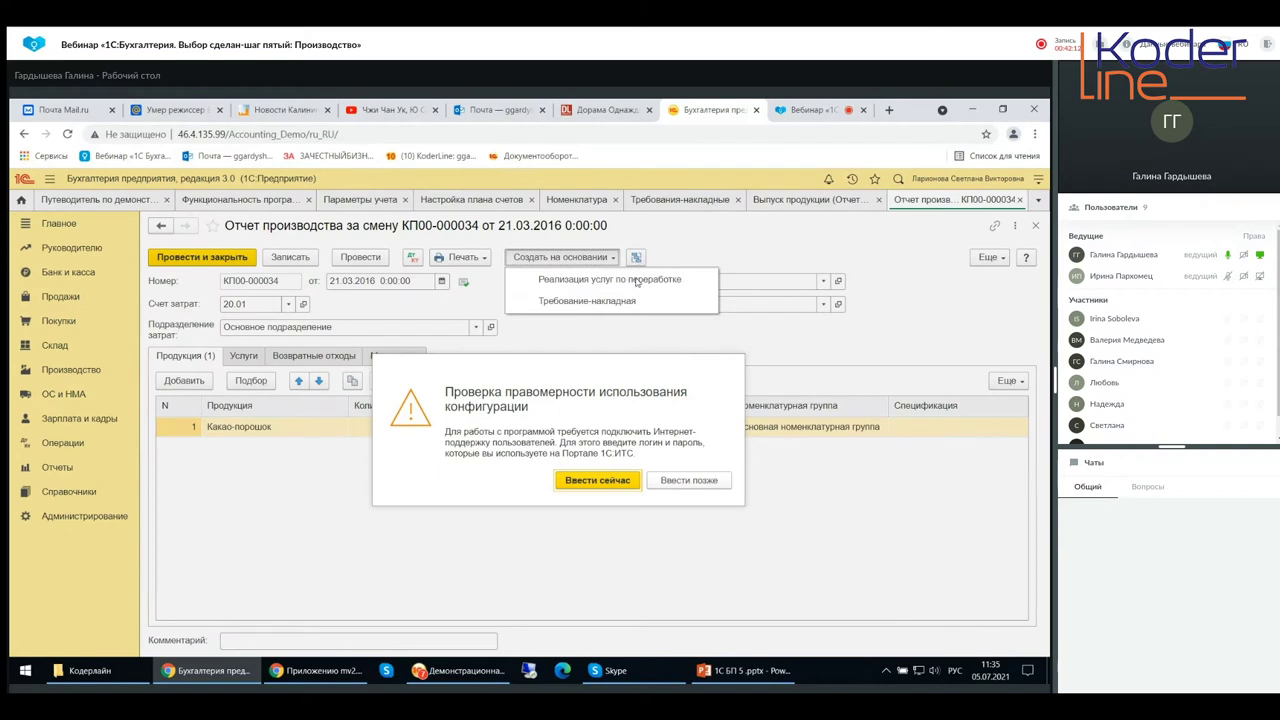
pyautogui.click(699, 483)
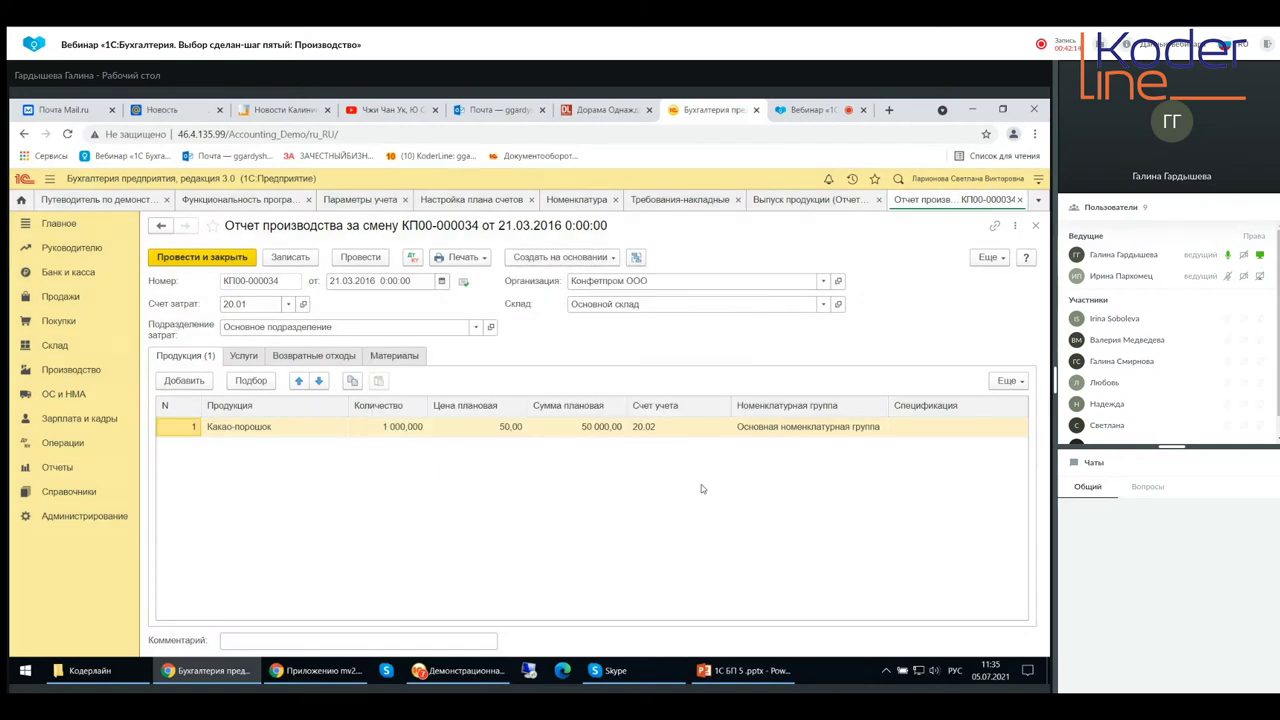
# Step: View the documents related to the production report dated 21.03.2016, and close the related documents view and the report
pyautogui.click(637, 258)
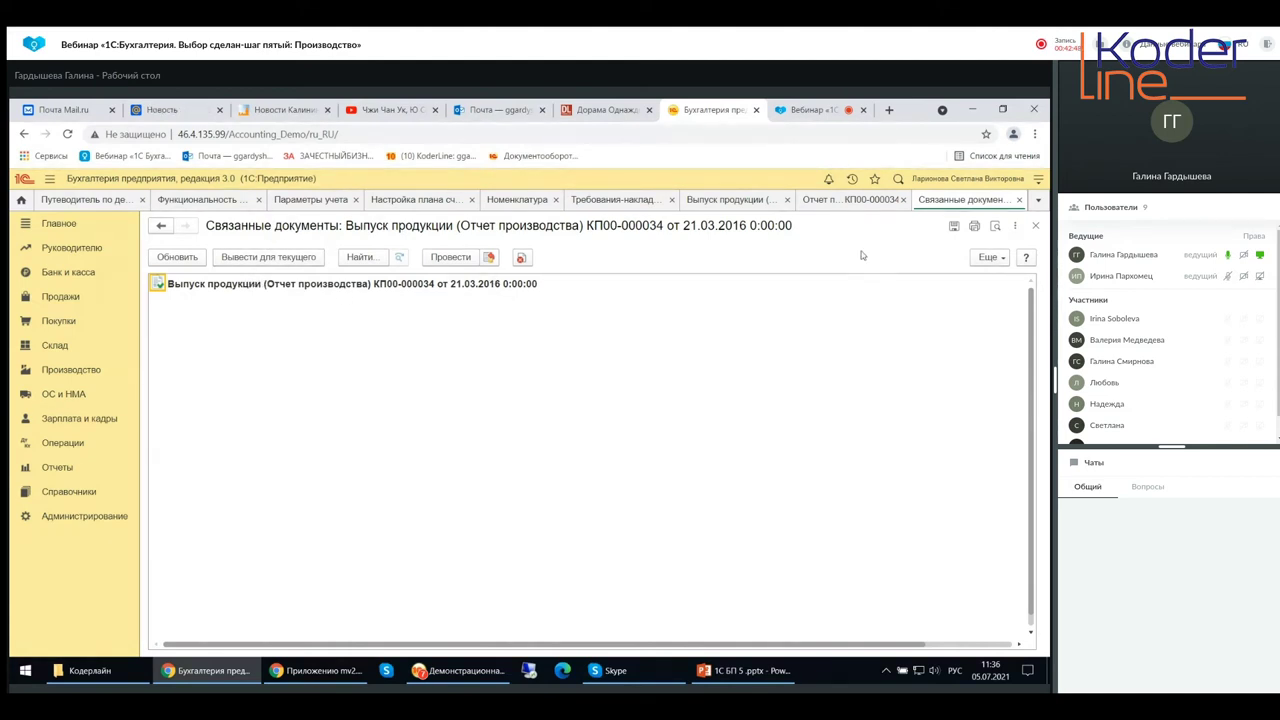
pyautogui.click(1034, 225)
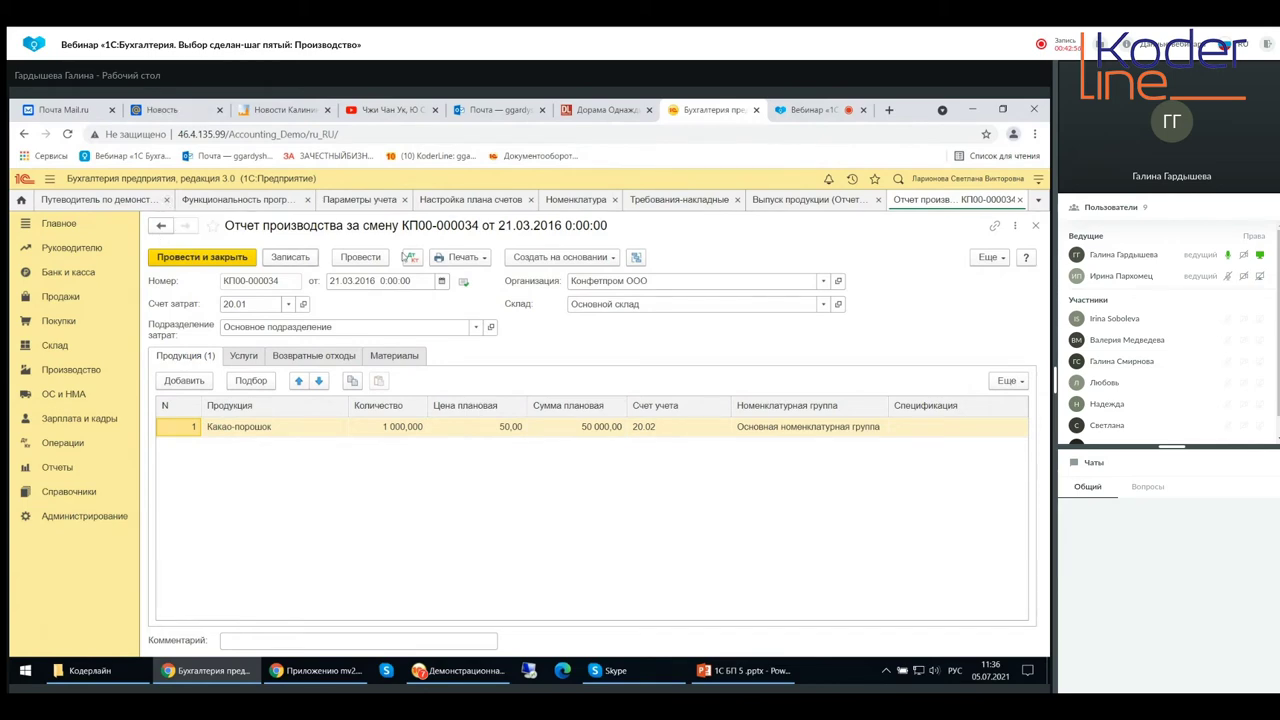
pyautogui.click(1037, 226)
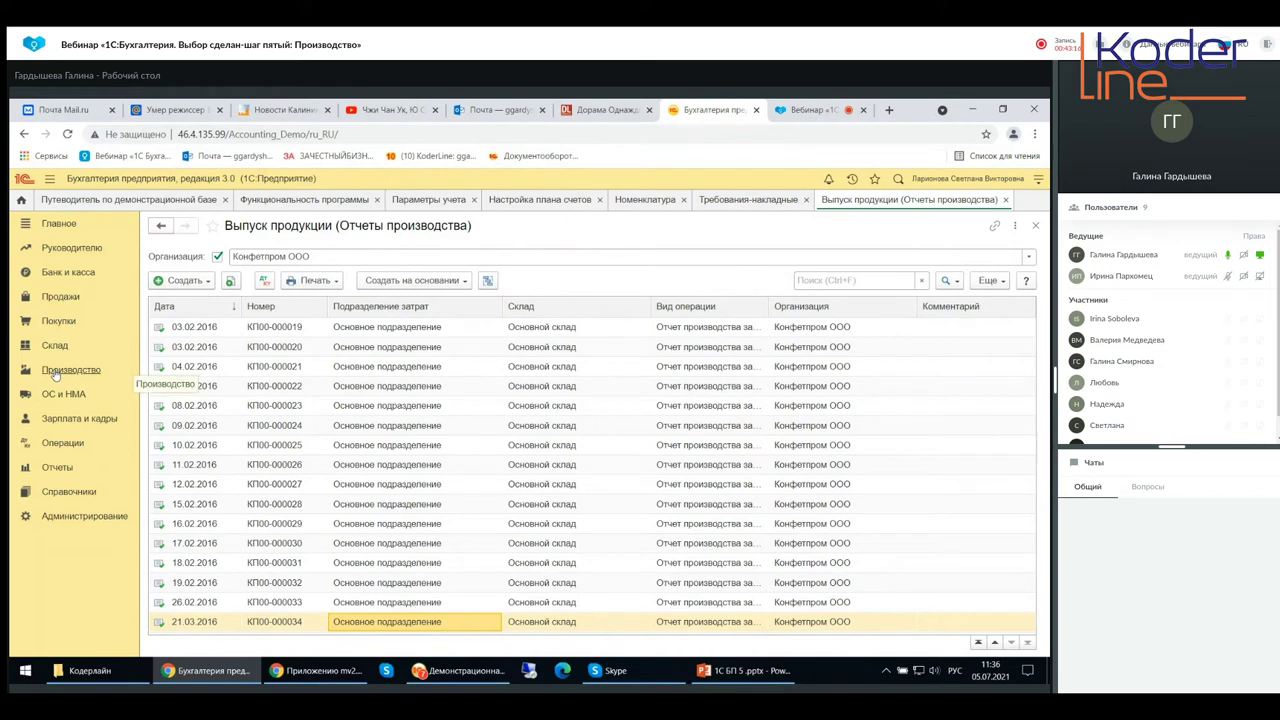
# Step: Open Инвентаризация НЗП, review a blank new inventory document, and close it unsaved together with the list
pyautogui.click(56, 372)
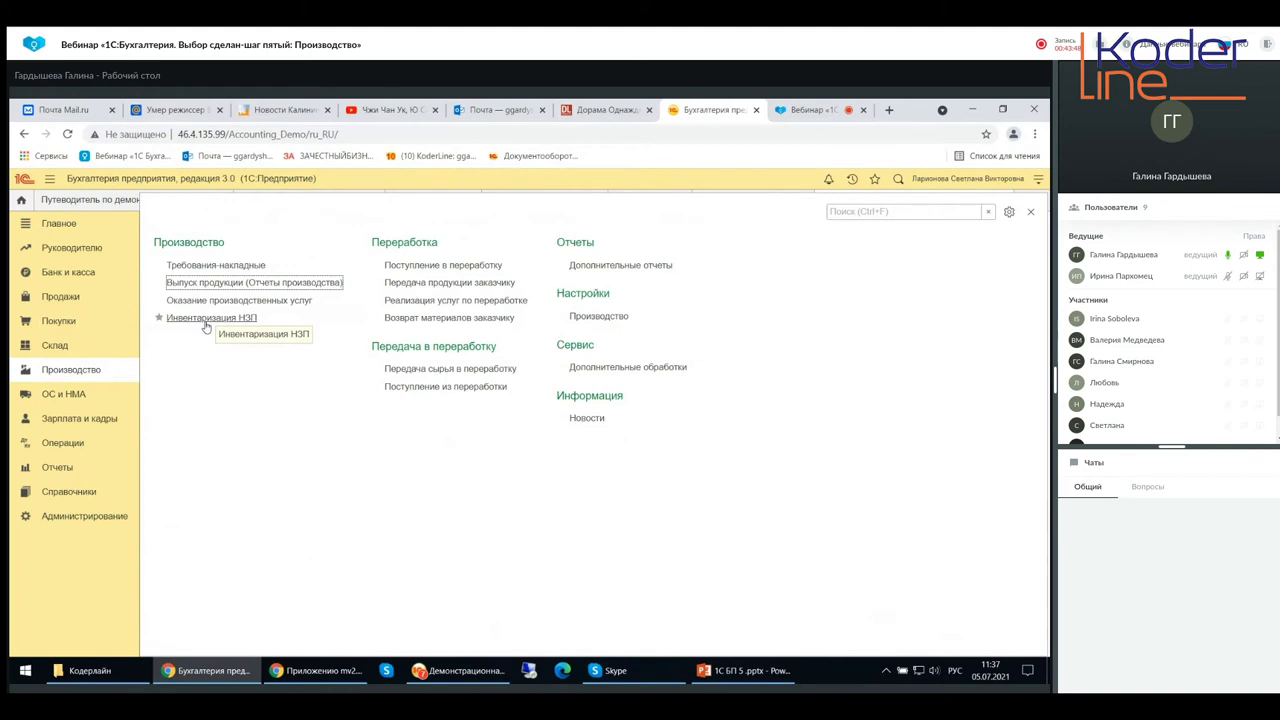
pyautogui.click(206, 324)
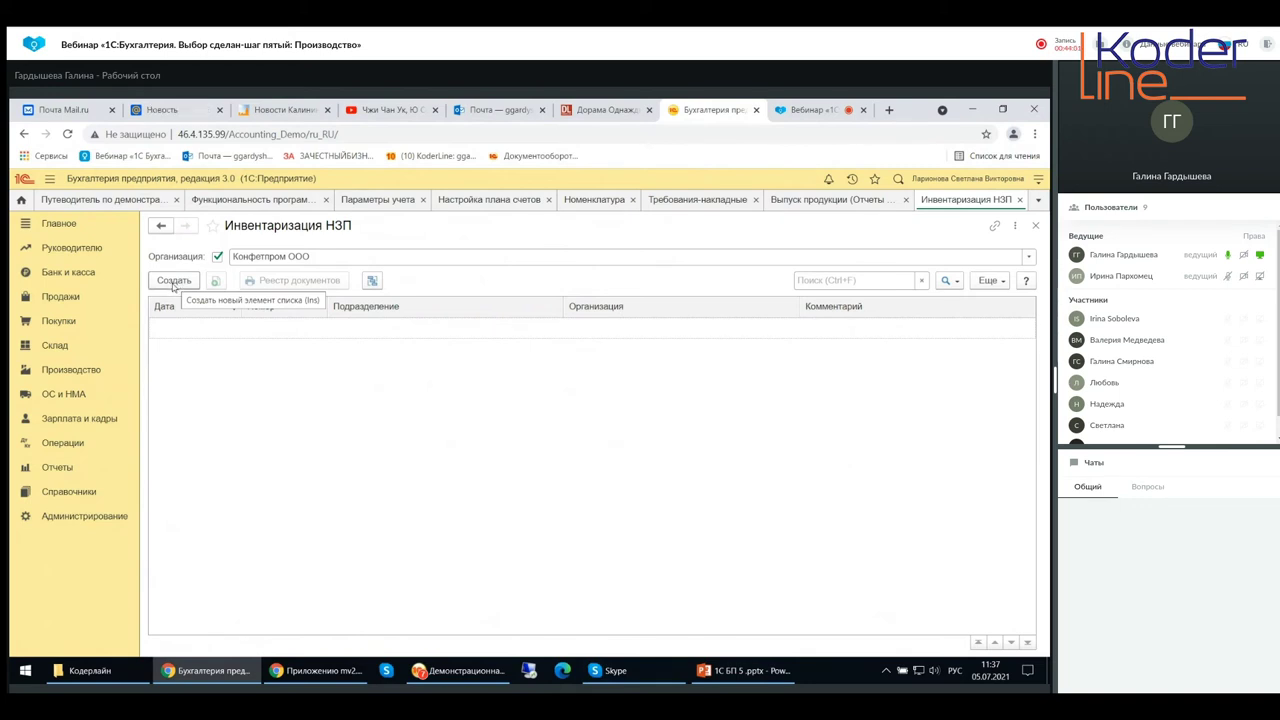
pyautogui.click(173, 281)
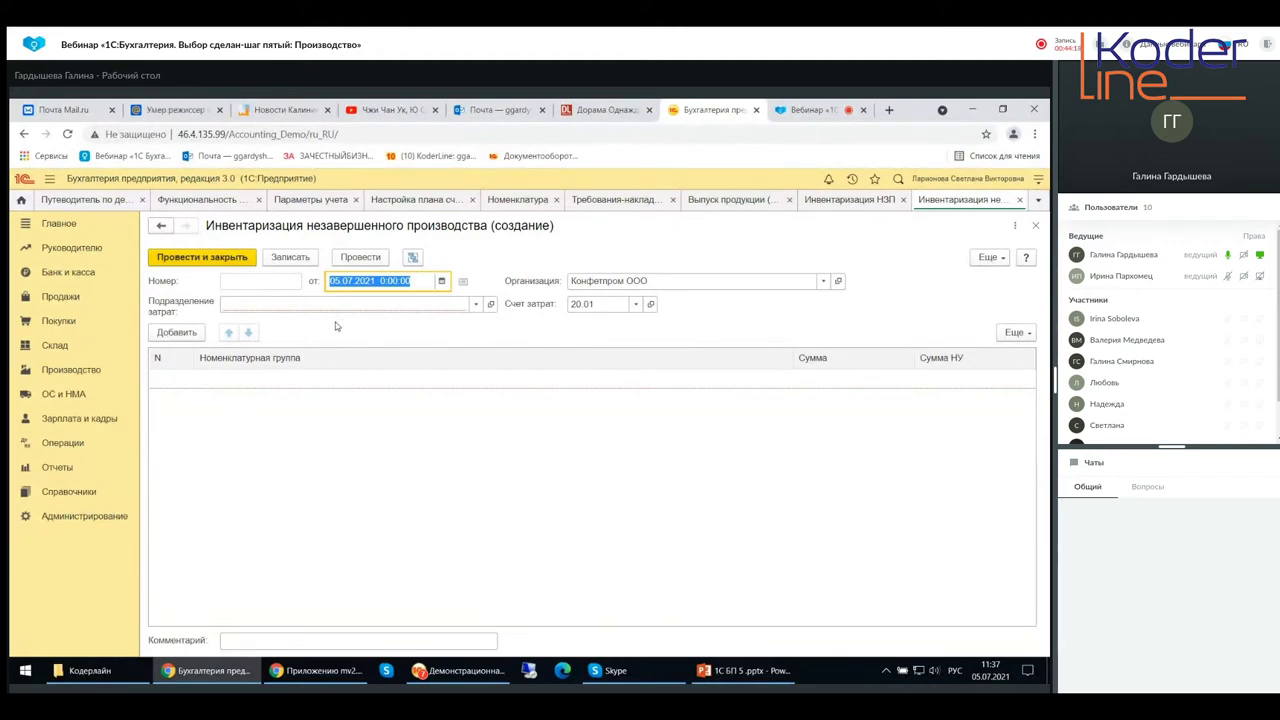
pyautogui.click(1035, 227)
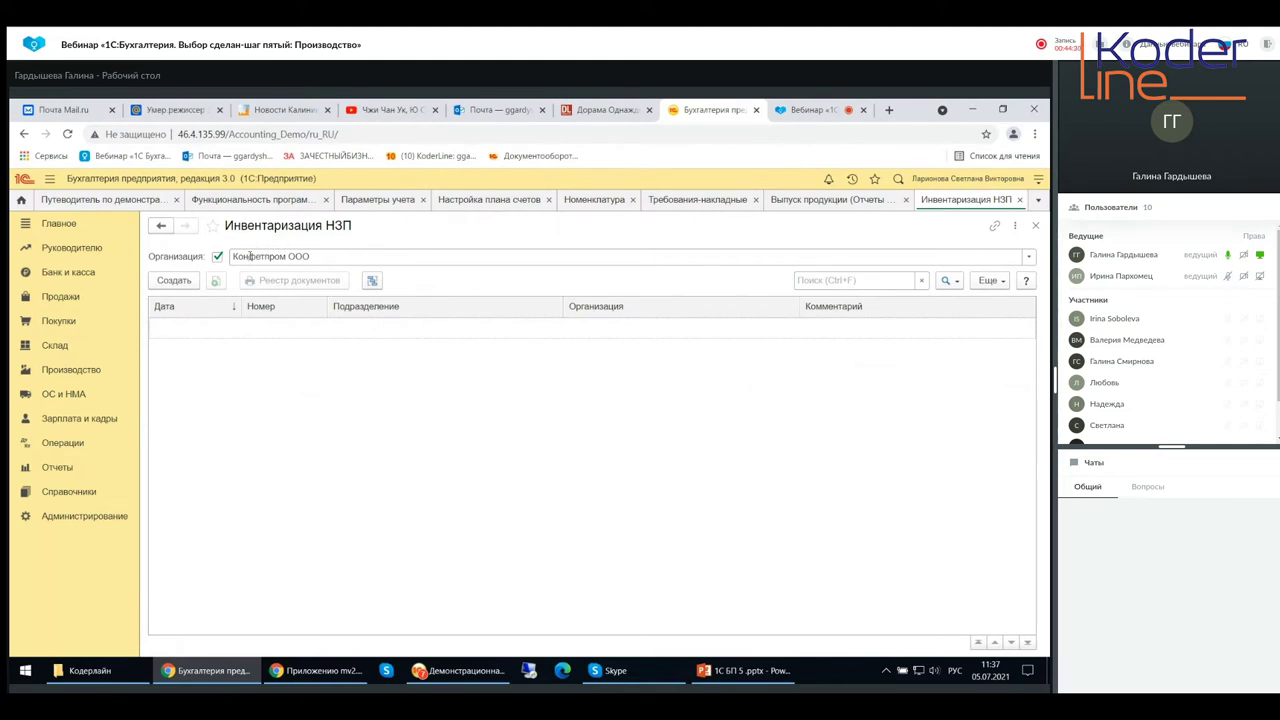
pyautogui.click(1037, 227)
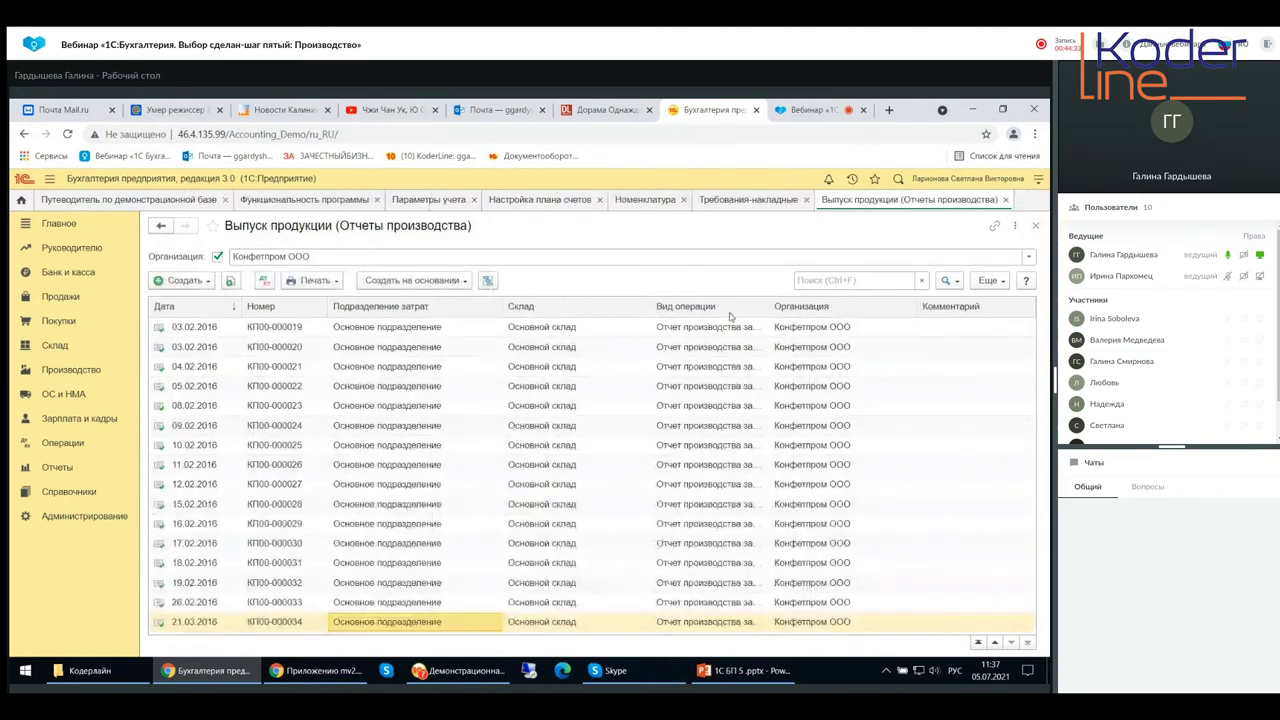
# Step: Open the 20.03.2016 document from Поступление в переработку and review its counterparty, contract and goods line
pyautogui.click(88, 374)
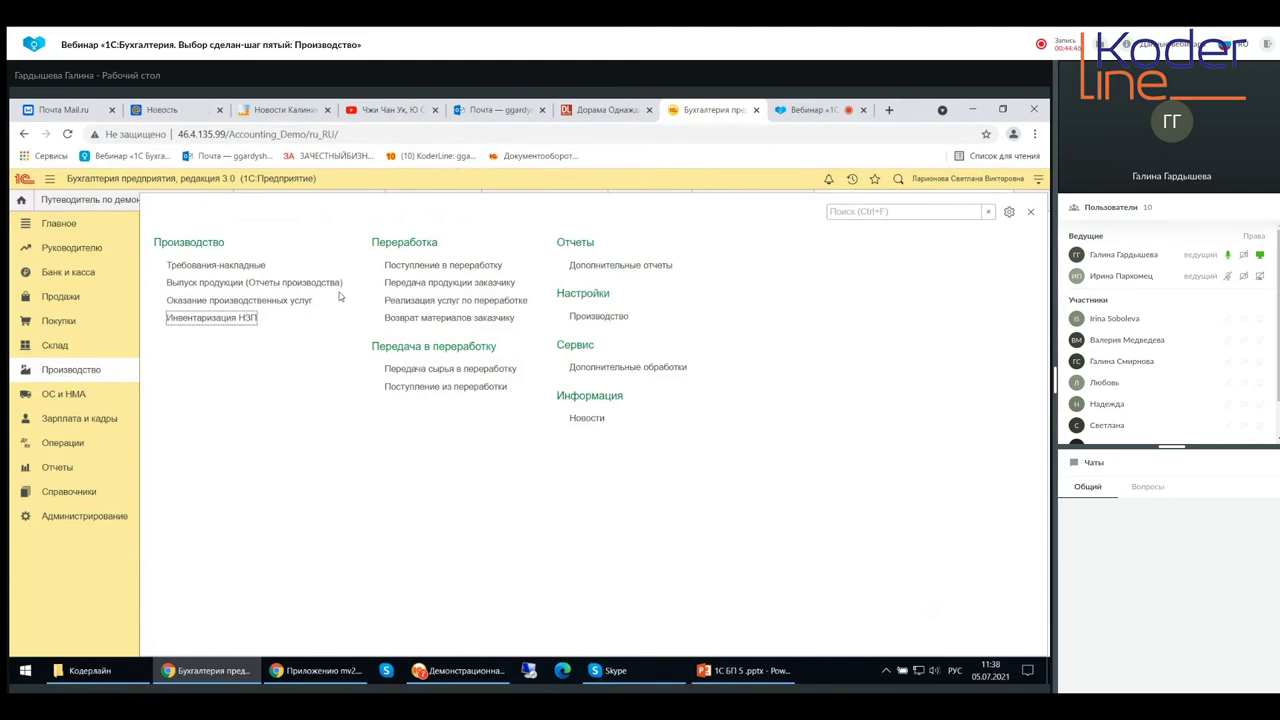
pyautogui.click(437, 266)
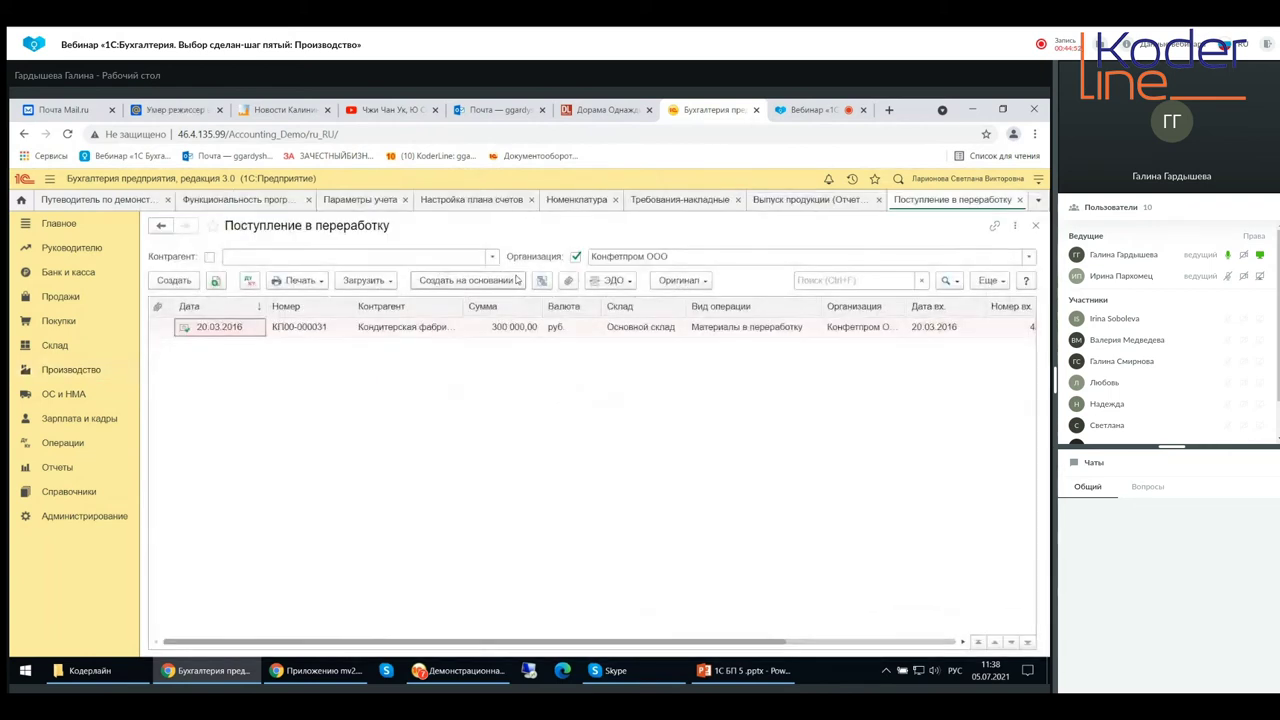
pyautogui.click(400, 333)
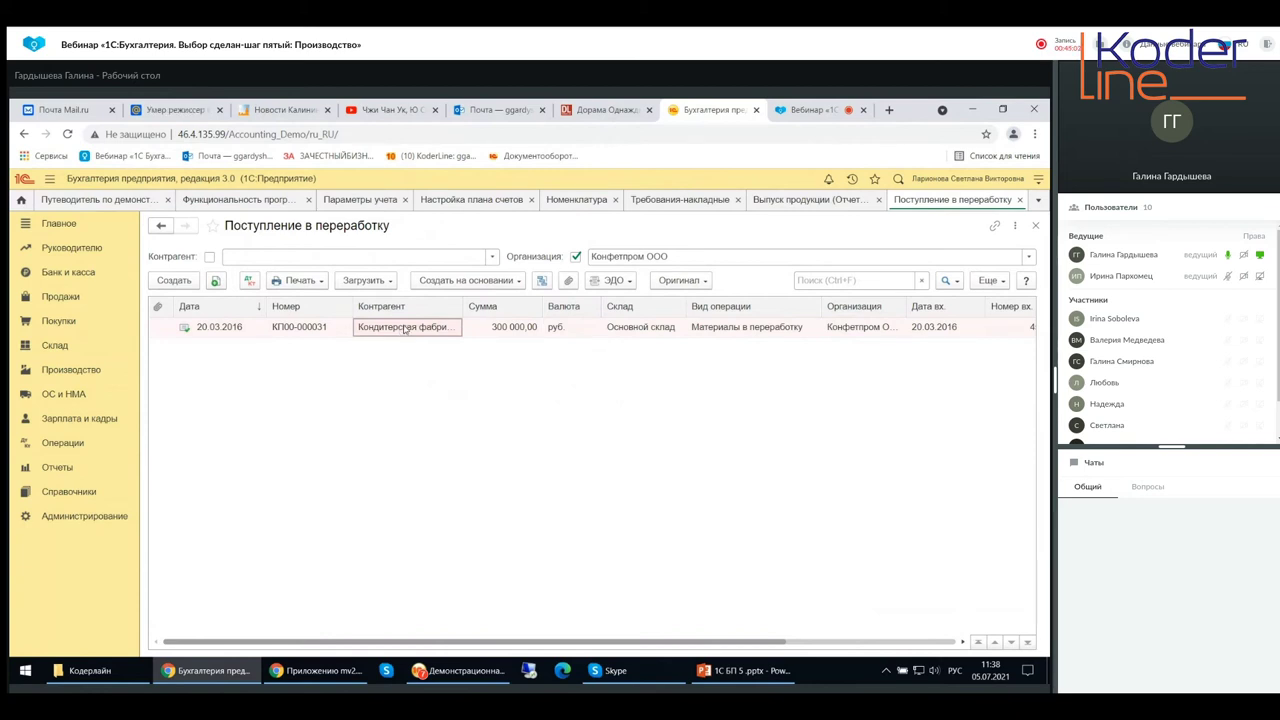
pyautogui.doubleClick(404, 329)
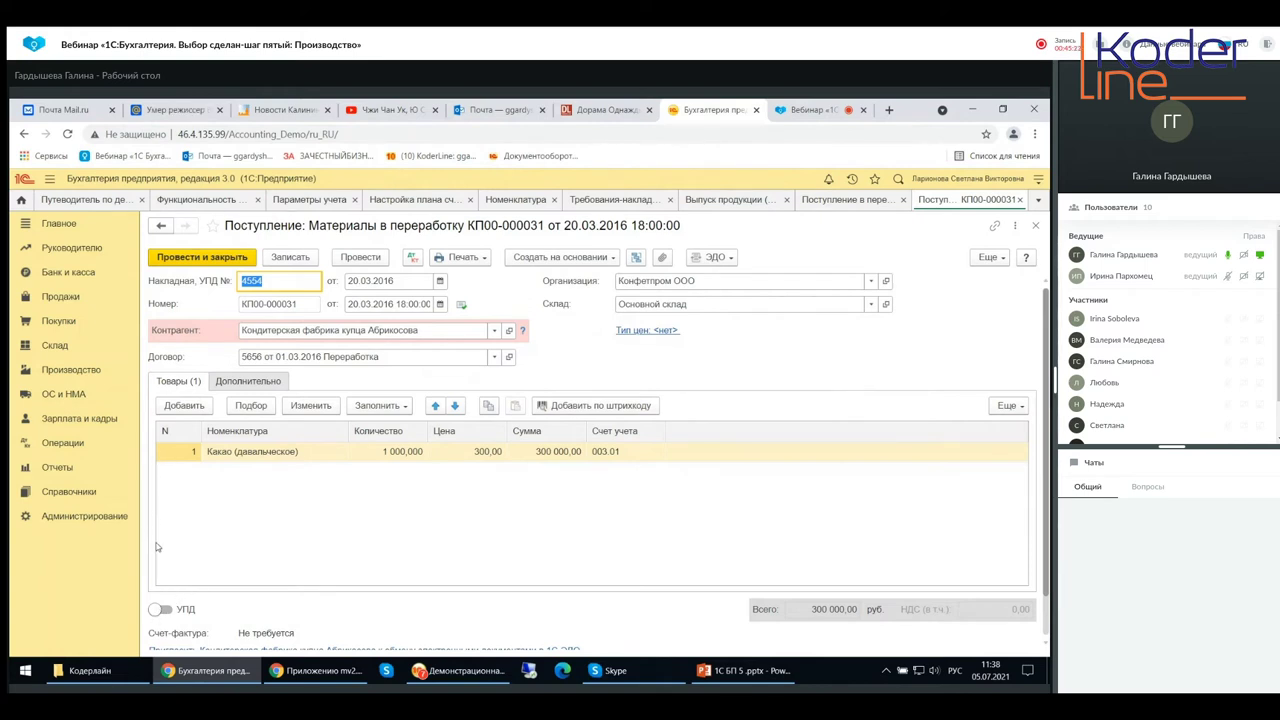
# Step: Switch УПД on and back off in the receipt, discard the changes, and close the document and the Поступление в переработку list
pyautogui.click(156, 612)
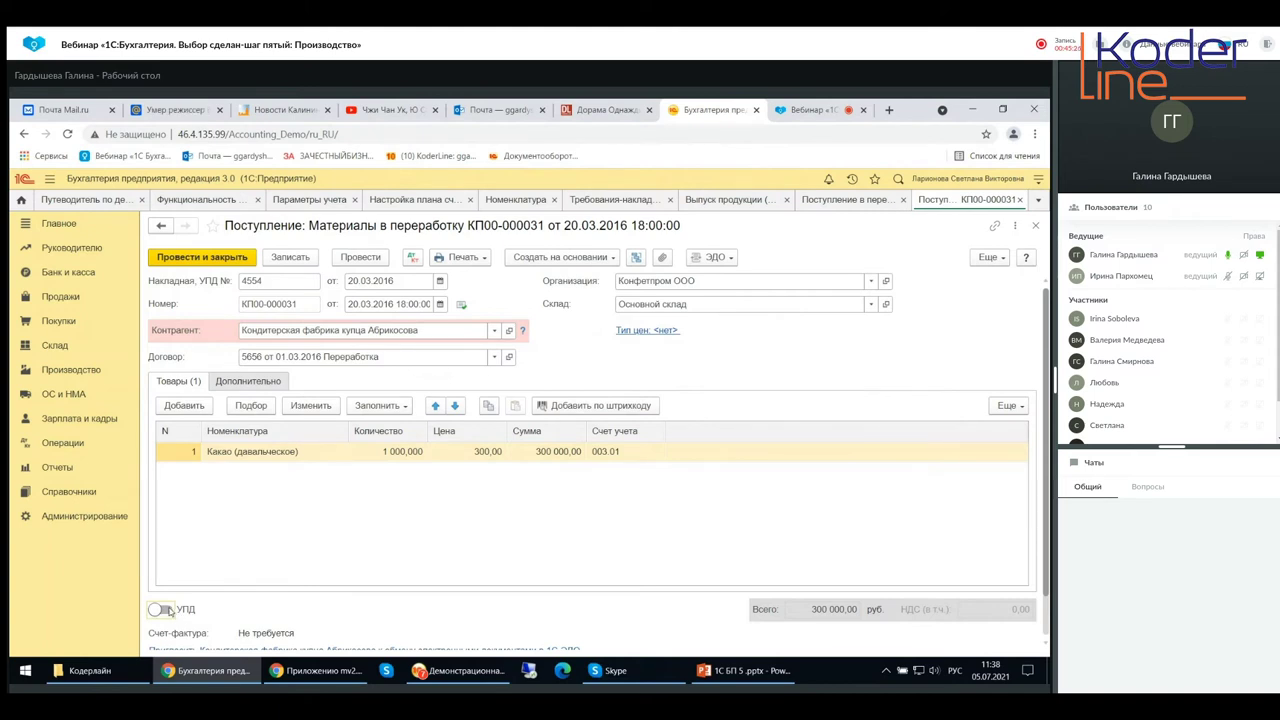
pyautogui.click(162, 610)
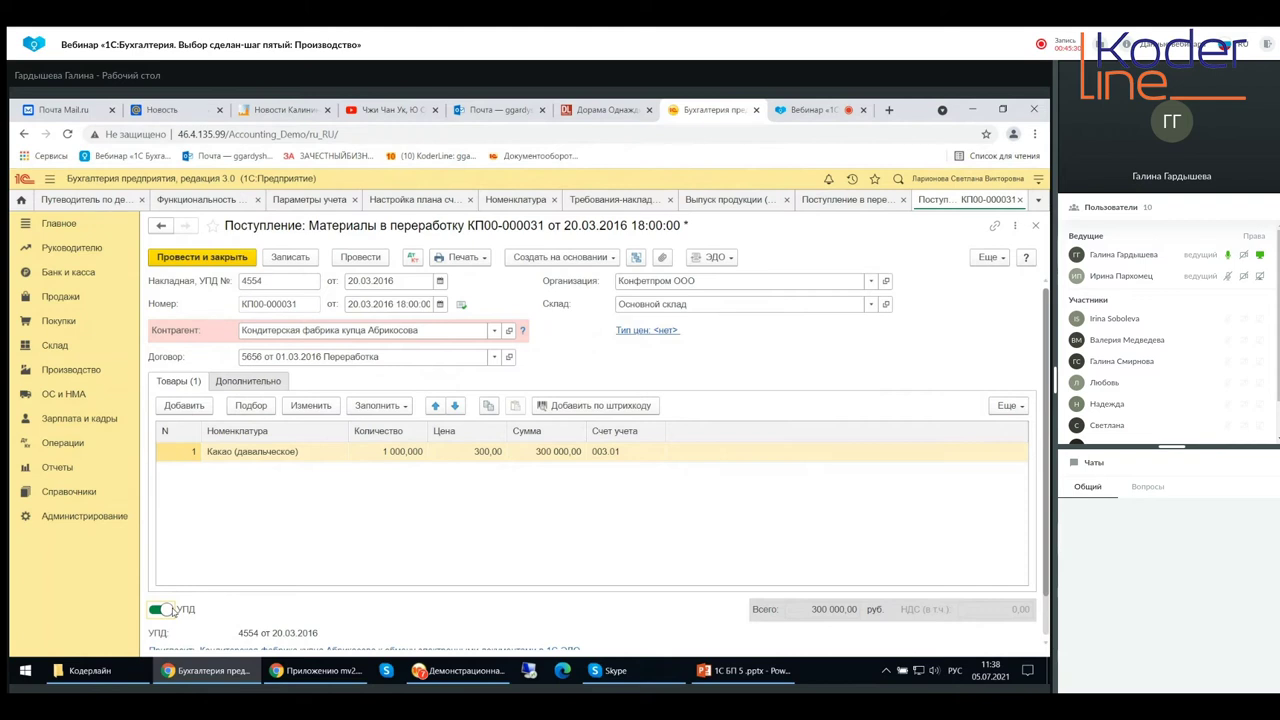
pyautogui.click(168, 610)
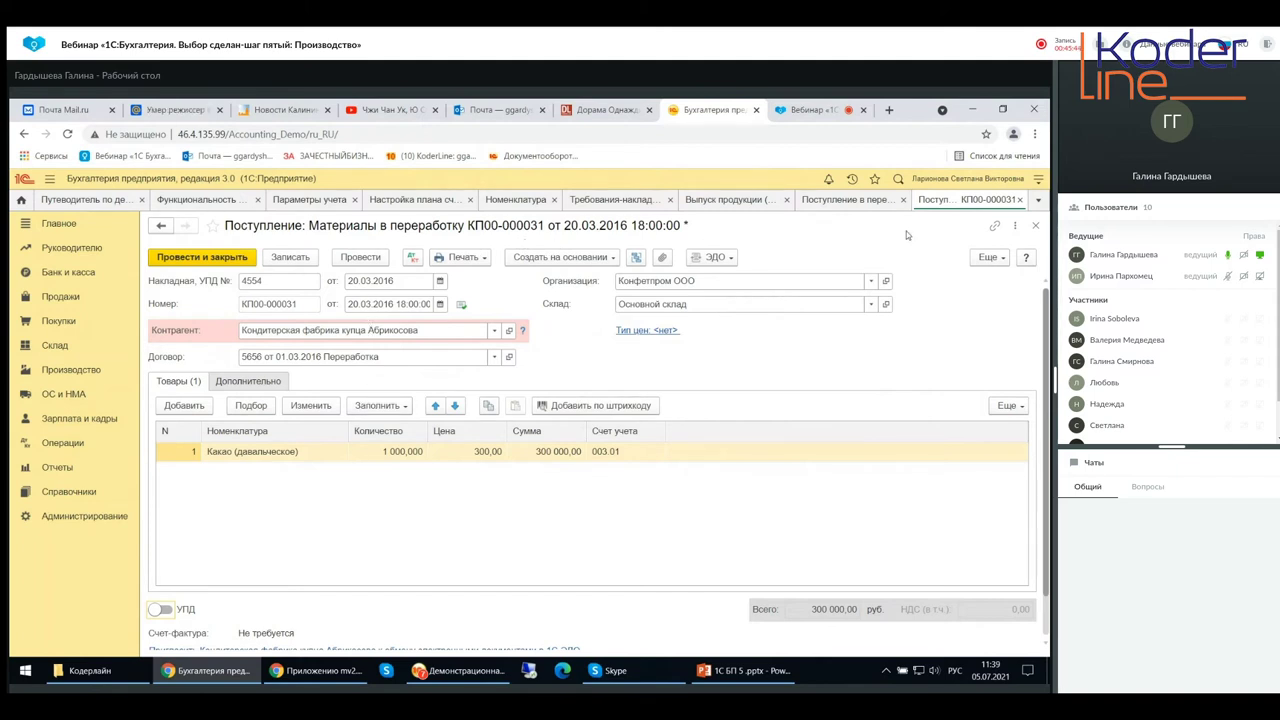
pyautogui.click(1036, 226)
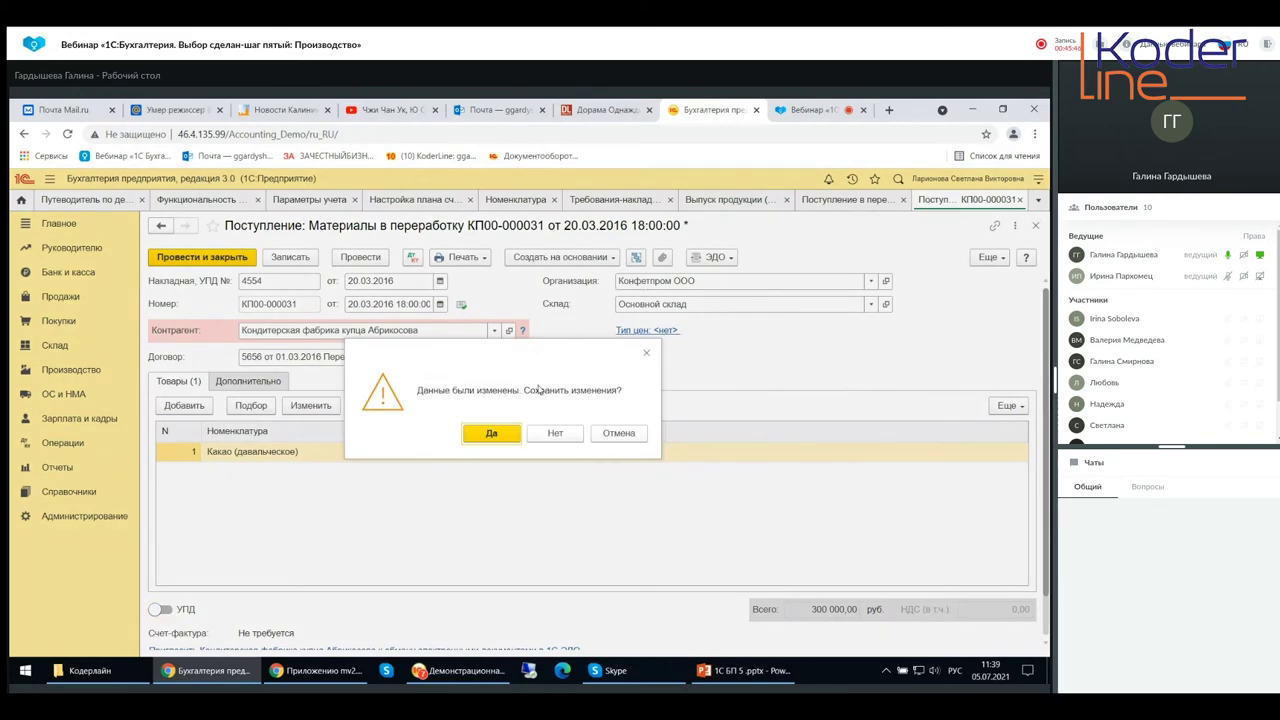
pyautogui.click(558, 436)
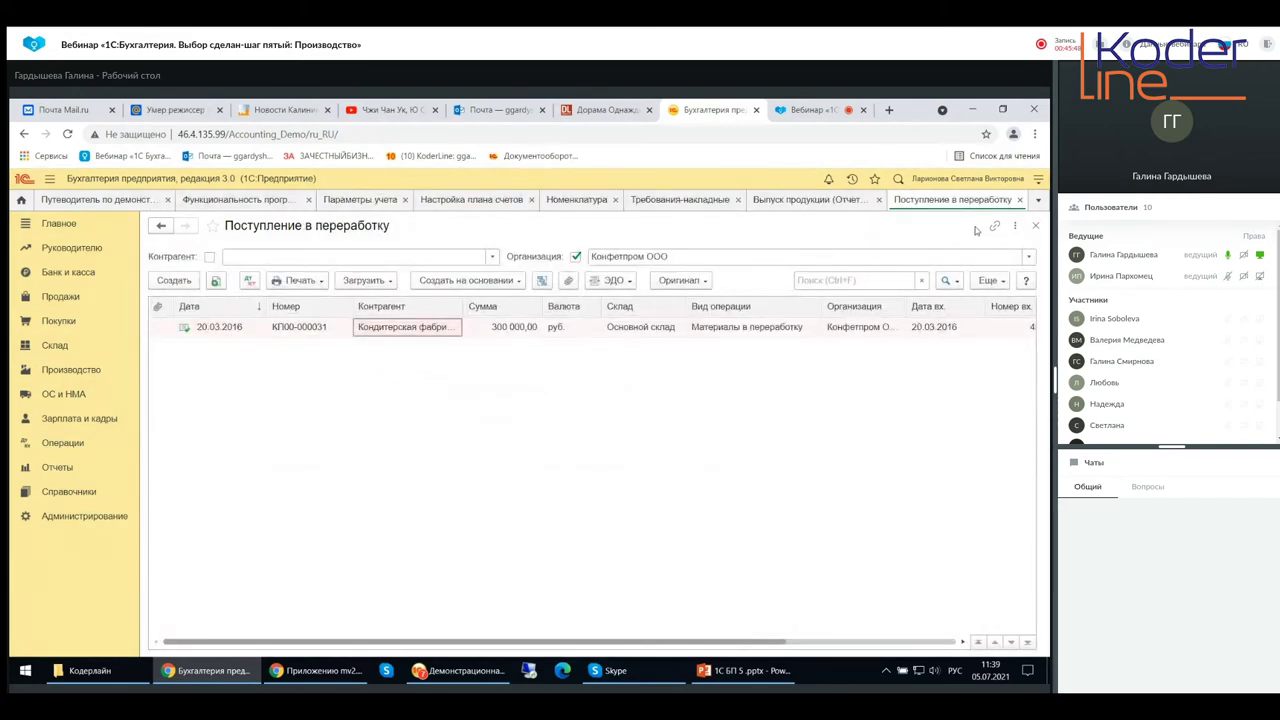
pyautogui.click(1035, 227)
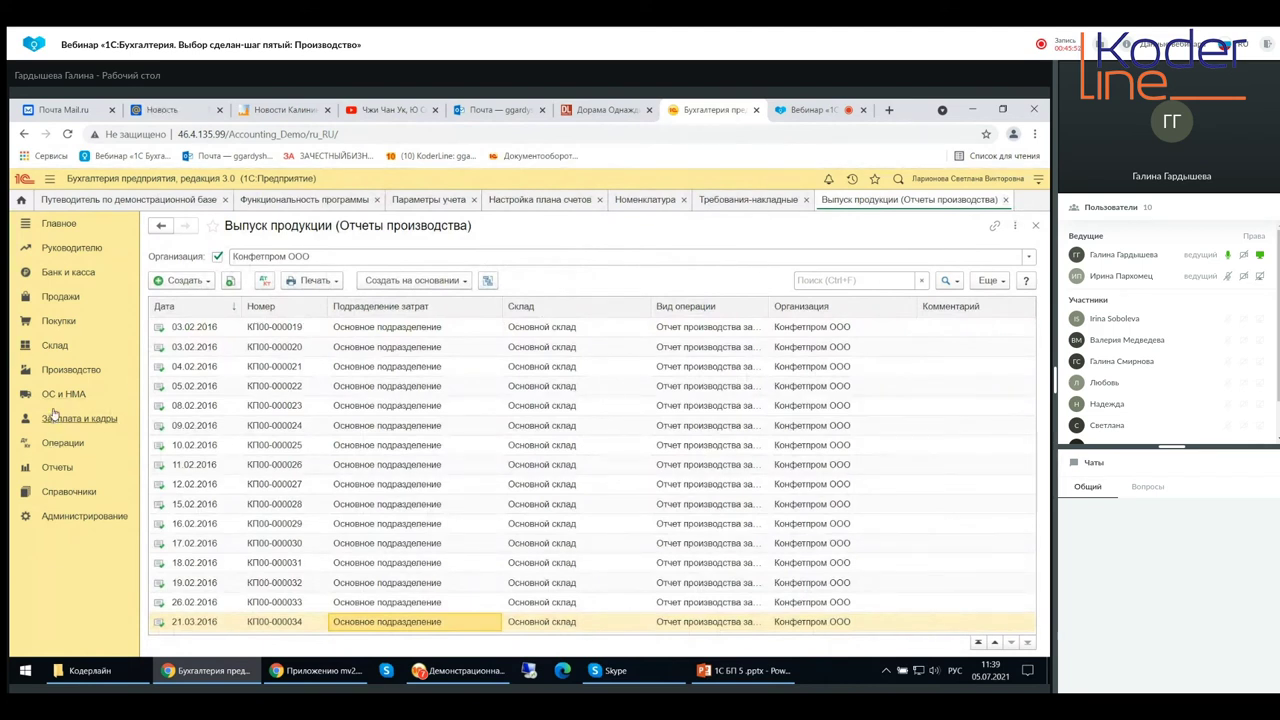
# Step: View the Передача продукции заказчику list in the Производство section and close it
pyautogui.click(88, 372)
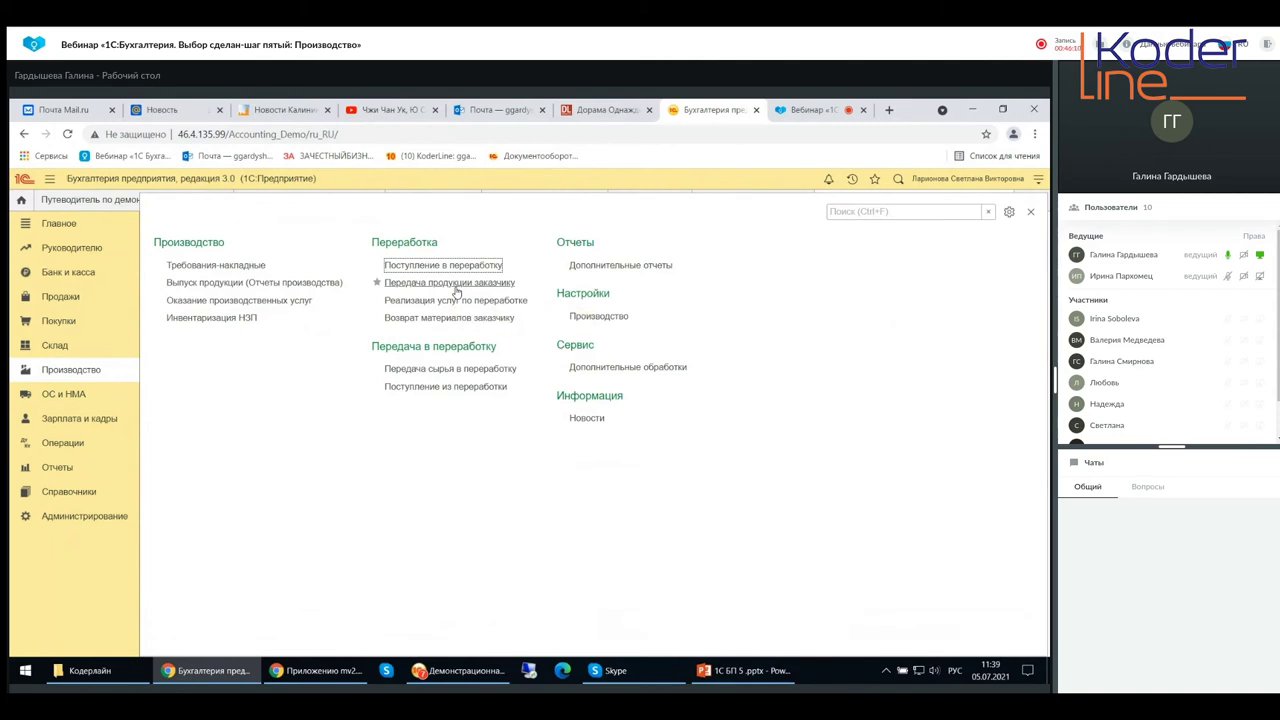
pyautogui.click(455, 287)
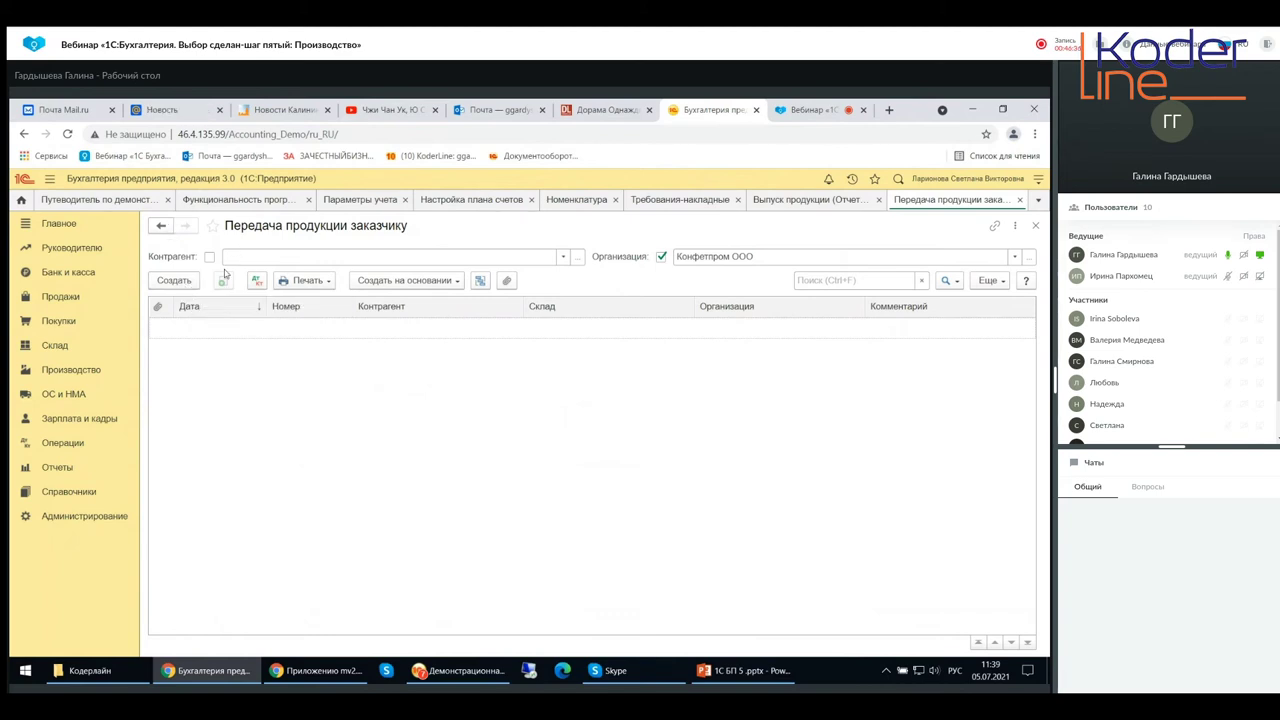
pyautogui.click(1038, 227)
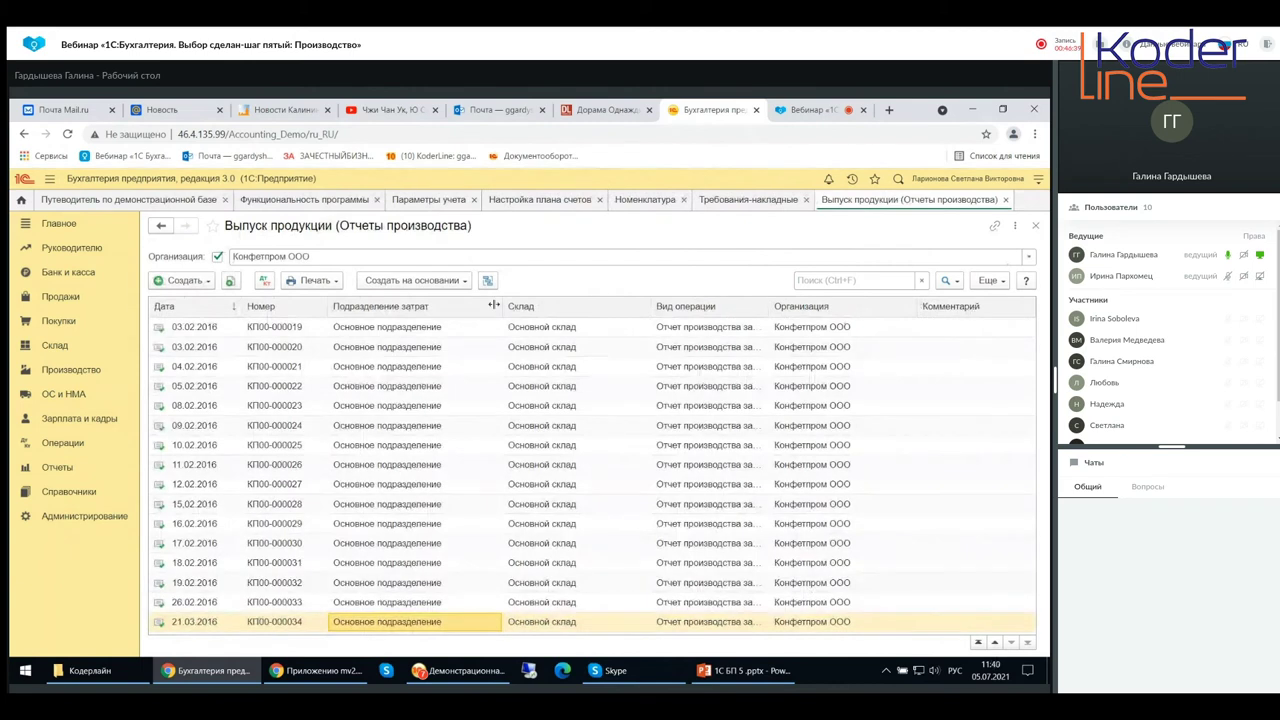
# Step: Check and close Дополнительные отчеты for Производство, and display the reports available in the Отчеты section
pyautogui.click(83, 369)
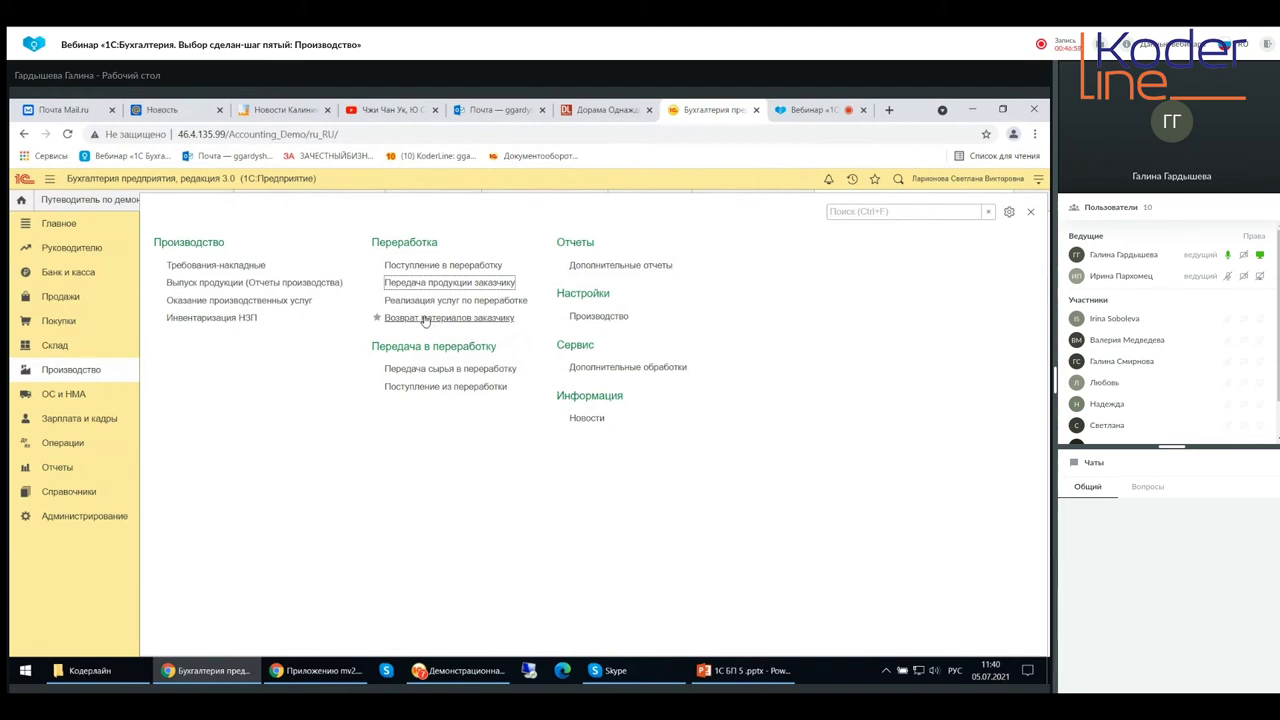
pyautogui.click(584, 266)
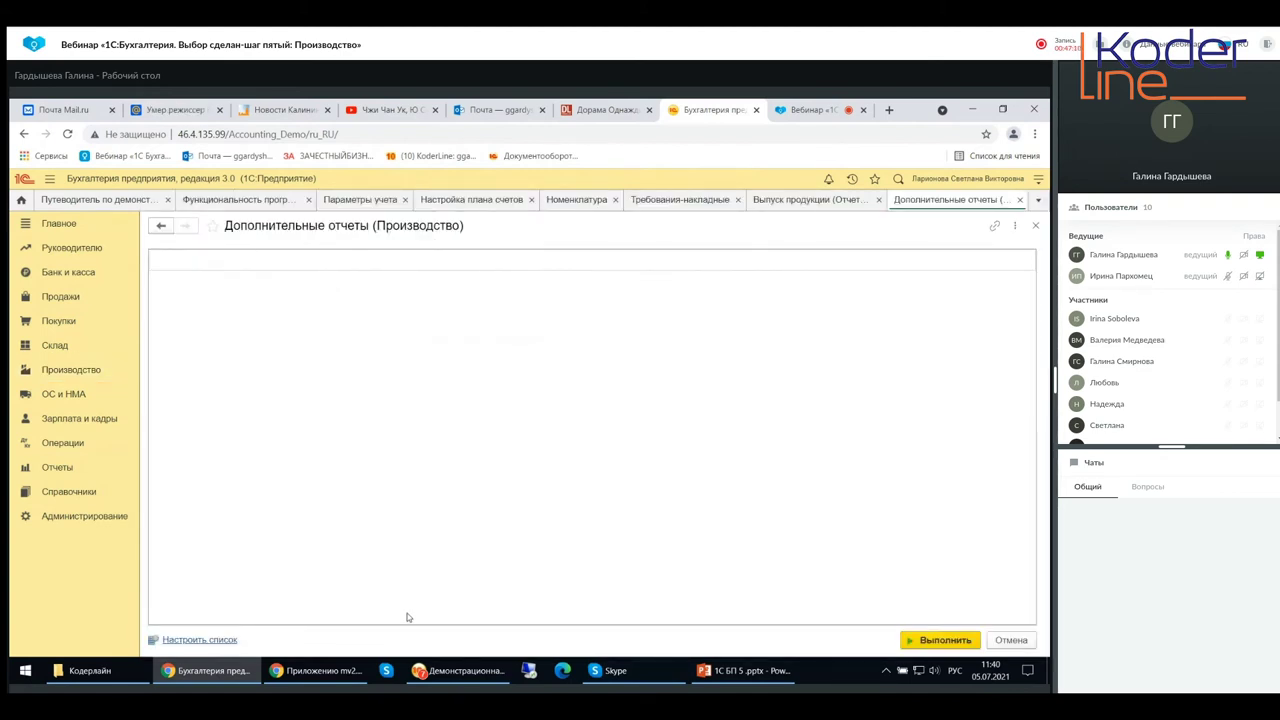
pyautogui.click(1021, 201)
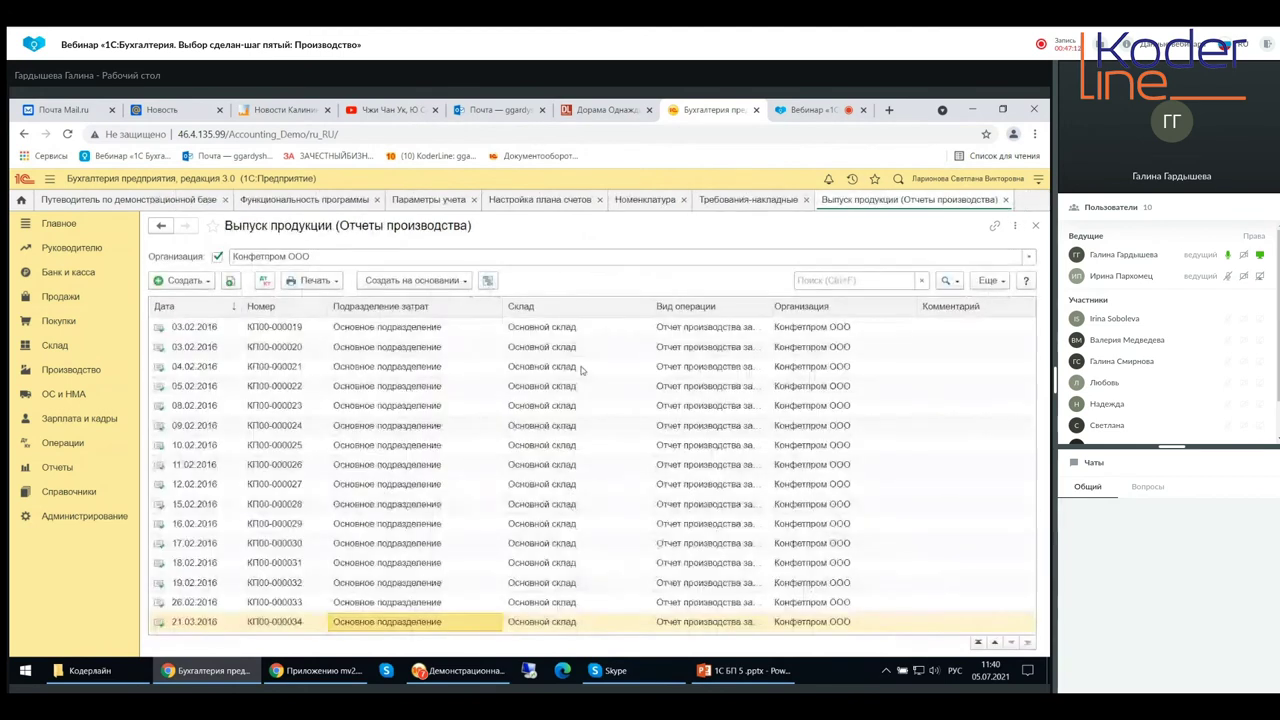
pyautogui.click(60, 468)
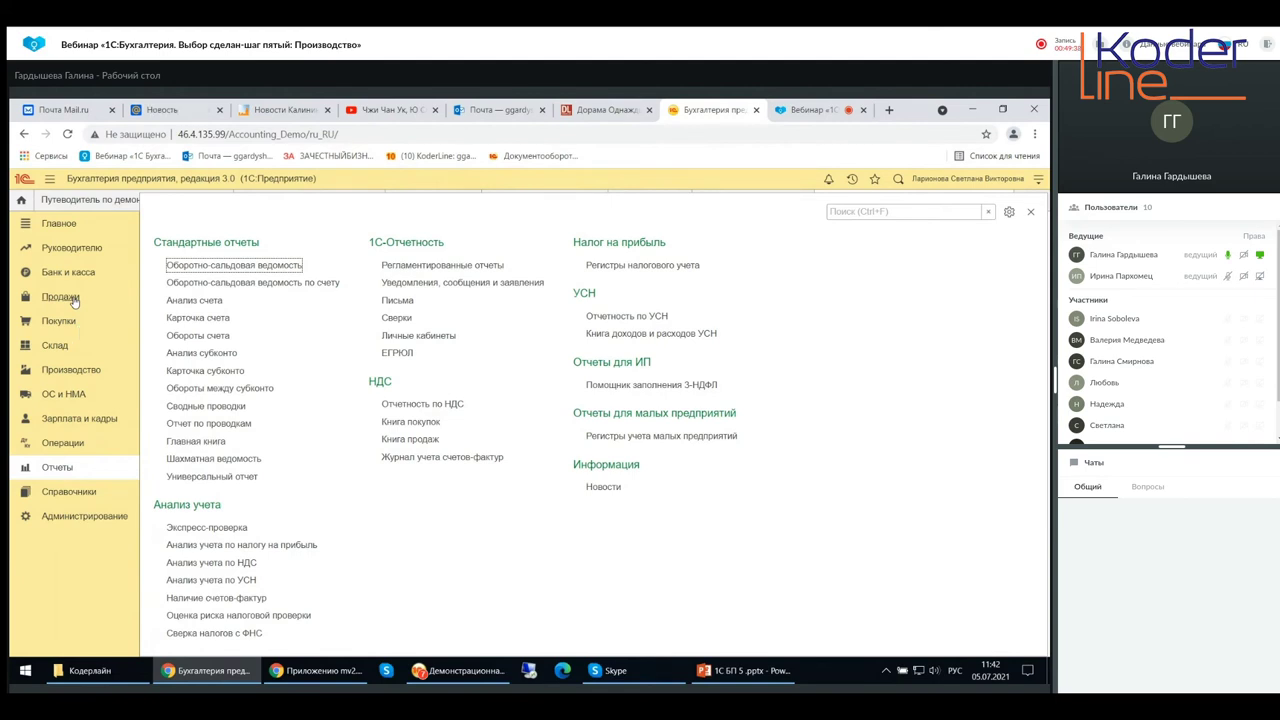
# Step: Open the 10.03.2016 sale to Магазин №23 from Реализация (акты, накладные, УПД), review its Ассорти line, and close the document
pyautogui.click(73, 298)
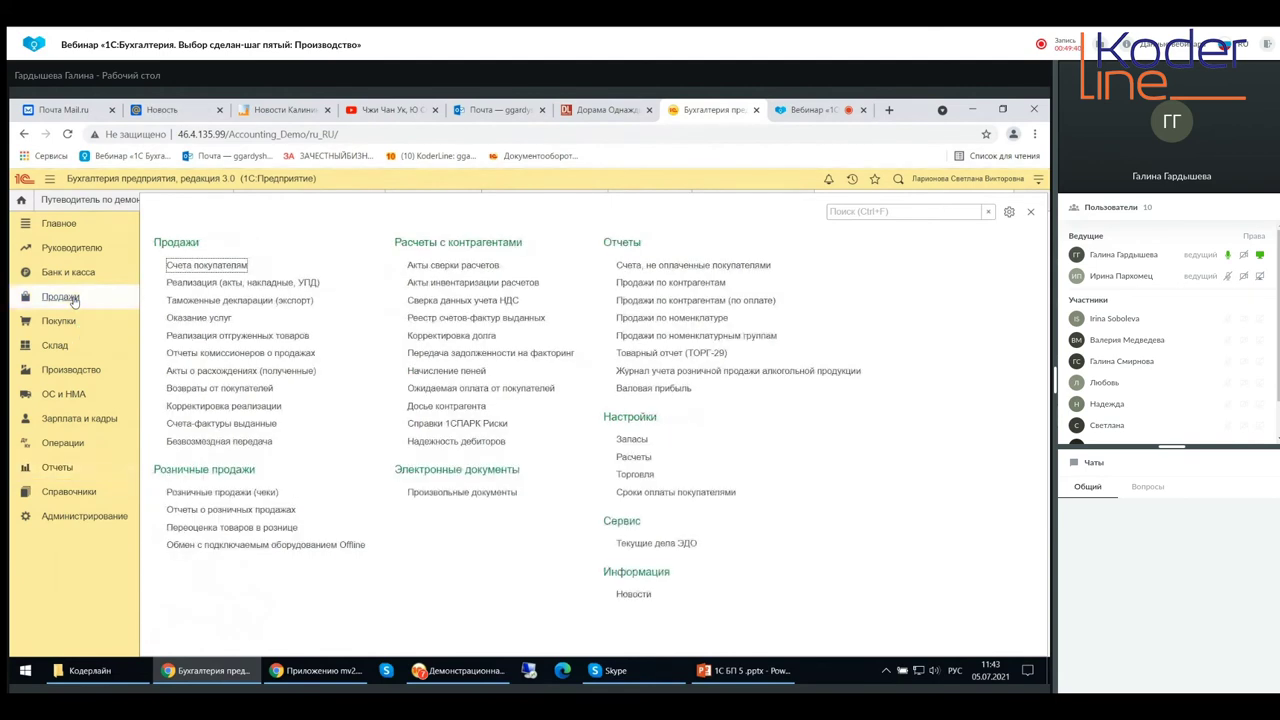
pyautogui.click(185, 288)
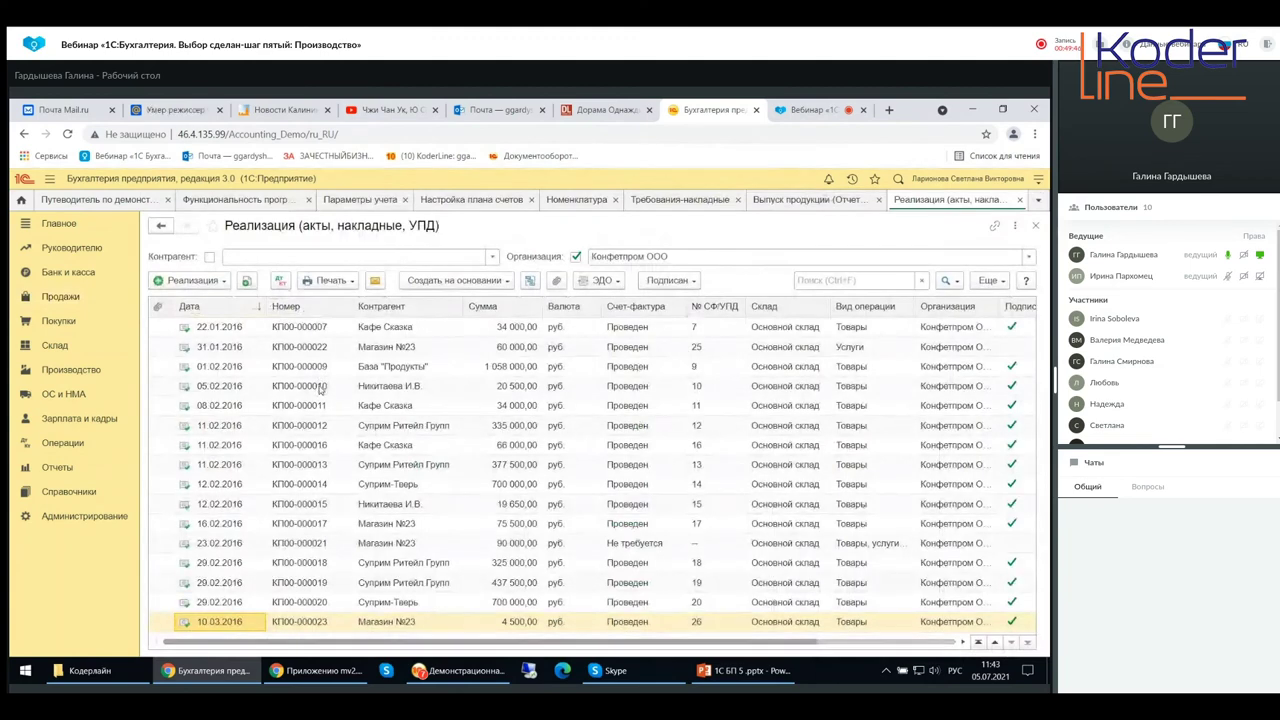
pyautogui.click(331, 622)
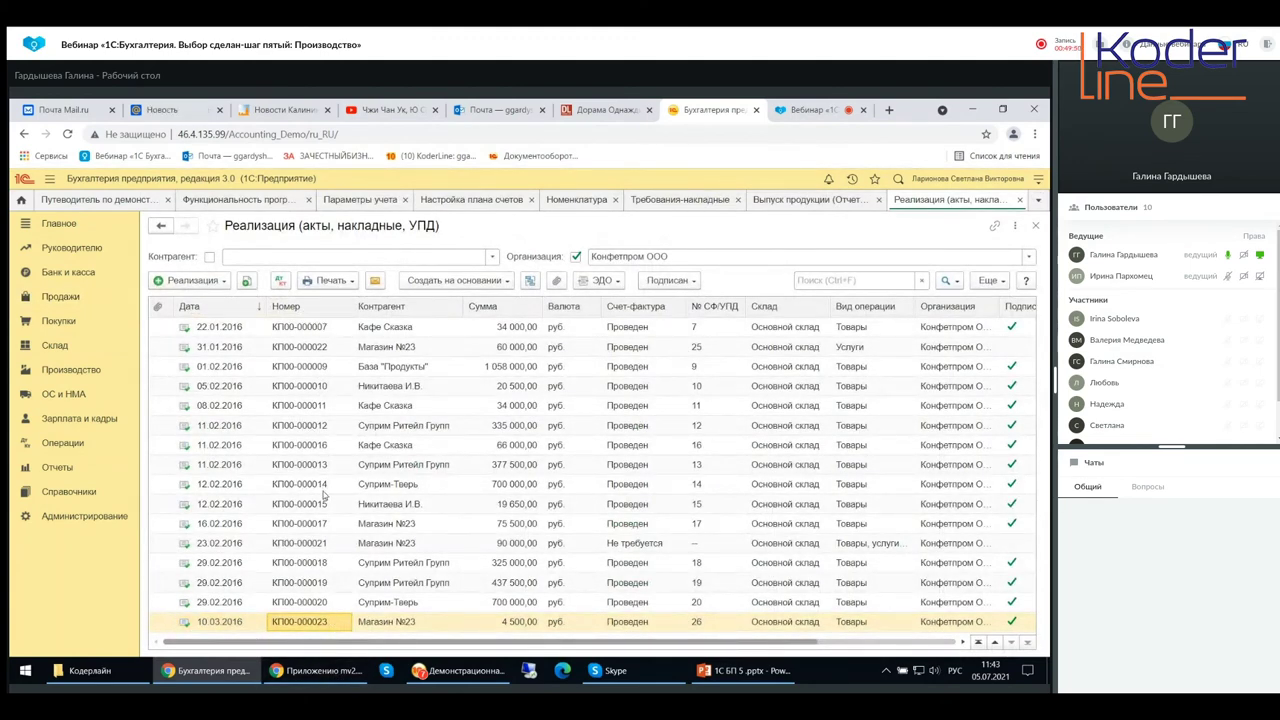
pyautogui.press('Return')
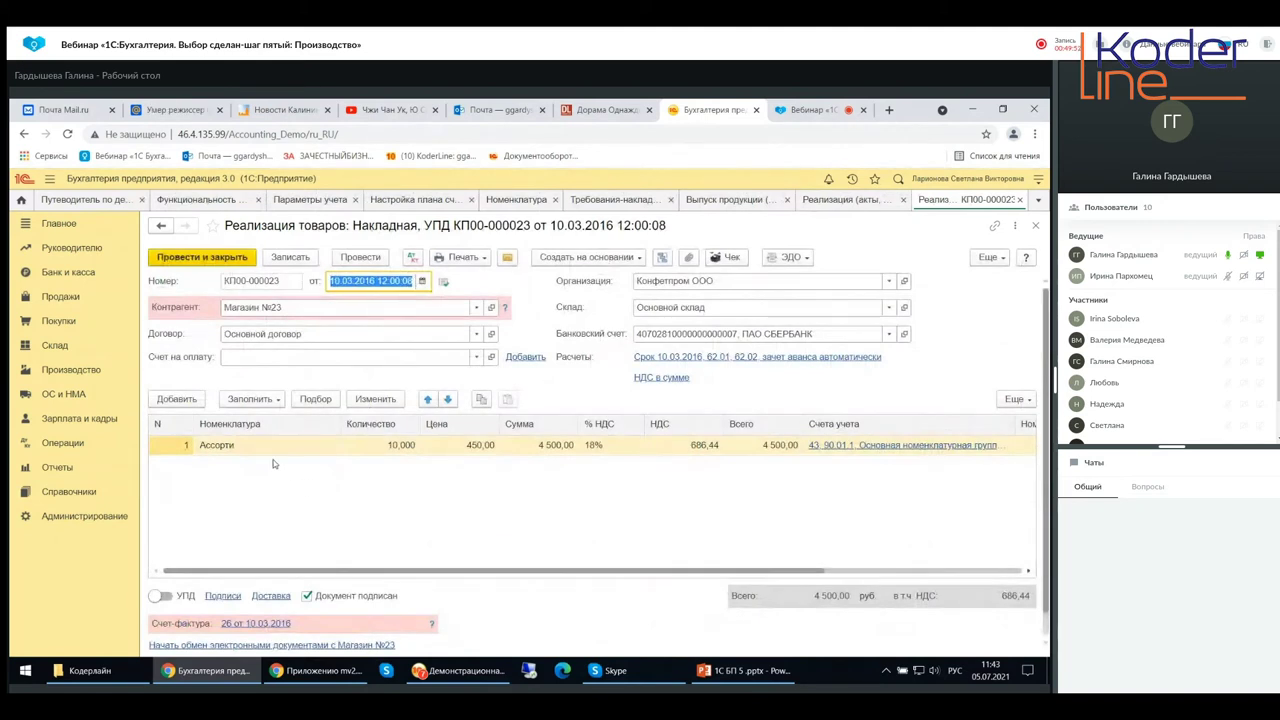
pyautogui.click(268, 450)
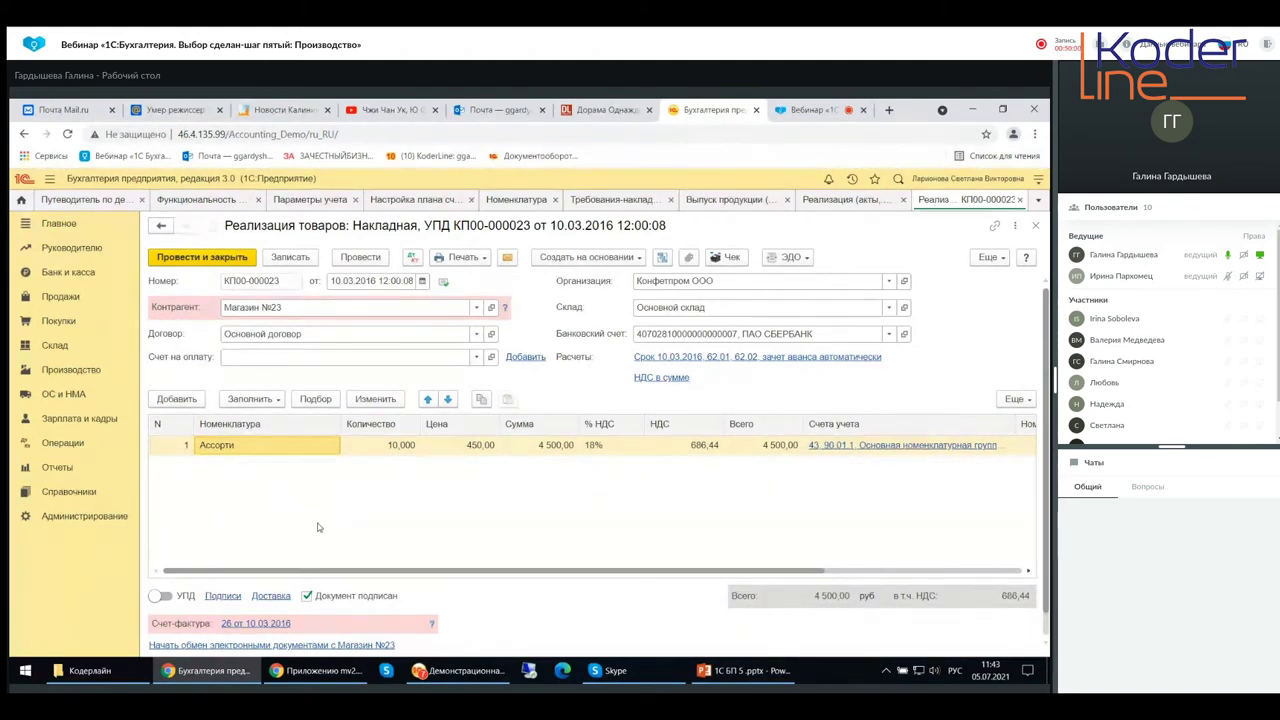
pyautogui.click(1036, 226)
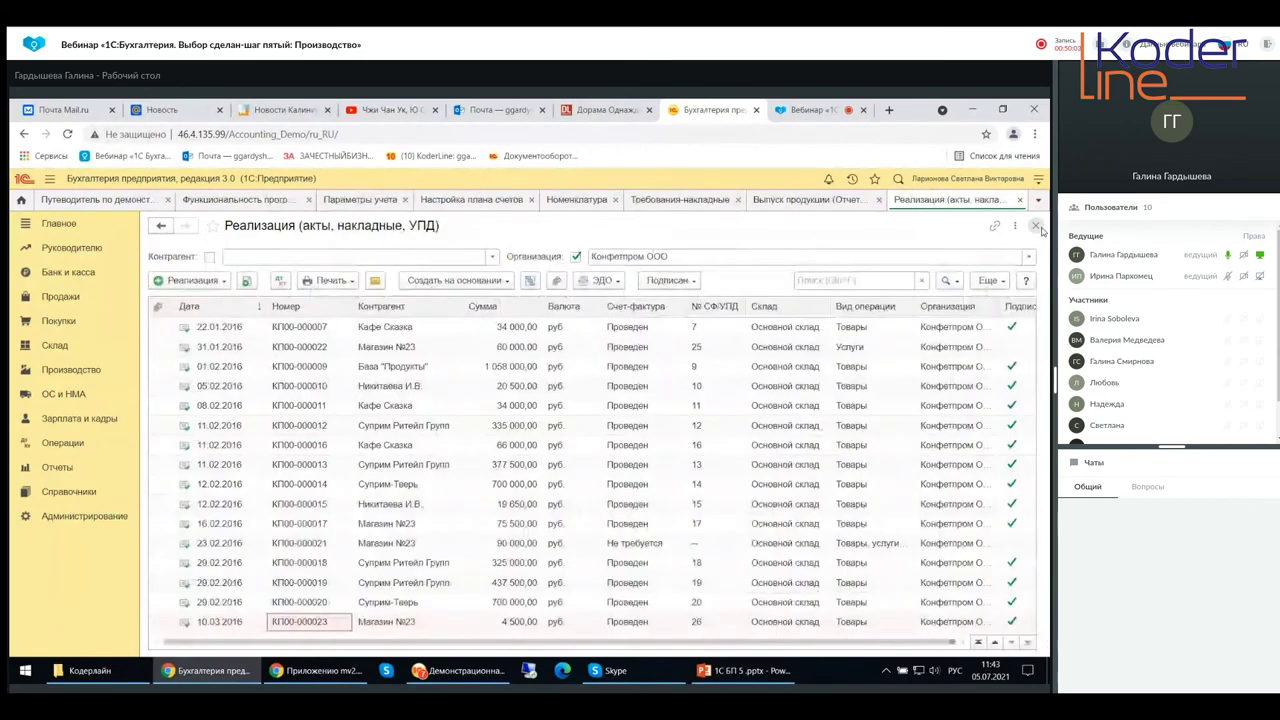
# Step: Compare the documents available in the Производство and Склад sections, and postpone entering the Интернет-поддержка login details
pyautogui.click(60, 370)
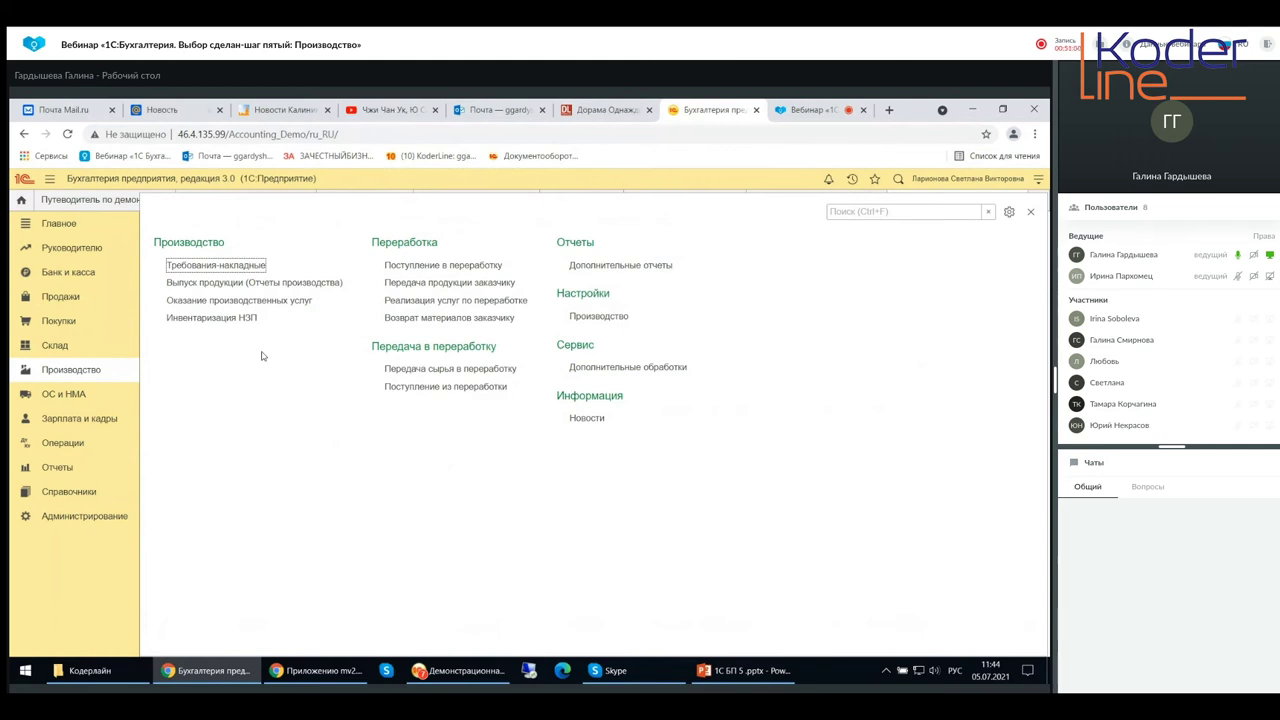
pyautogui.click(55, 346)
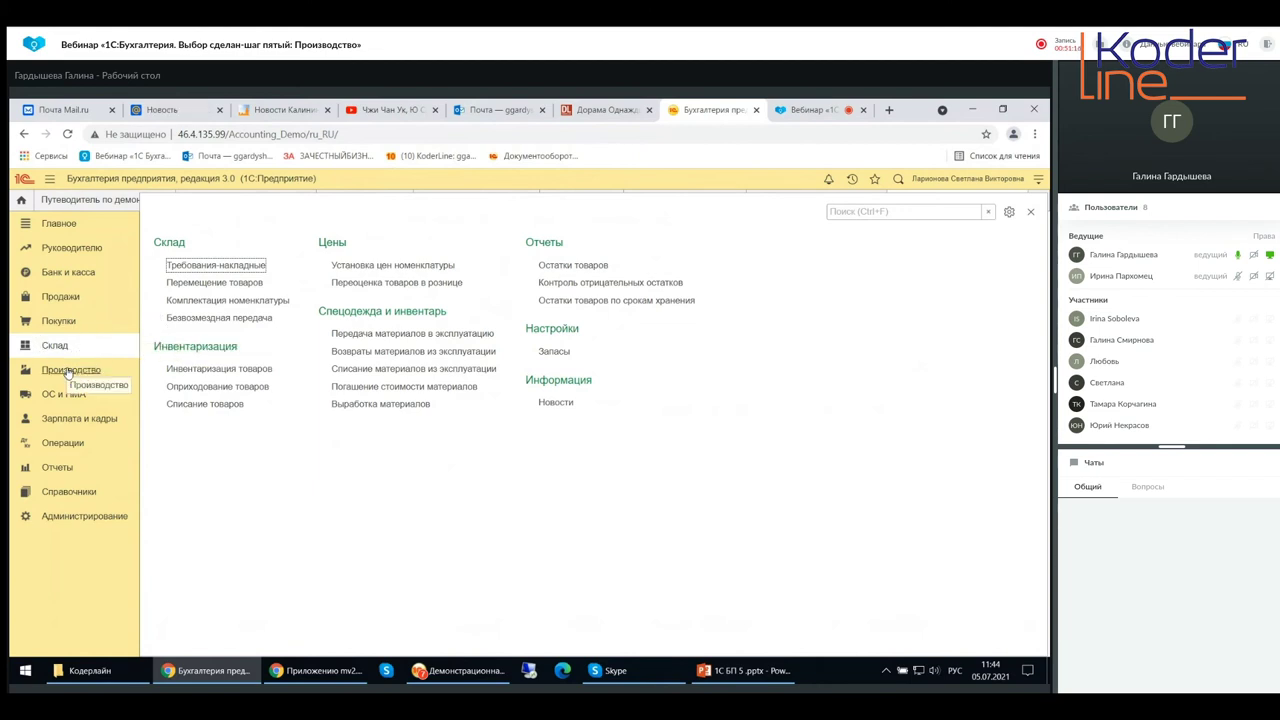
pyautogui.click(72, 370)
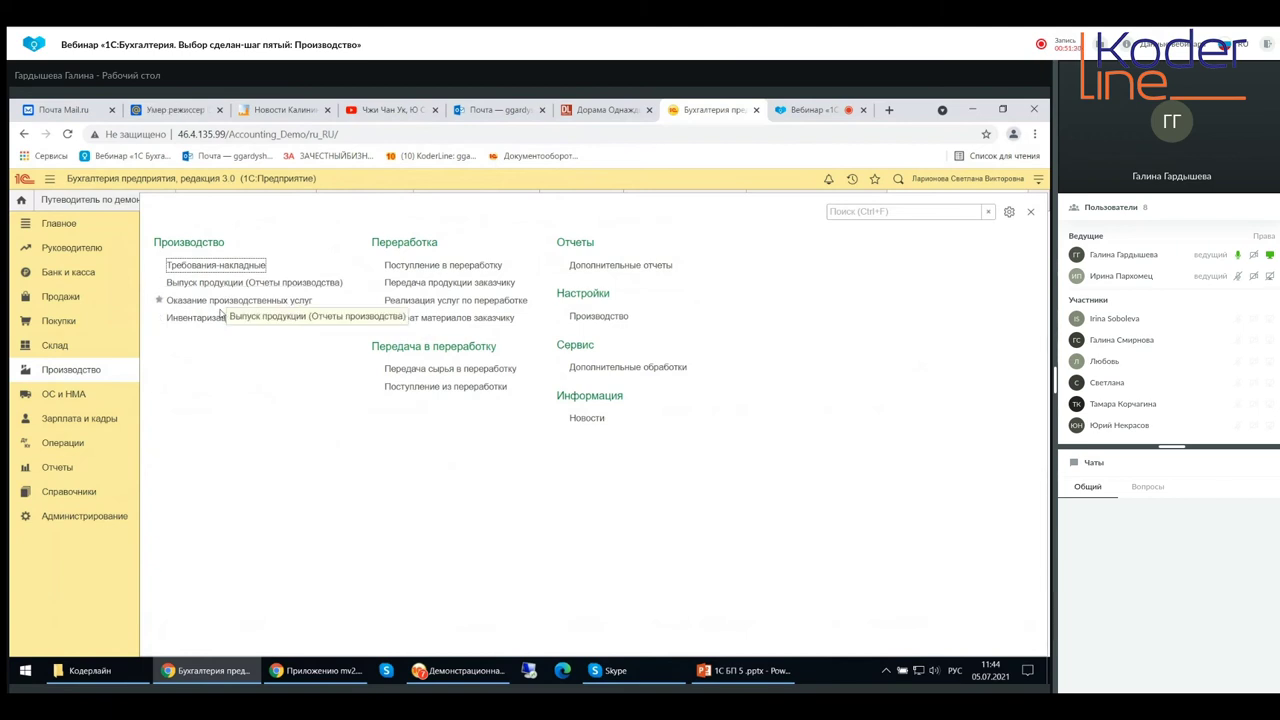
pyautogui.click(66, 347)
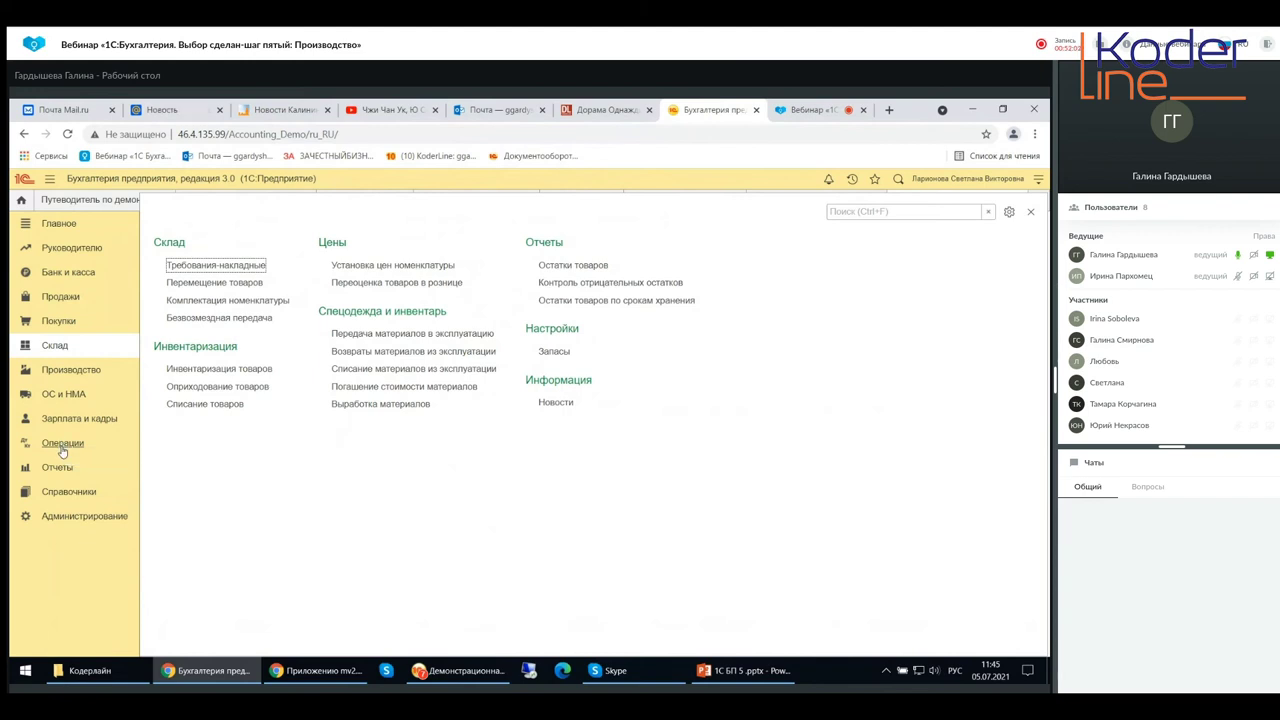
pyautogui.click(60, 372)
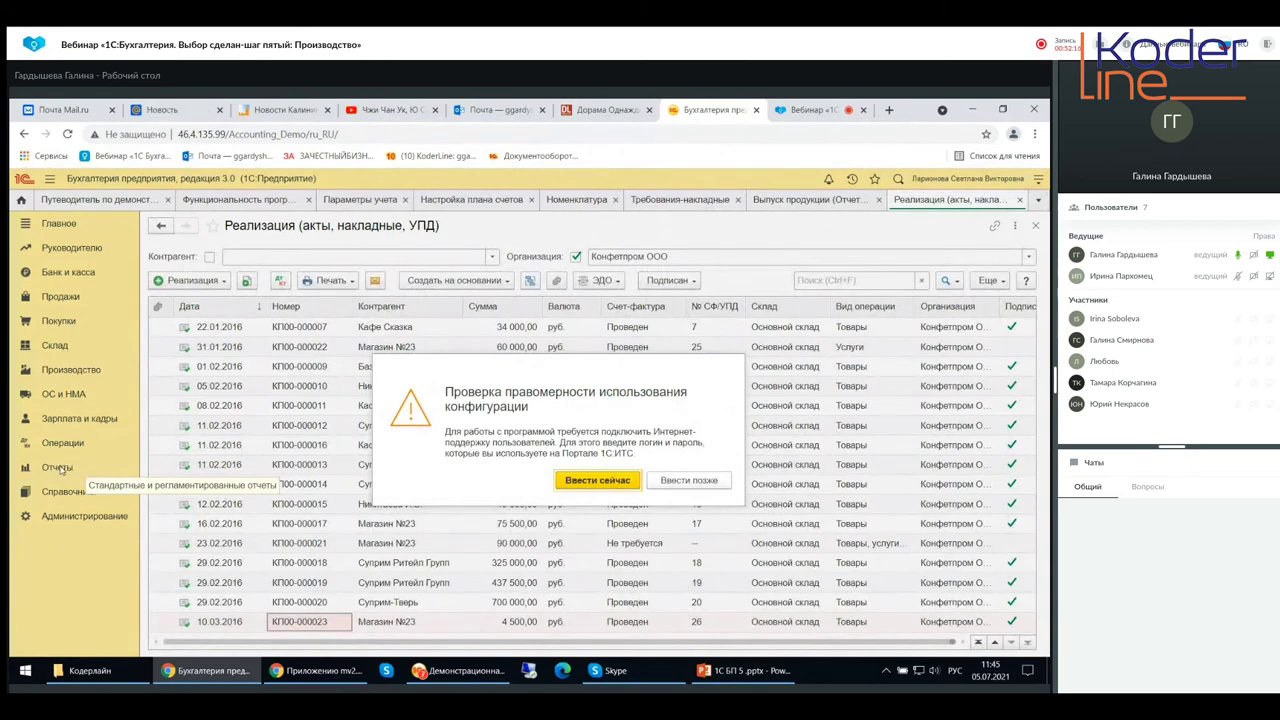
pyautogui.click(684, 482)
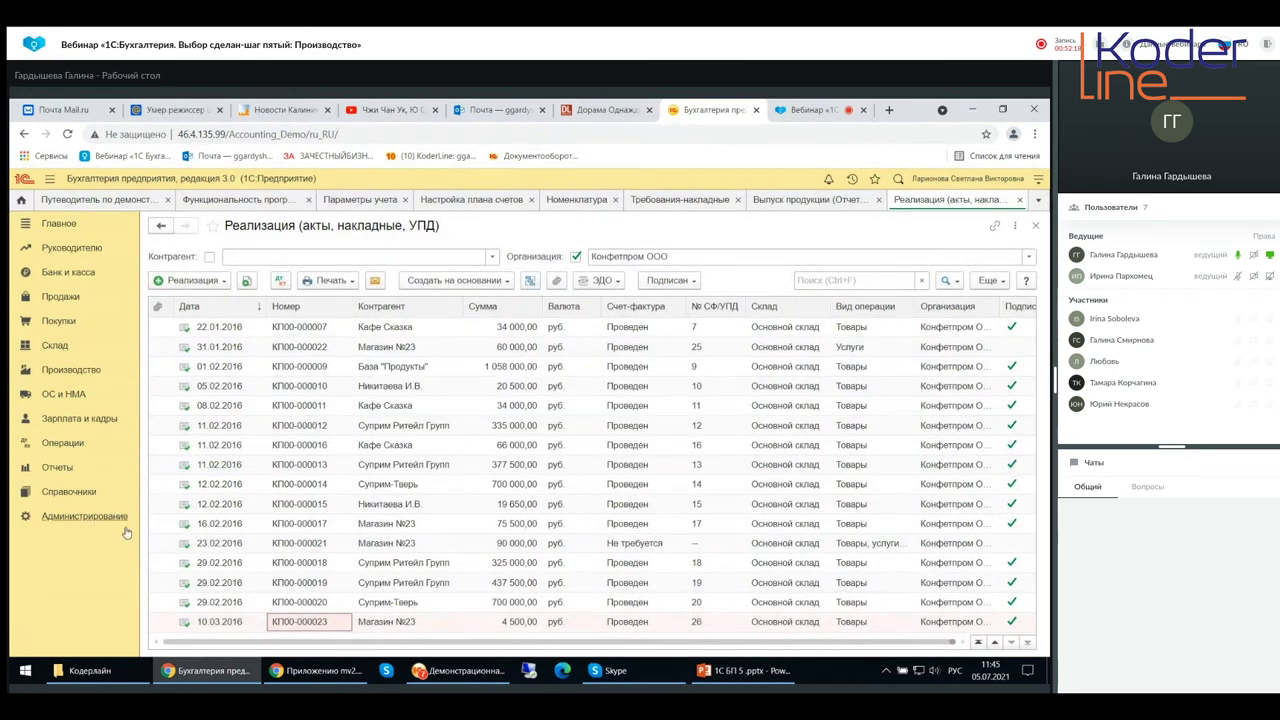
# Step: Run Экспресс-проверка ведения учета from Отчеты for Конфетпром ООО over the period 01.06.2021–30.06.2021
pyautogui.click(57, 467)
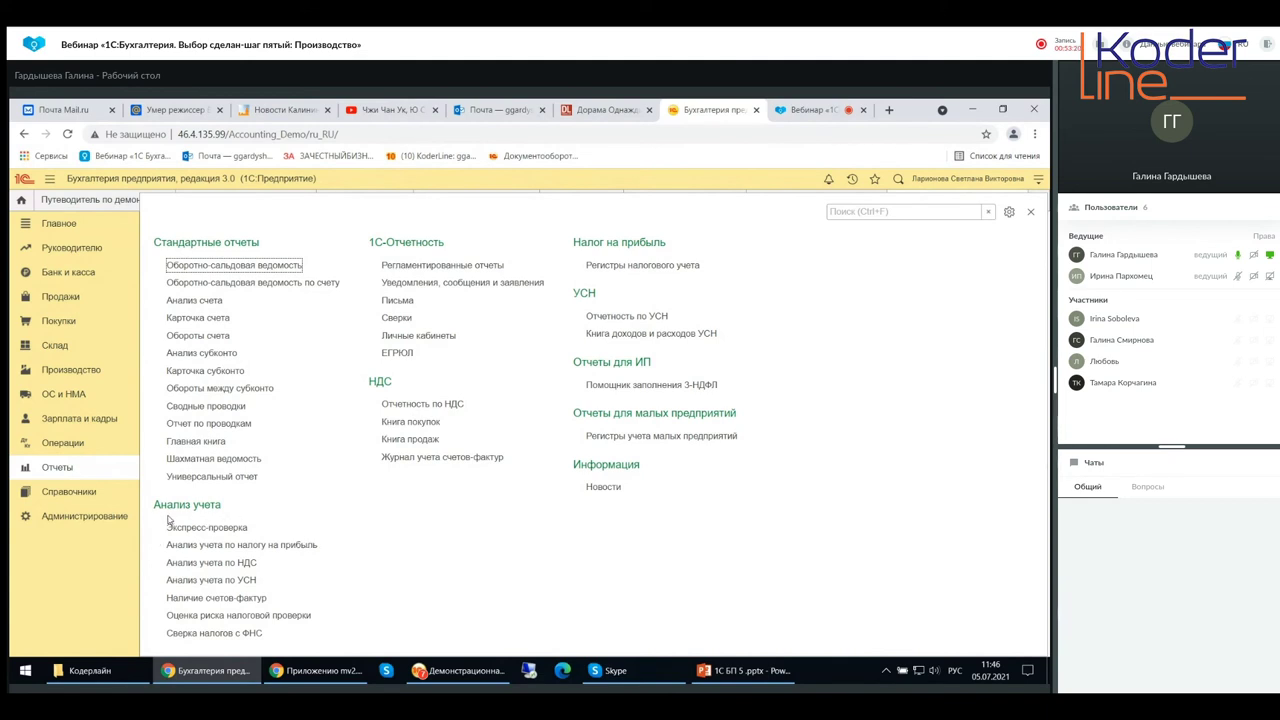
pyautogui.click(236, 542)
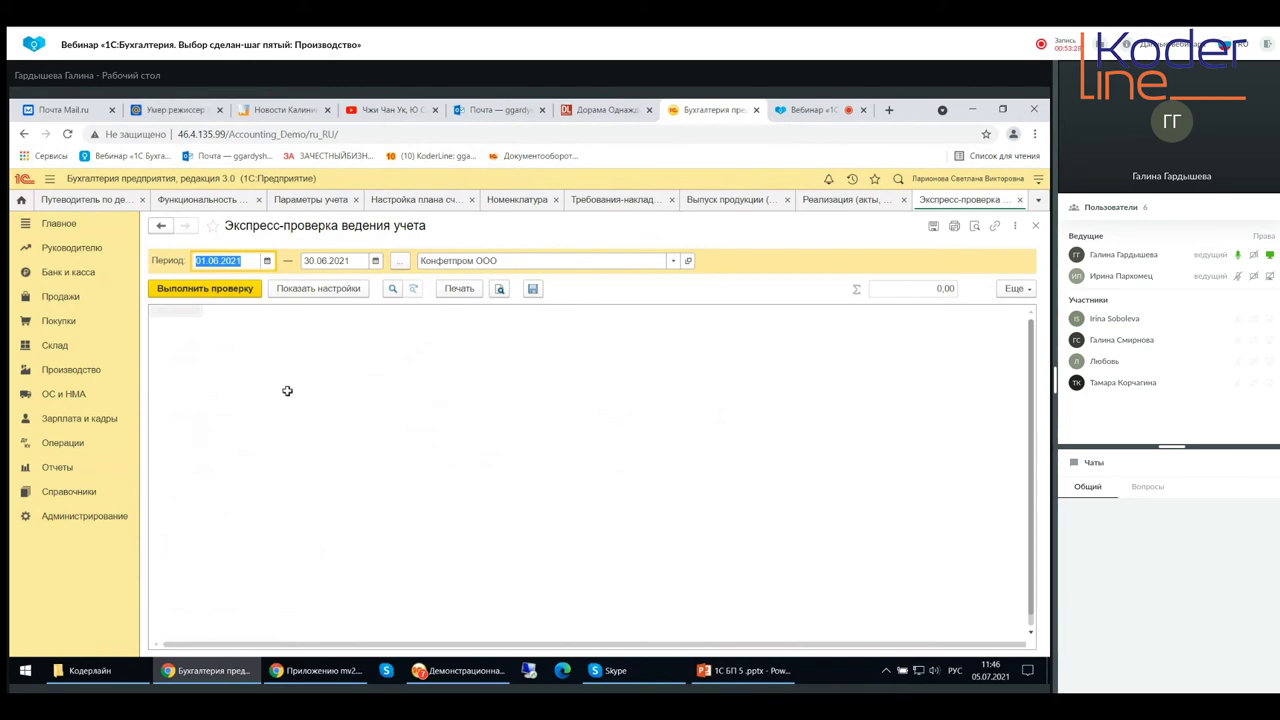
pyautogui.click(234, 289)
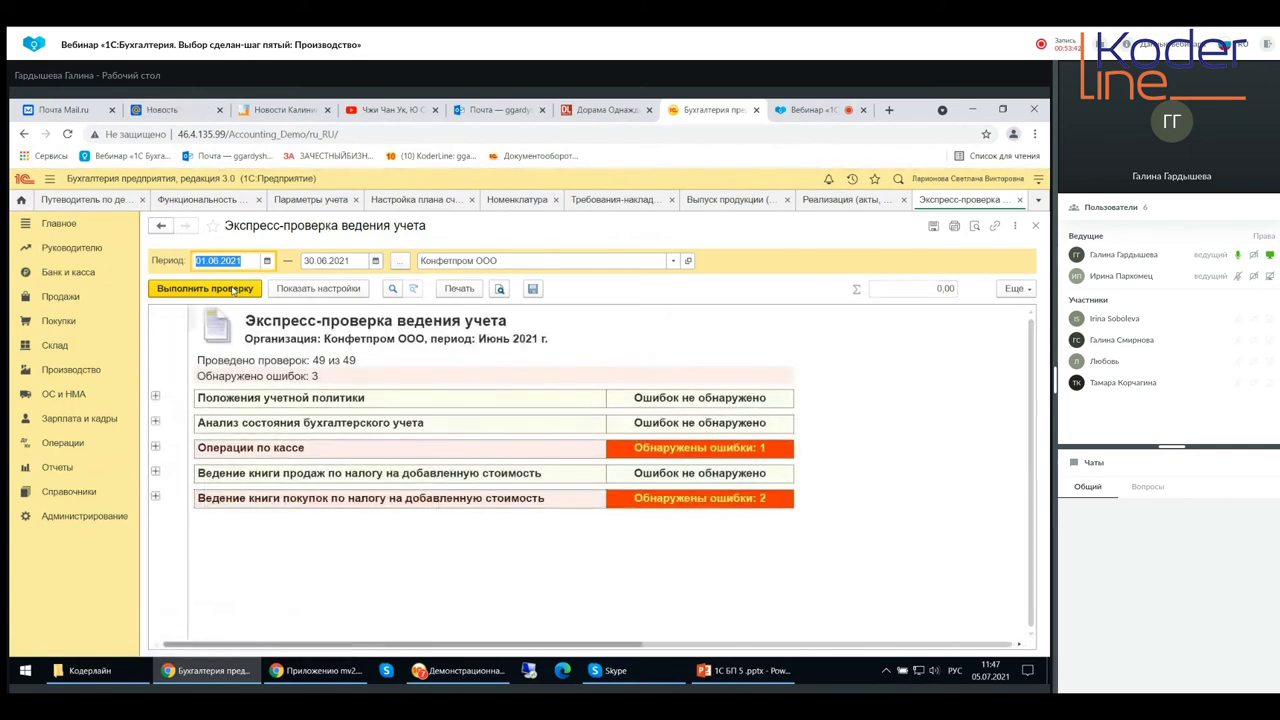
# Step: Expand Положения учетной политики in the check report, review its individual checks, and collapse the section
pyautogui.click(155, 397)
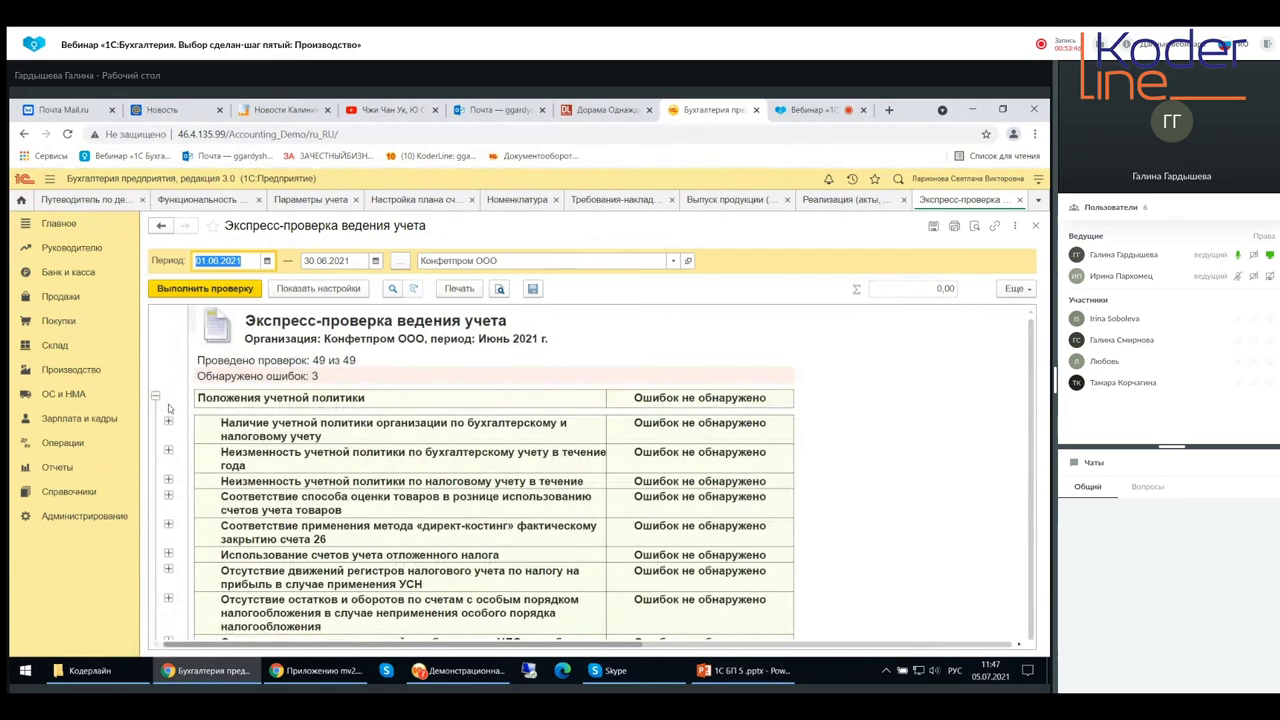
pyautogui.scroll(-2, 324, 433)
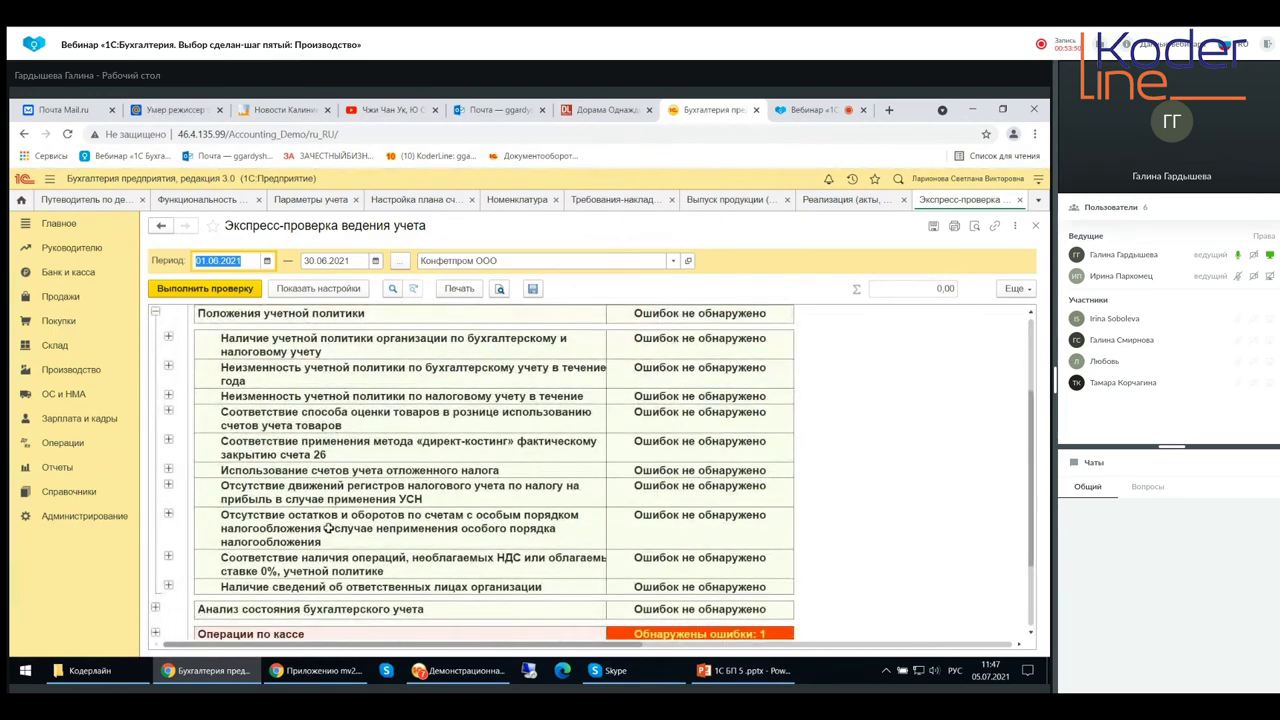
pyautogui.click(155, 313)
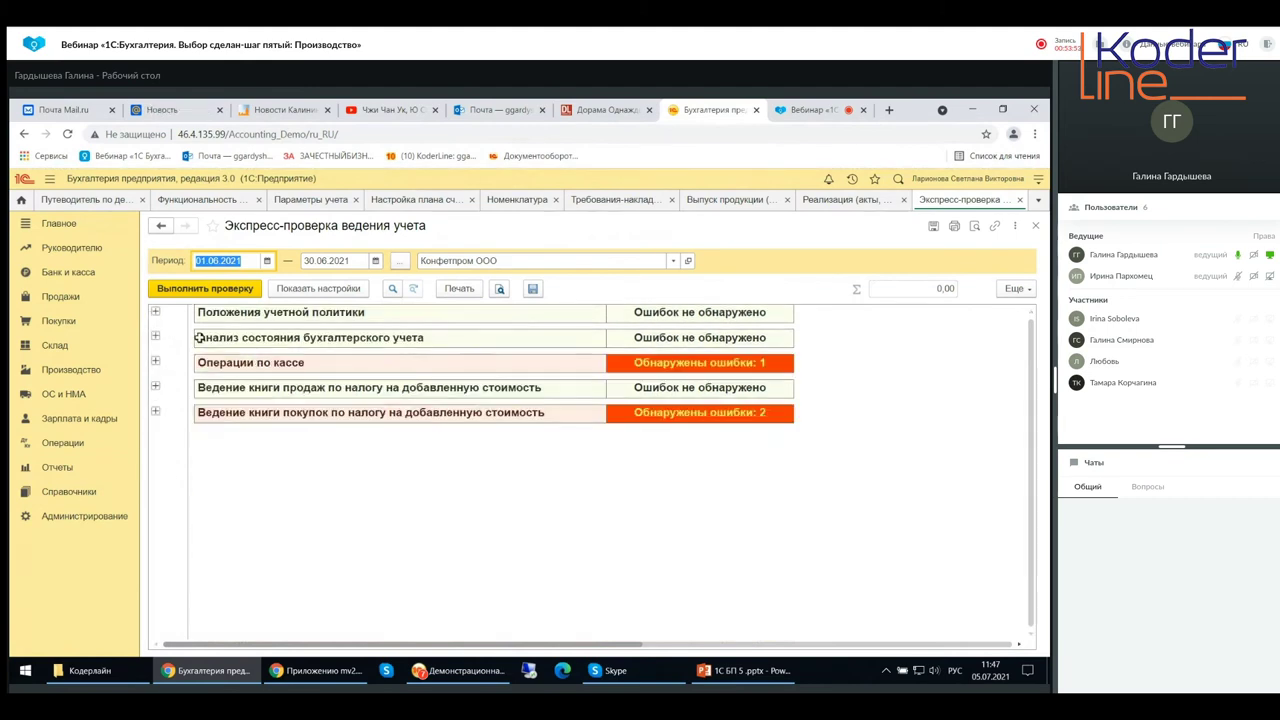
# Step: Expand Операции по кассе, review the details of Соблюдение лимита остатков денег в кассе, and collapse those details
pyautogui.click(155, 361)
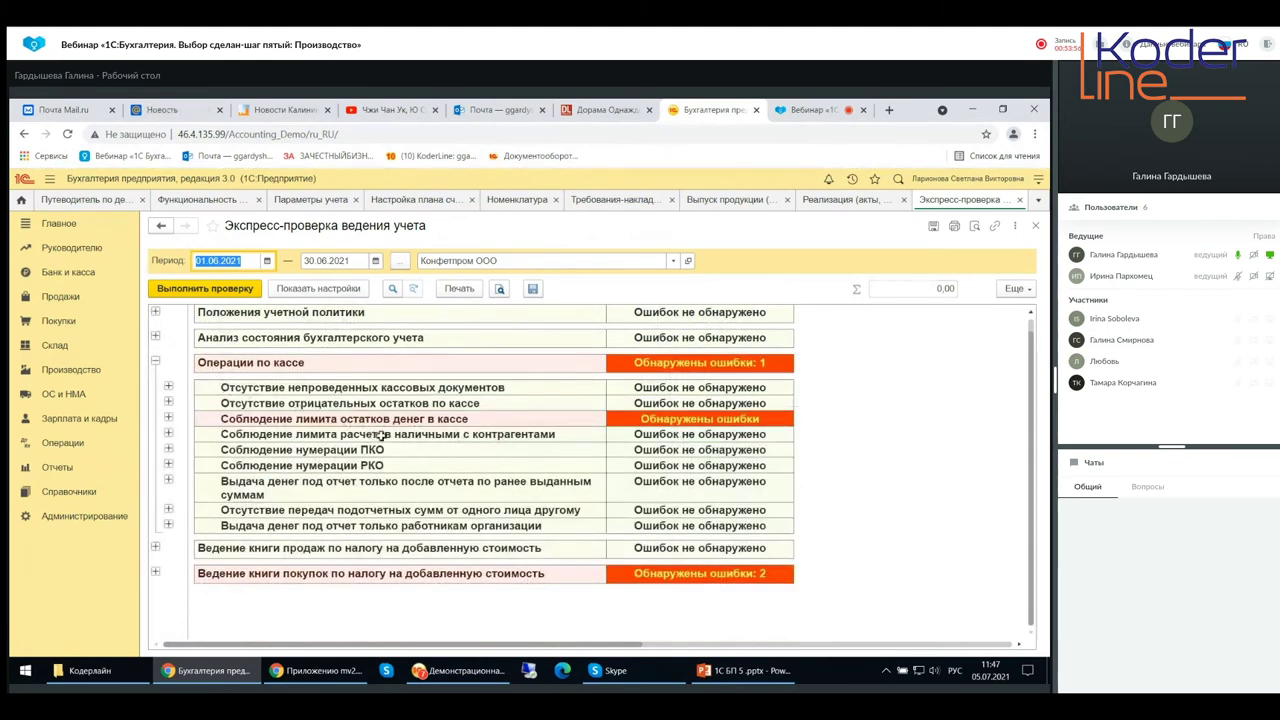
pyautogui.click(168, 419)
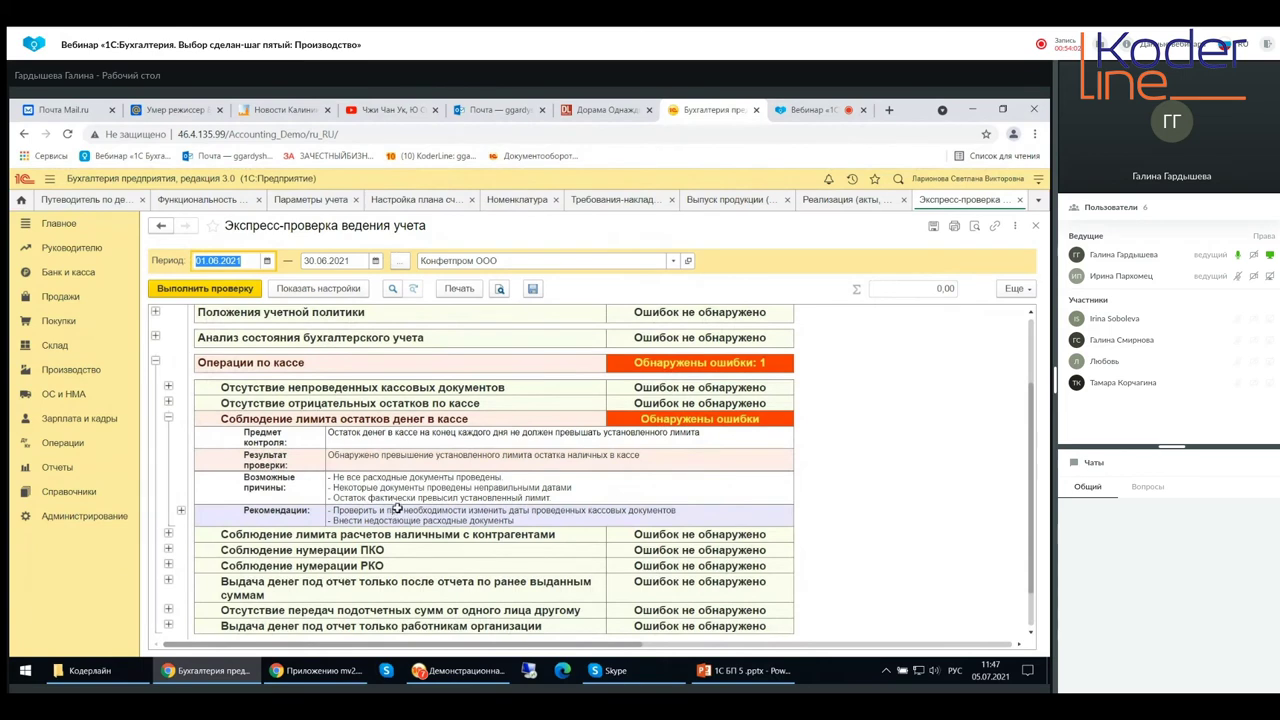
pyautogui.click(168, 419)
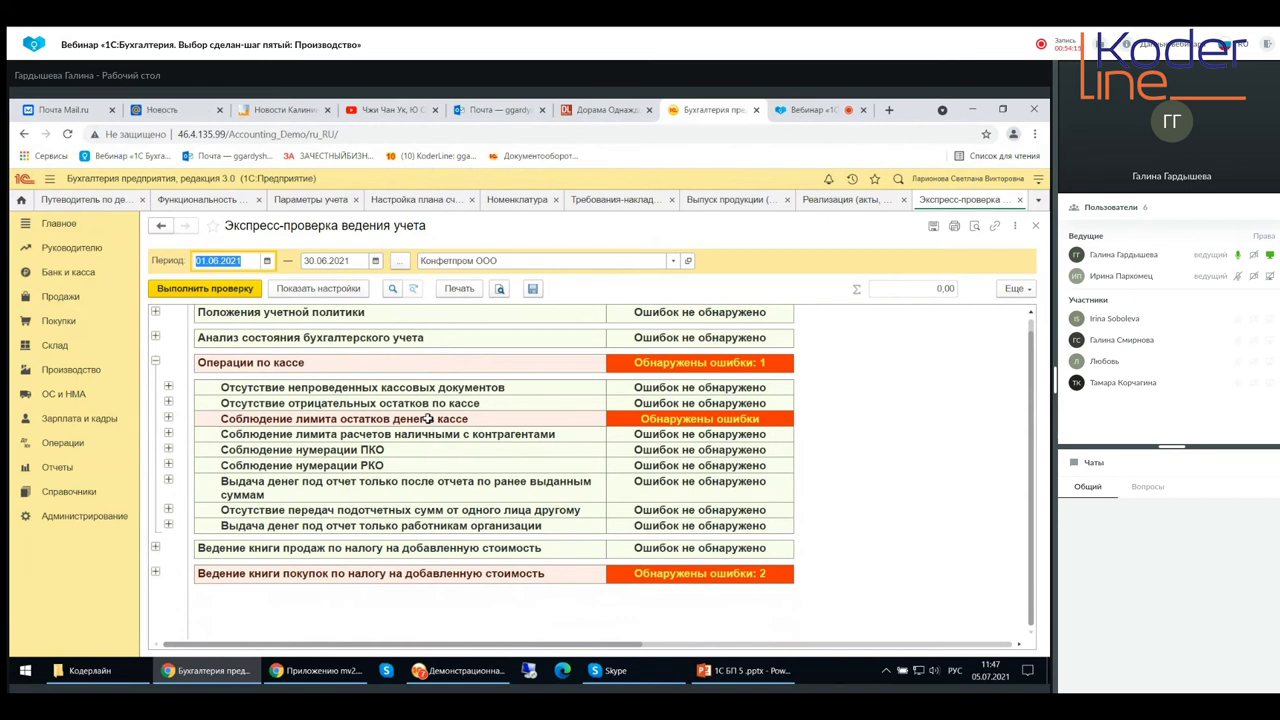
pyautogui.scroll(1, 360, 384)
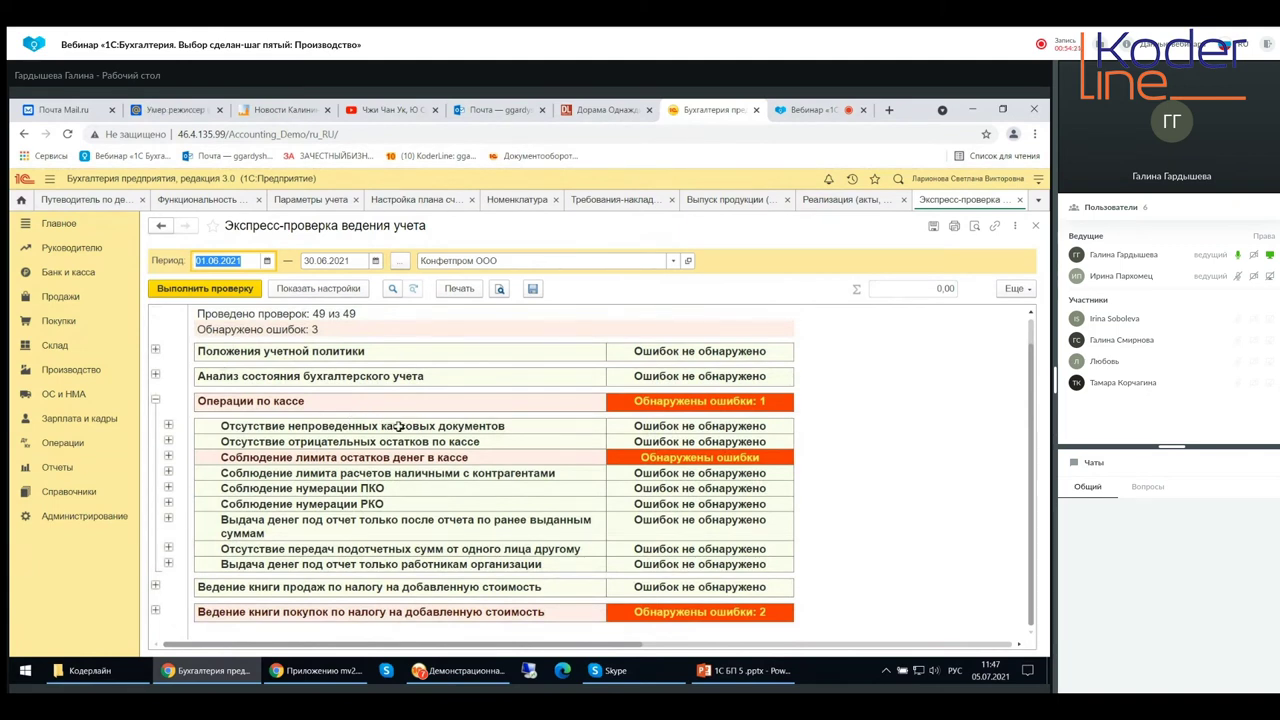
pyautogui.scroll(-2, 398, 427)
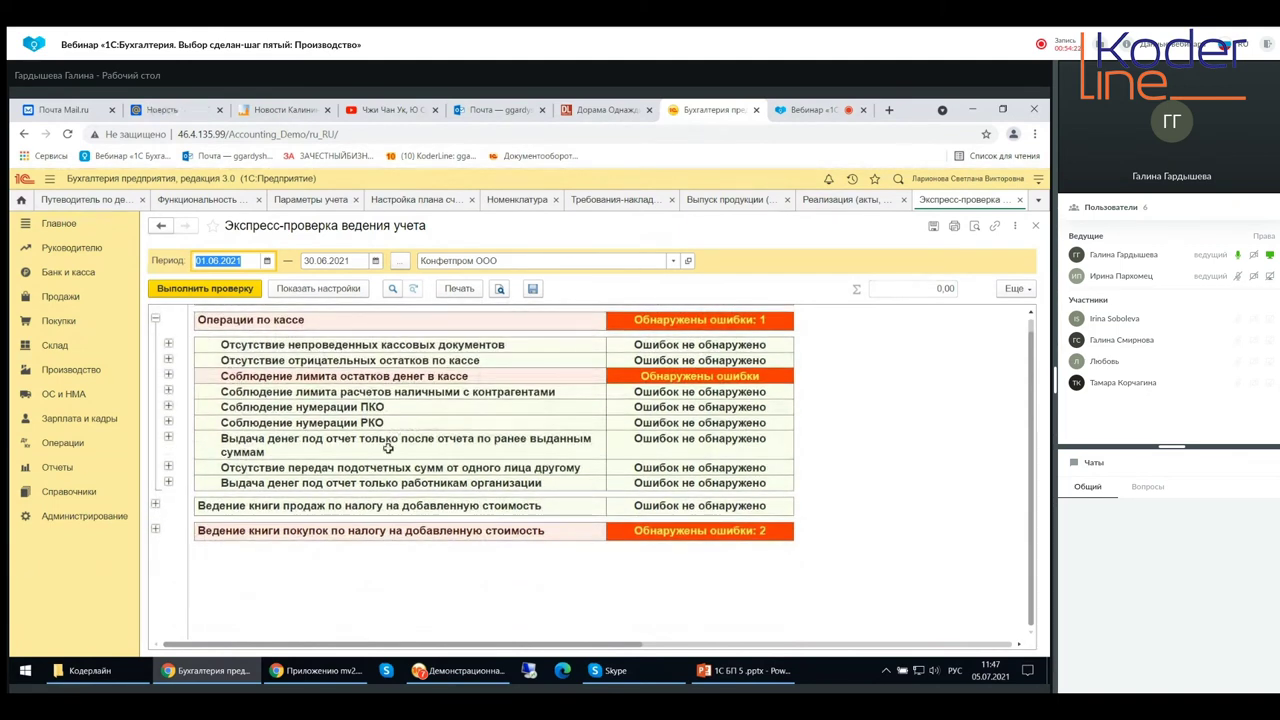
# Step: Review the checks under Ведение книги покупок по налогу на добавленную стоимость and collapse the section
pyautogui.click(156, 530)
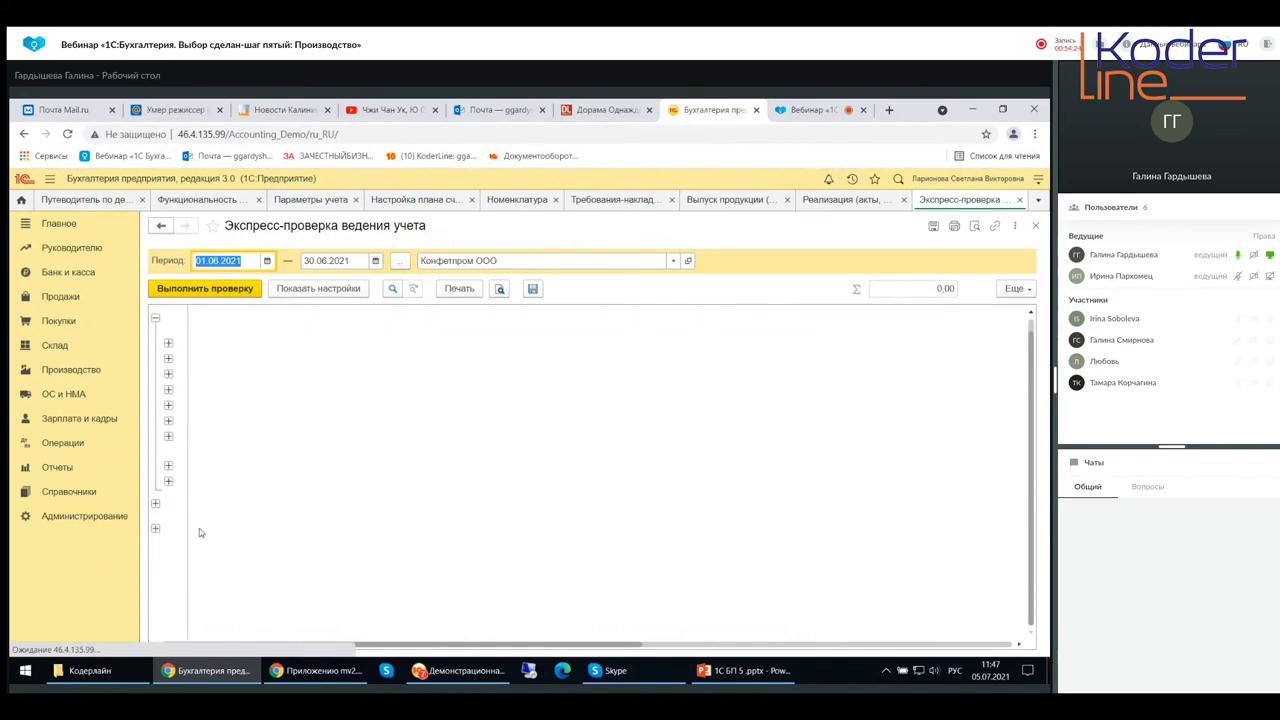
pyautogui.scroll(-5, 425, 535)
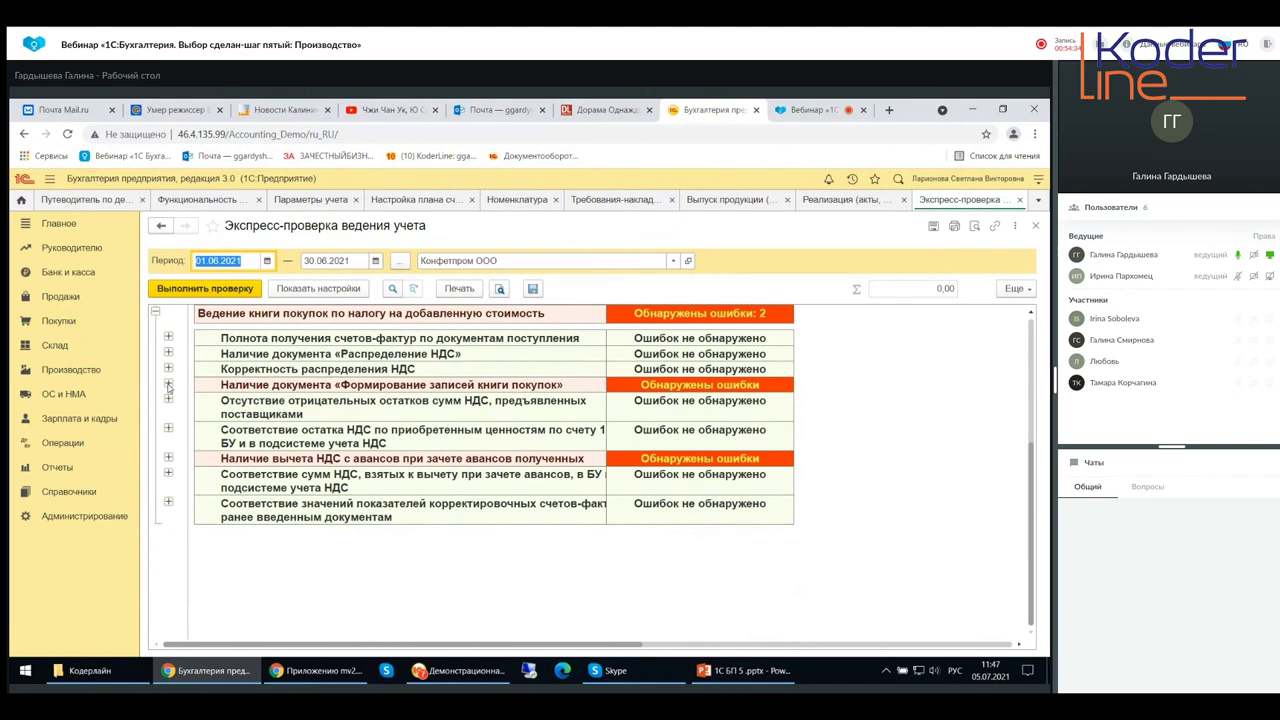
pyautogui.click(155, 313)
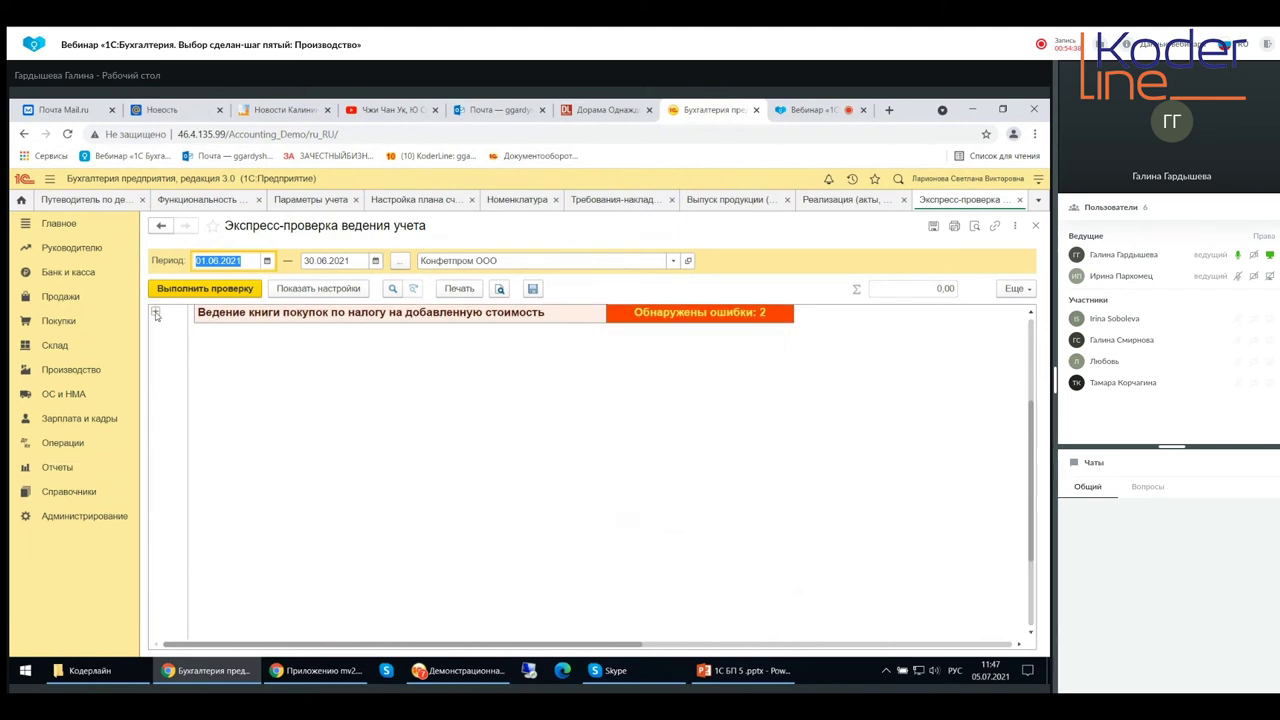
# Step: Display the Экспресс-проверка settings with the list of possible checks, and close the report
pyautogui.click(310, 288)
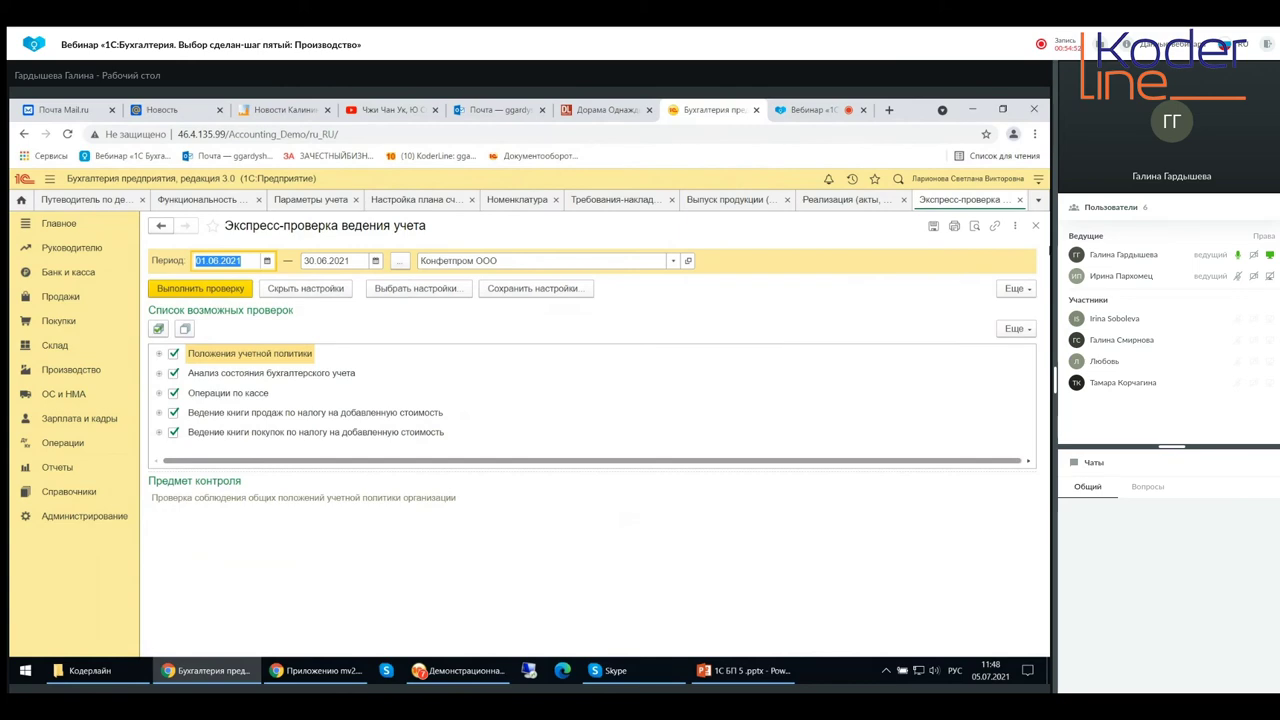
pyautogui.click(1037, 228)
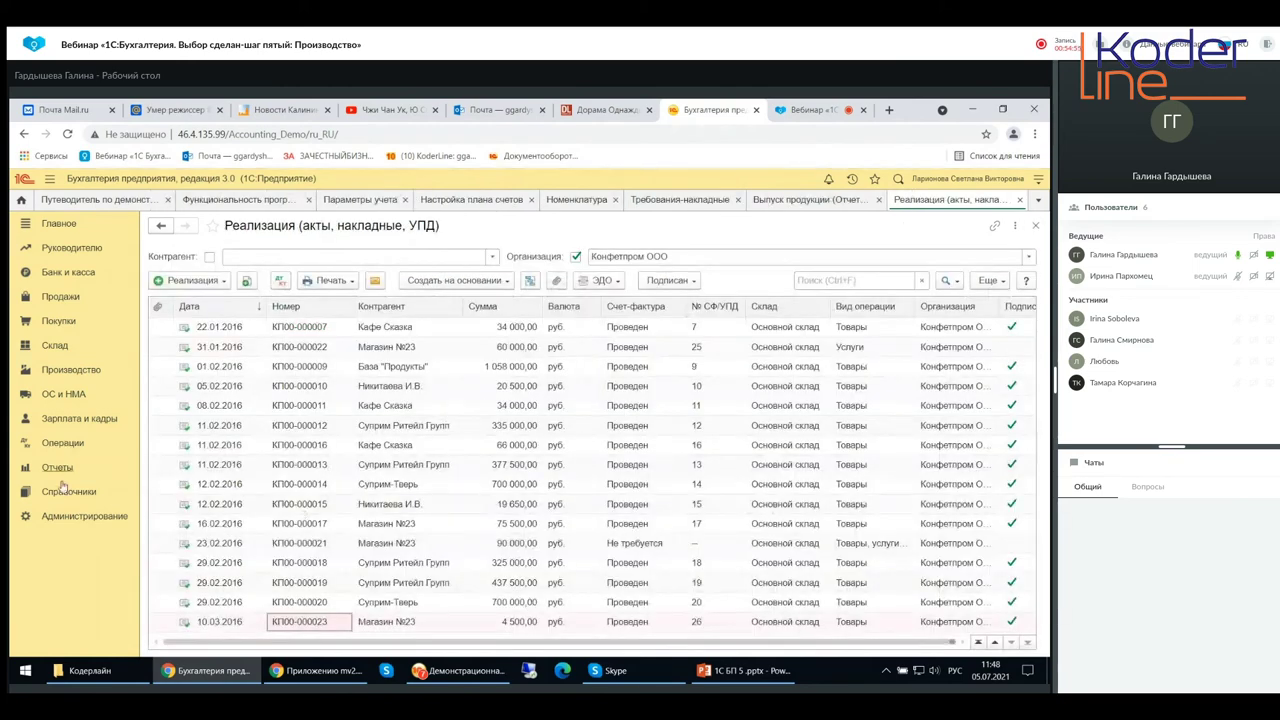
# Step: Open Анализ учета по налогу на прибыль, view its Производство breakdown for June 2021, and close the report
pyautogui.click(60, 467)
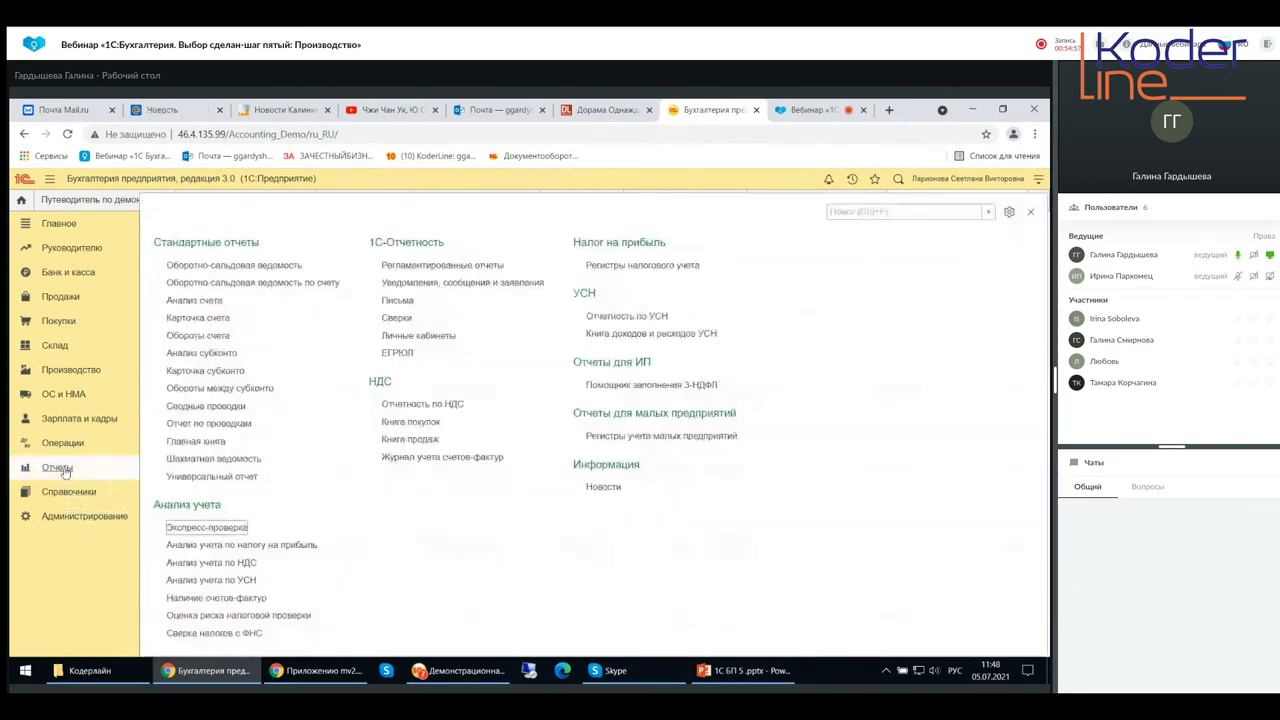
pyautogui.click(280, 548)
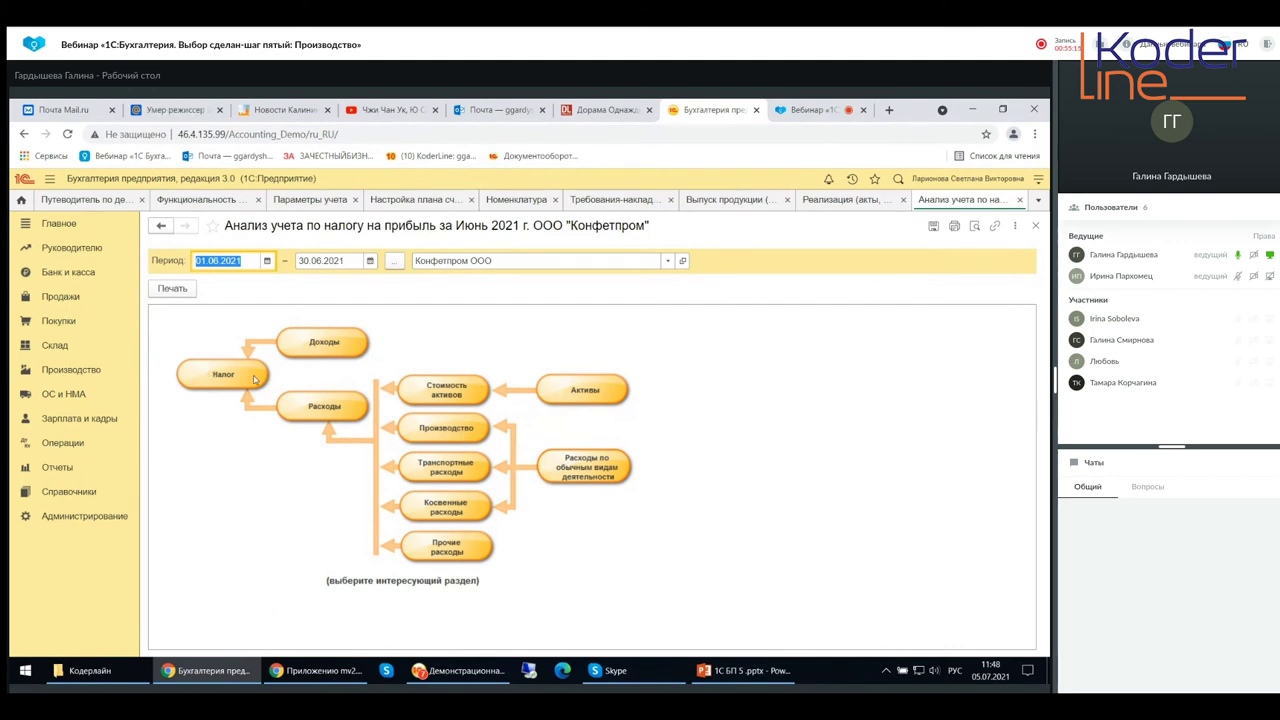
pyautogui.click(447, 432)
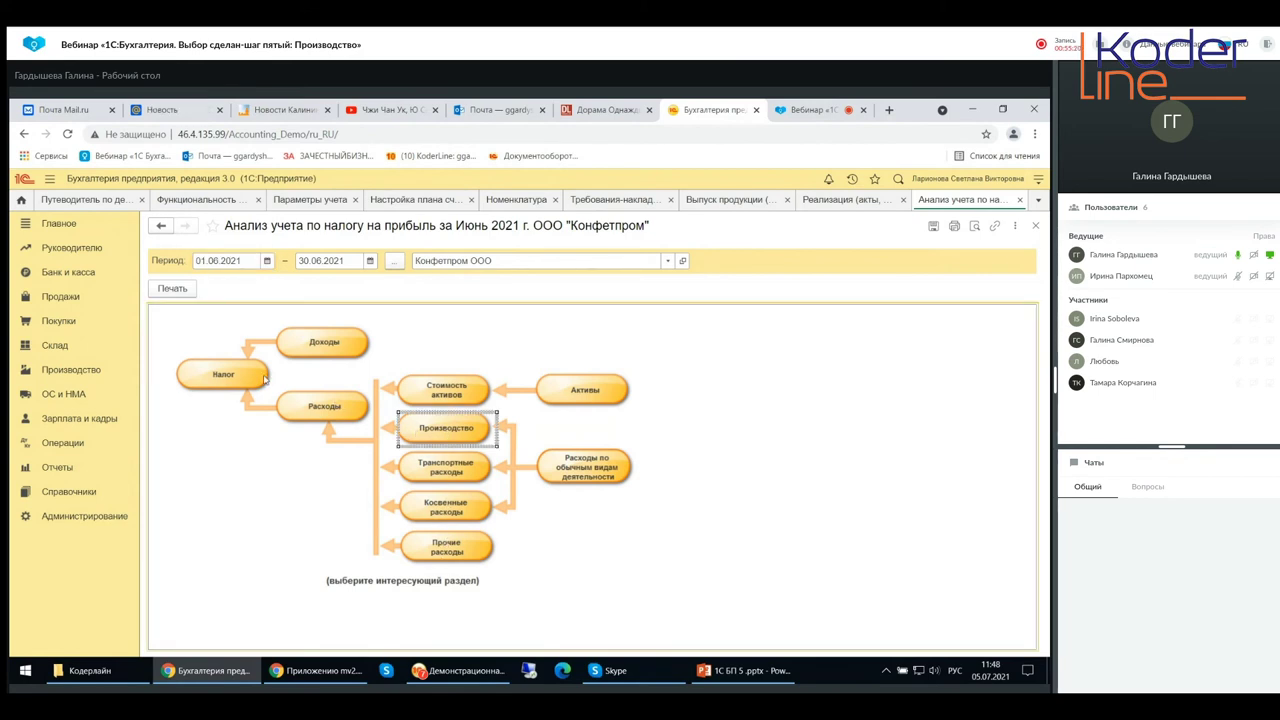
pyautogui.click(406, 416)
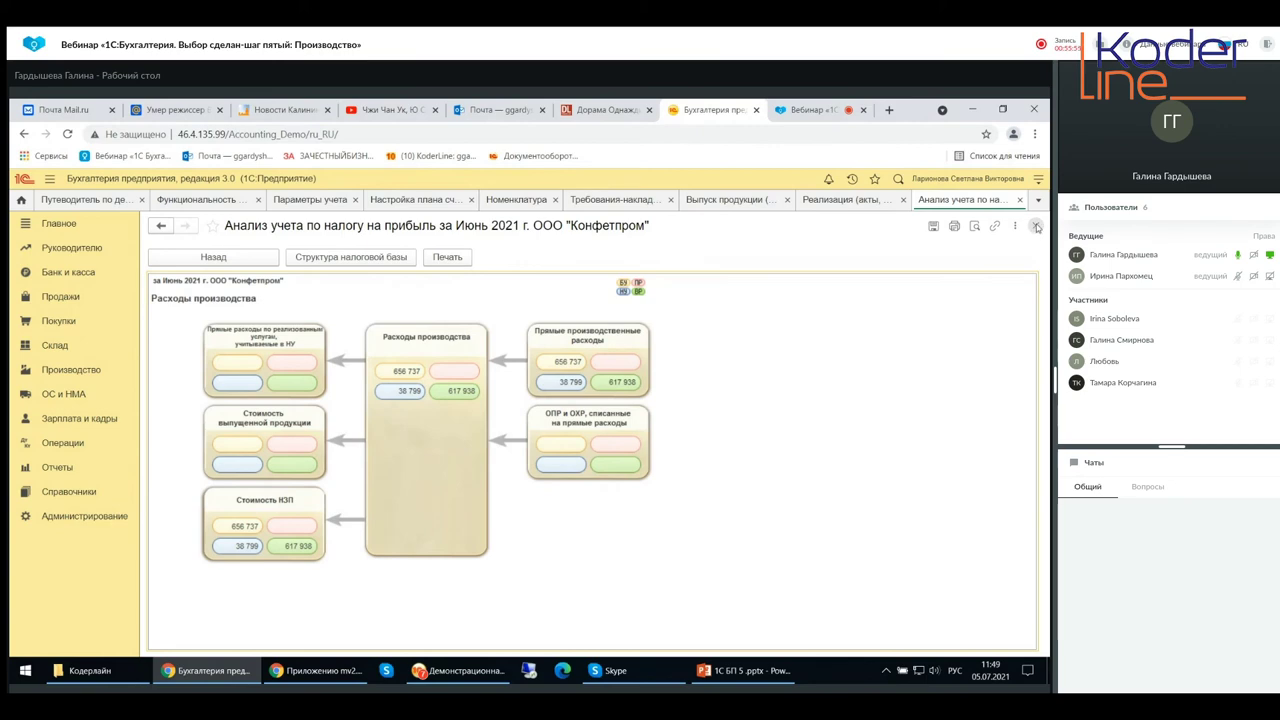
pyautogui.click(1035, 226)
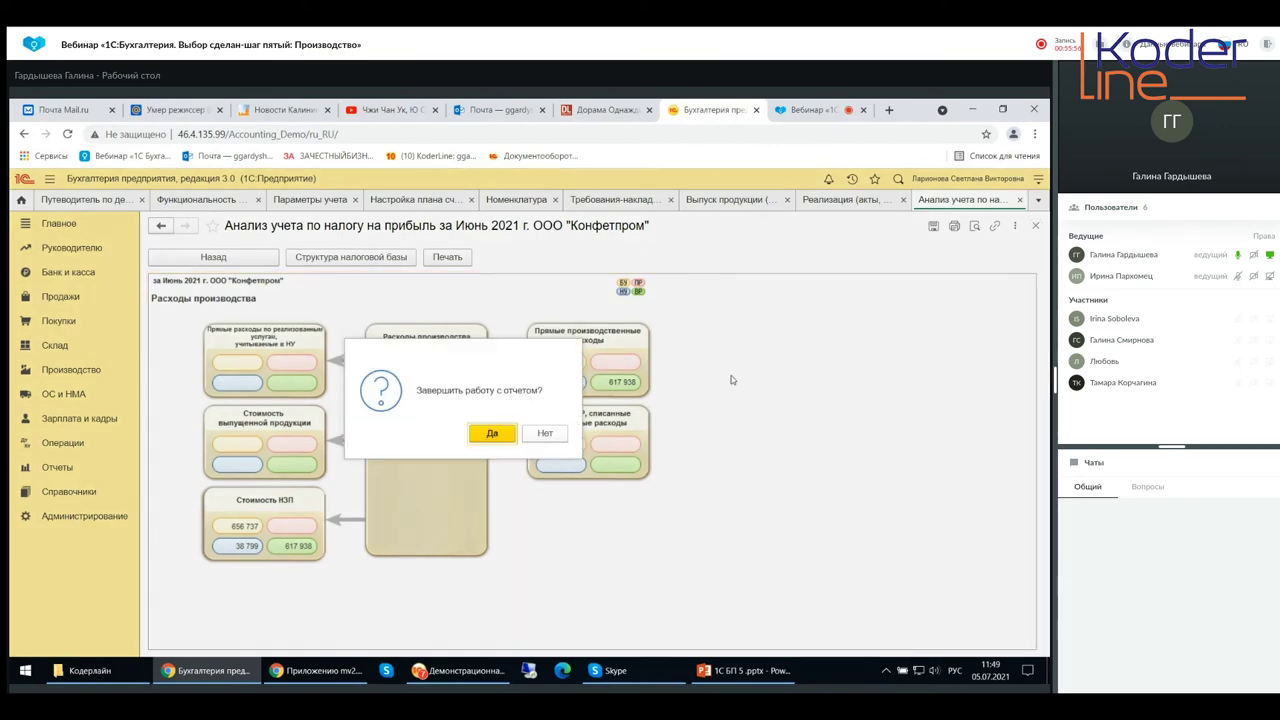
pyautogui.click(489, 434)
# Step: Display the Отчеты section with the Анализ учета reports
pyautogui.click(57, 467)
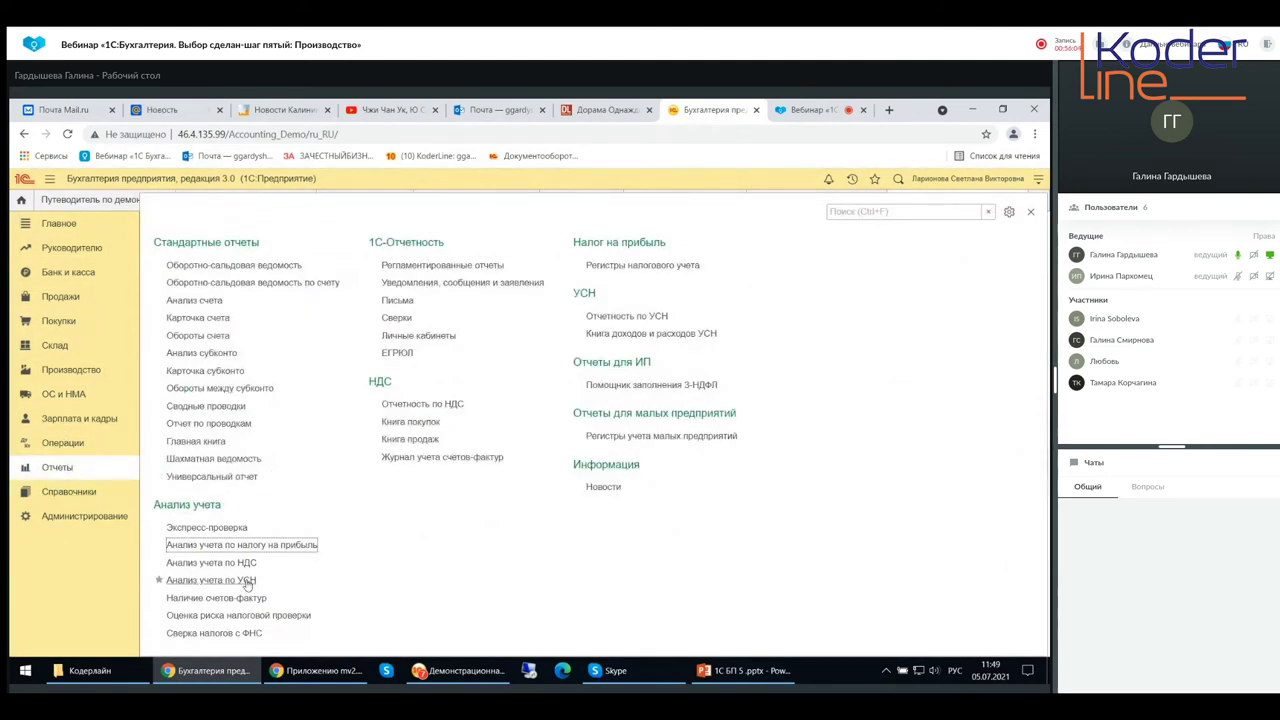